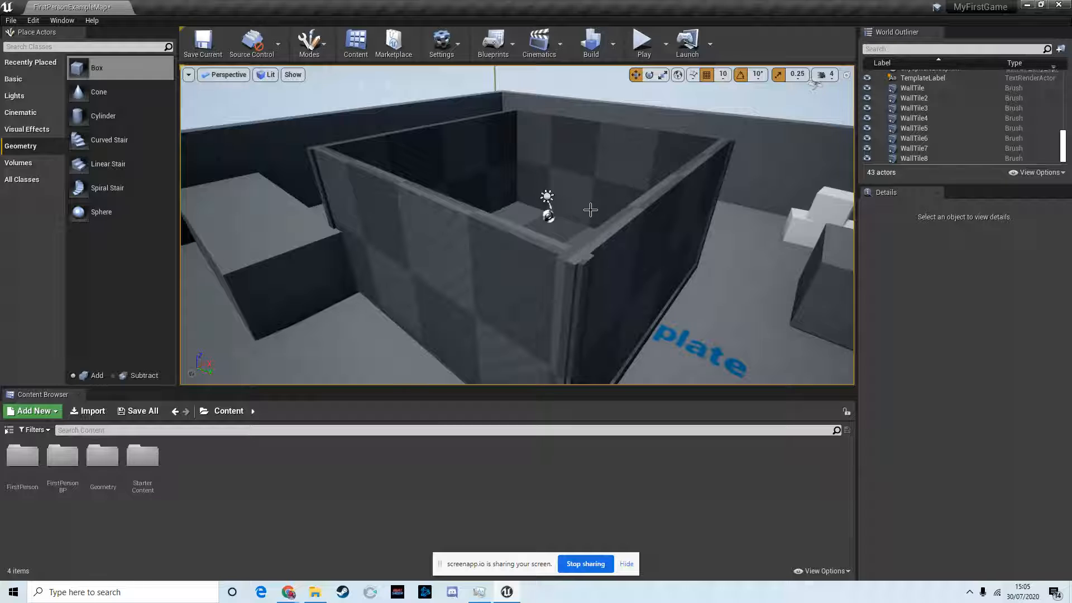
Examine the open-topped walled room from above and from several sides
right_click_drag(590, 210, 356, 256)
key("s")
key("w")
key("s")
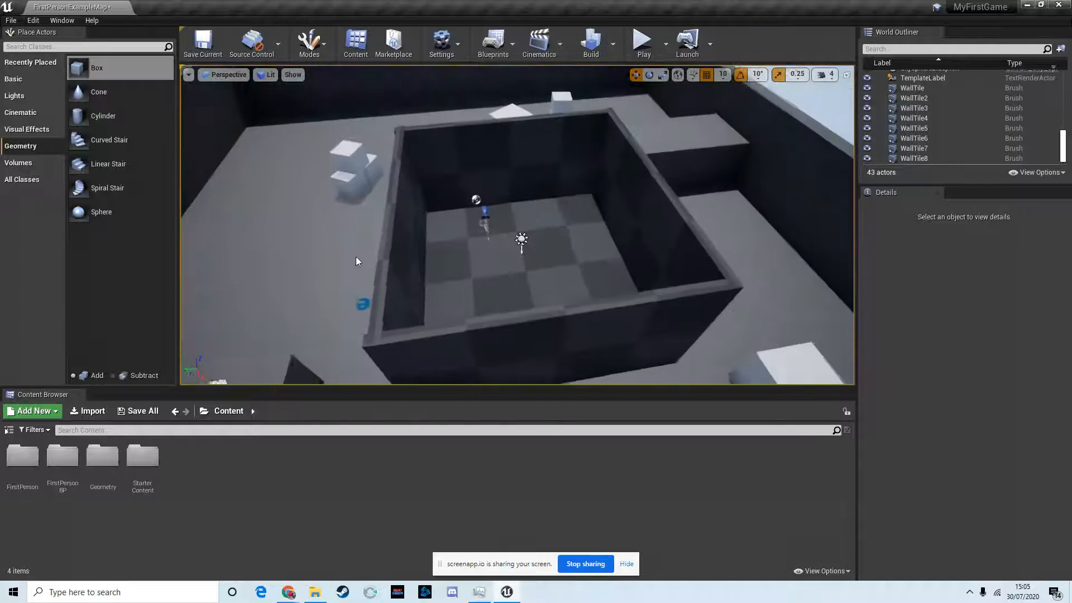
mouse_move(599, 269)
right_mouse_down()
mouse_move(585, 250)
mouse_move(596, 272)
right_mouse_up()
key("s")
key("w")
key("s")
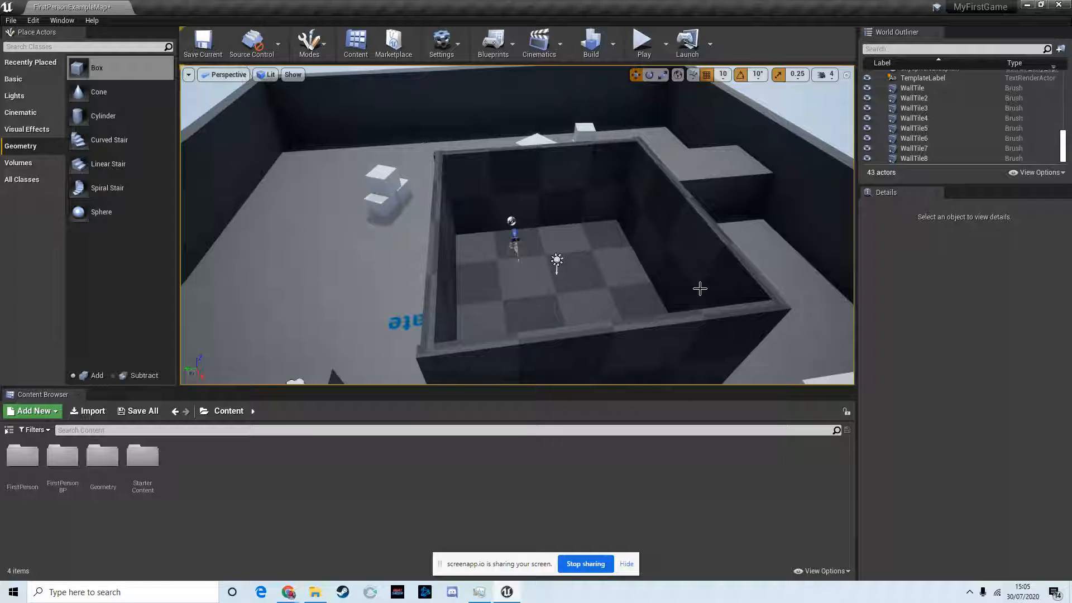
key("w")
right_click_drag(672, 284, 642, 290)
key("s")
key("d")
mouse_move(632, 251)
right_mouse_down()
mouse_move(593, 250)
mouse_move(634, 249)
right_mouse_up()
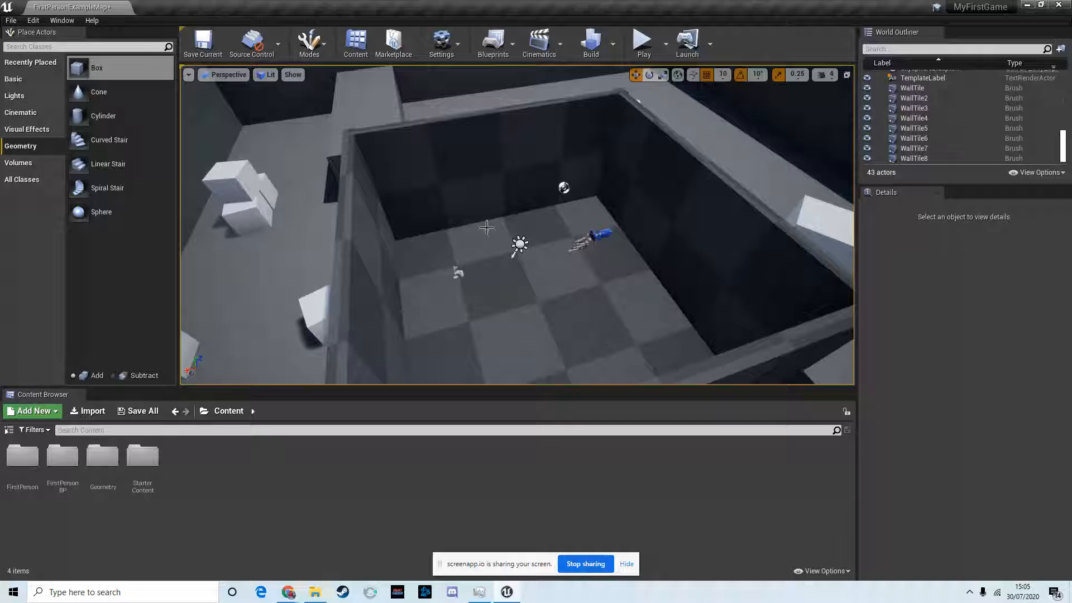
Duplicate the four floor tiles straight up to Z 790.231 to form a roof over the room's walls
mouse_move(609, 305)
right_mouse_down()
mouse_move(632, 304)
mouse_move(619, 301)
right_mouse_up()
left_click(395, 282)
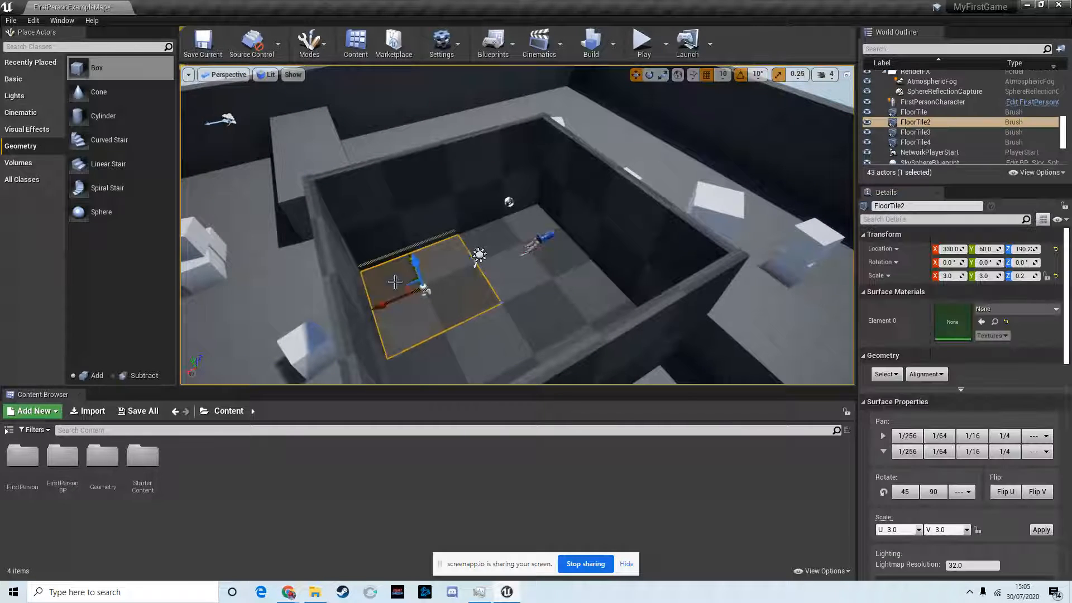
left_click(512, 235)
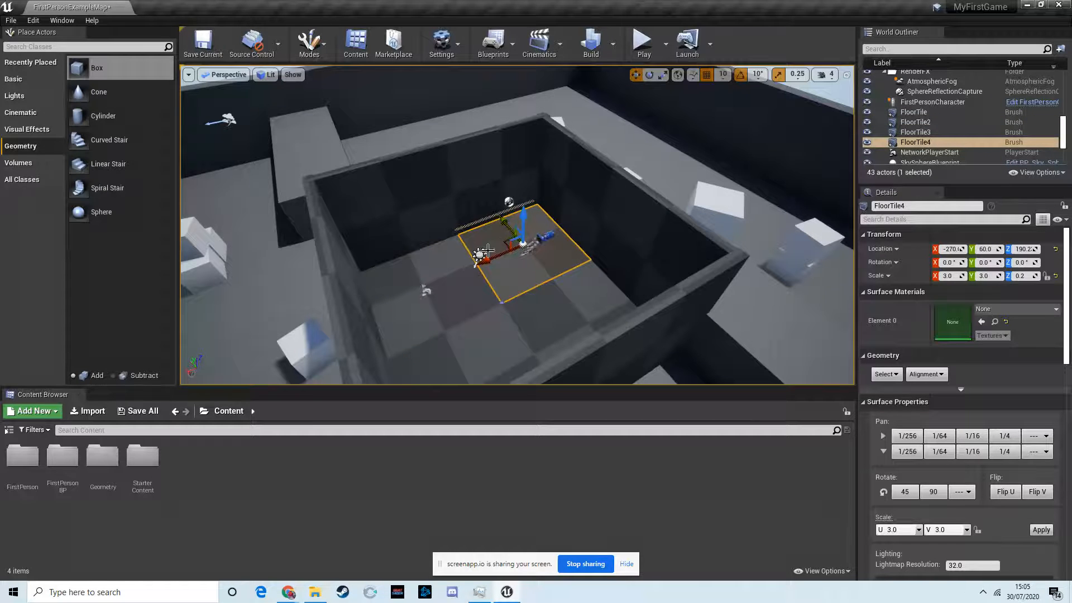
left_click(435, 269, "ctrl")
left_click(493, 337, "ctrl")
left_click(553, 308, "ctrl")
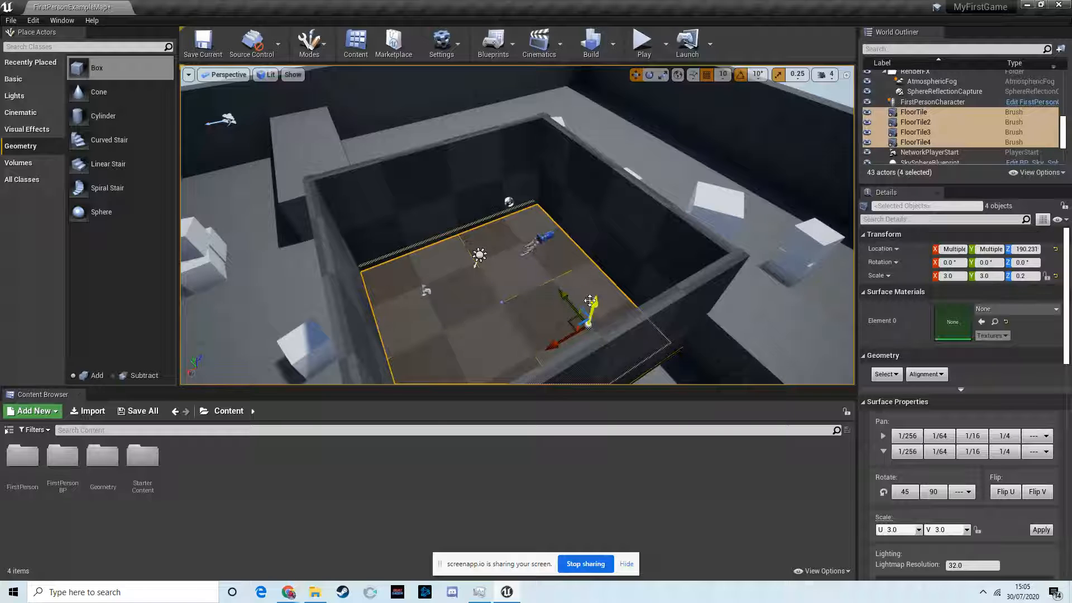
left_click_drag(593, 304, 610, 100, "alt")
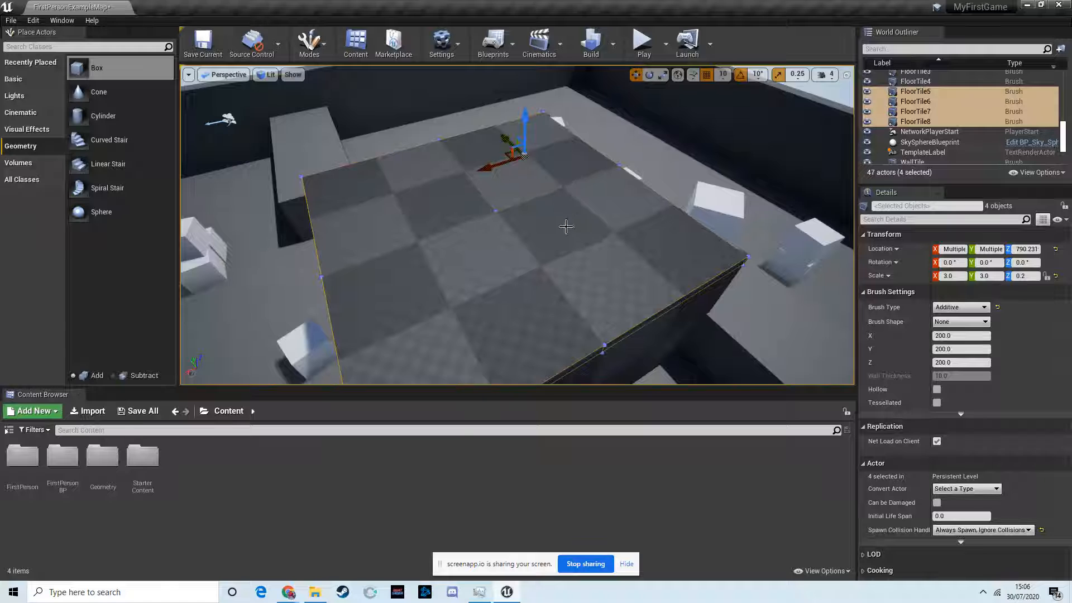
Inspect the roofed room from inside, play-test the level there, and stop the play session
mouse_move(572, 229)
right_mouse_down()
mouse_move(575, 239)
mouse_move(736, 195)
mouse_move(711, 188)
mouse_move(567, 225)
right_mouse_up()
key("w")
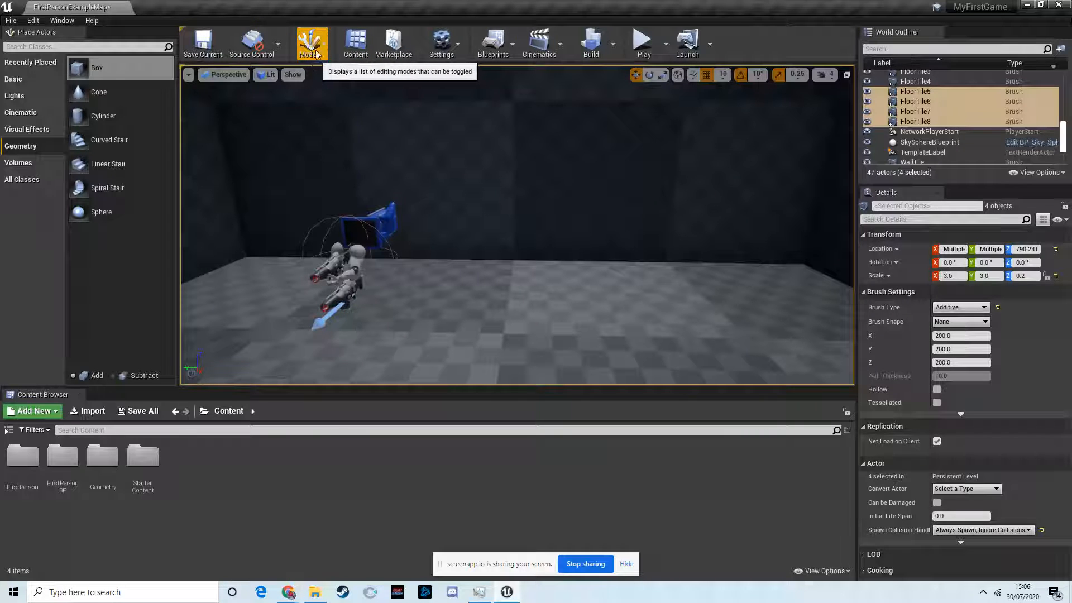
left_click(643, 43)
left_click(589, 149)
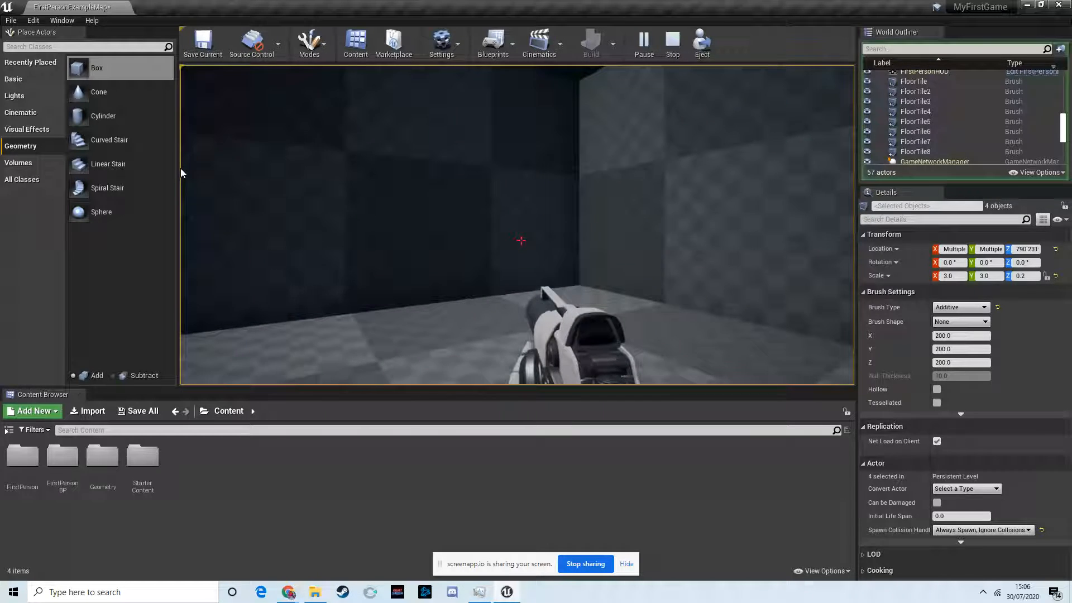
key("Escape")
right_click_drag(360, 204, 212, 129)
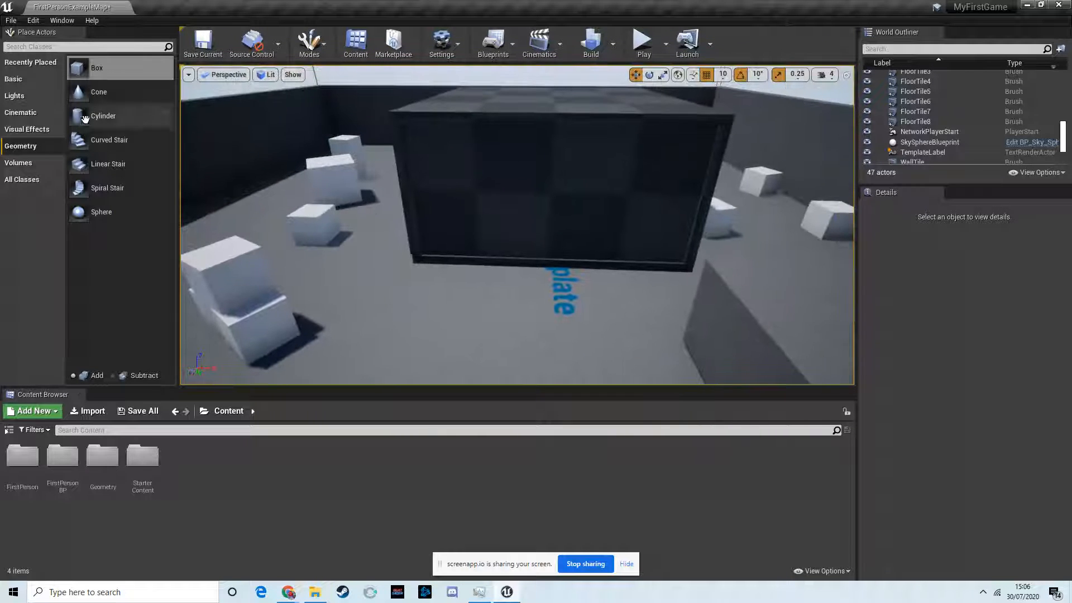
Place an additive box geometry brush on the ground just outside the room's wall
left_click(22, 80)
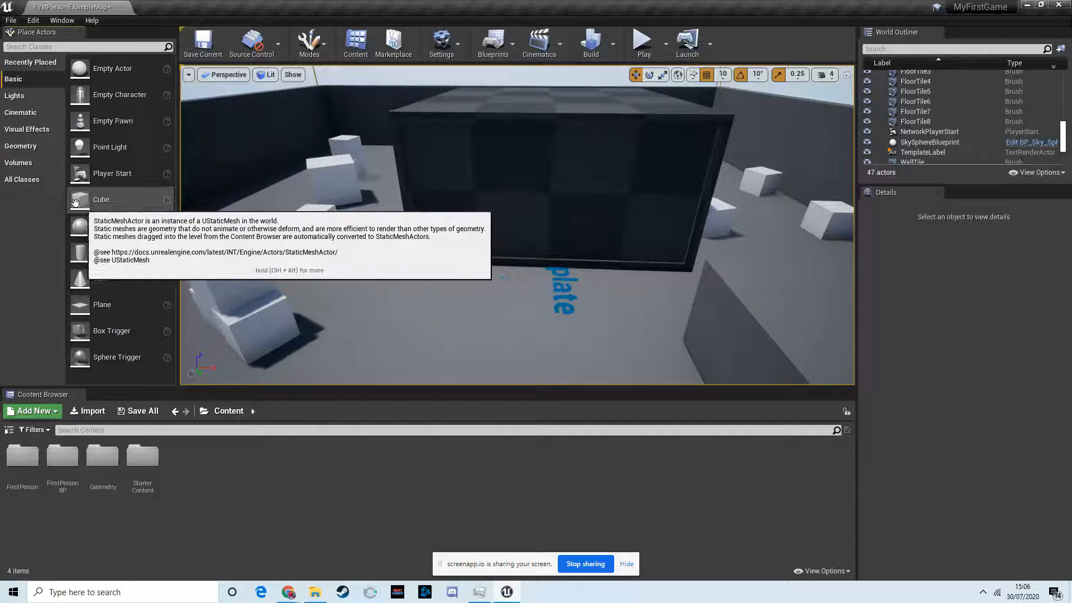
left_click(34, 149)
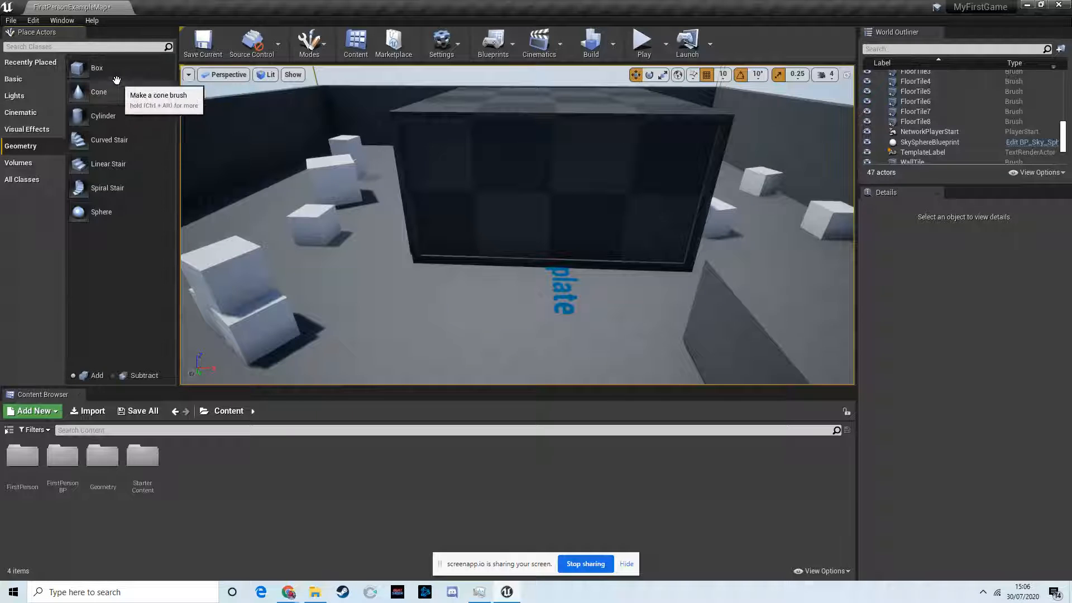
mouse_move(93, 69)
left_mouse_down()
mouse_move(539, 297)
mouse_move(526, 289)
left_mouse_up()
Move the box brush into the room's wall at Y 330 and Z 380
key("w")
mouse_move(526, 290)
right_mouse_down()
mouse_move(534, 324)
mouse_move(643, 304)
right_mouse_up()
key("a")
key("s")
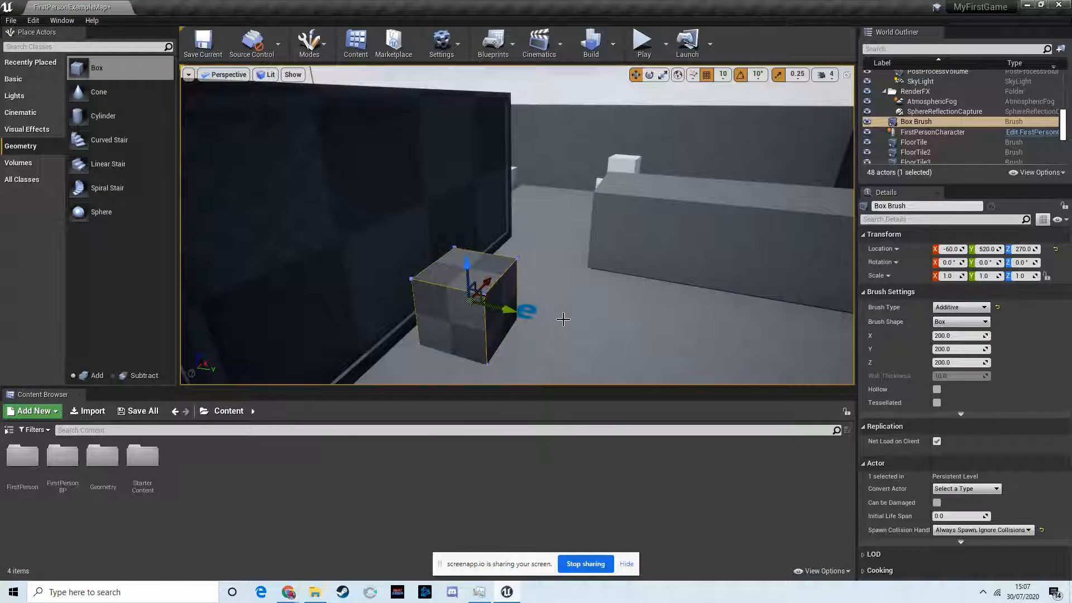
mouse_move(508, 314)
left_mouse_down()
mouse_move(464, 303)
mouse_move(410, 257)
mouse_move(414, 240)
left_mouse_up()
key("d")
mouse_move(490, 262)
right_mouse_down()
mouse_move(521, 316)
mouse_move(495, 315)
mouse_move(553, 316)
right_mouse_up()
left_click_drag(445, 218, 445, 218)
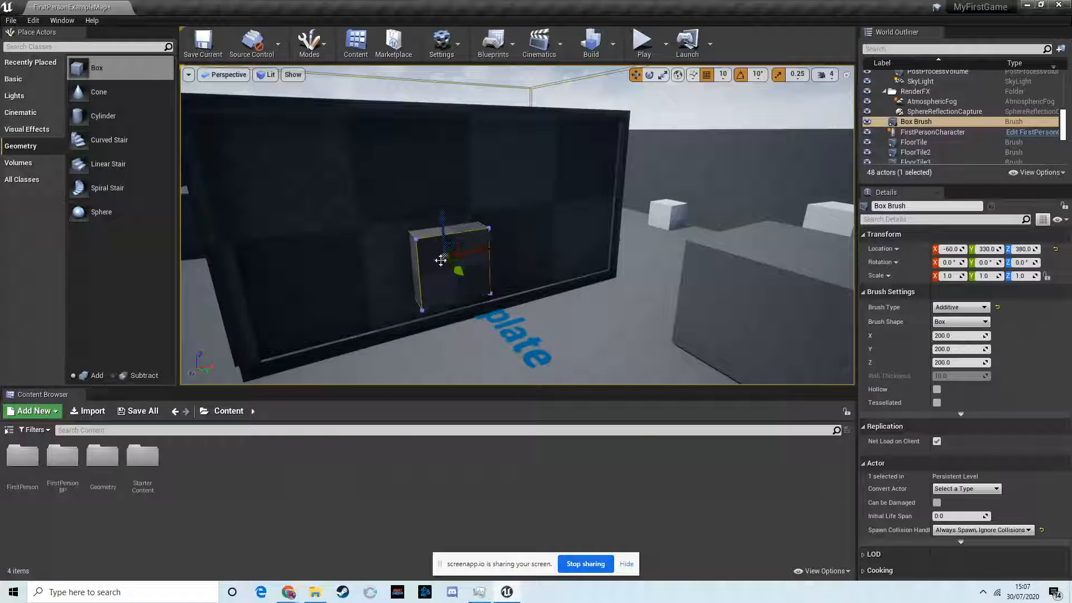
Rename the box brush as Door
double_click(918, 121)
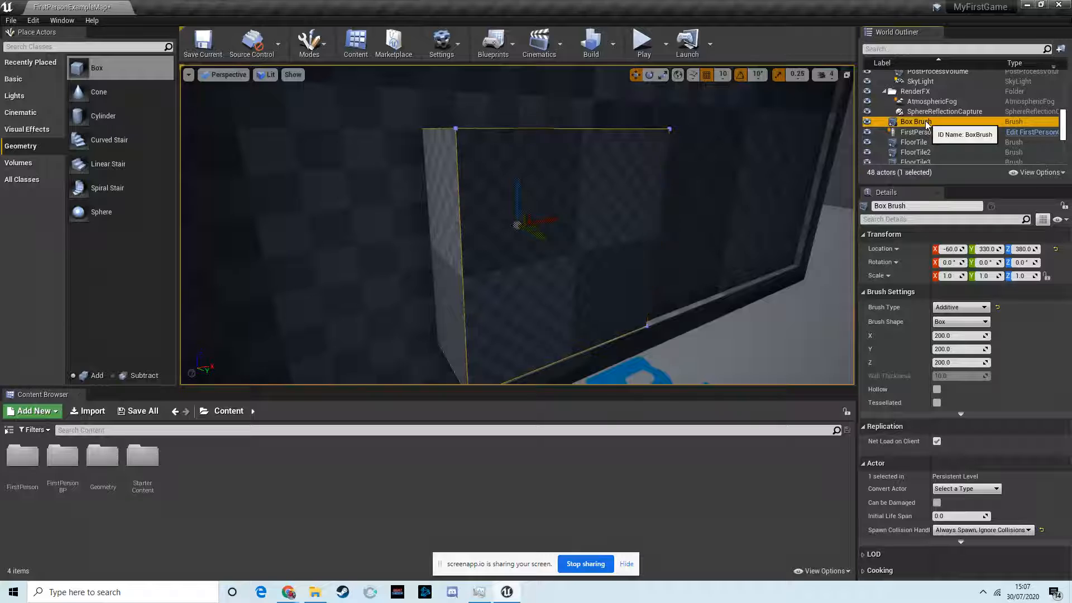
left_click(926, 123)
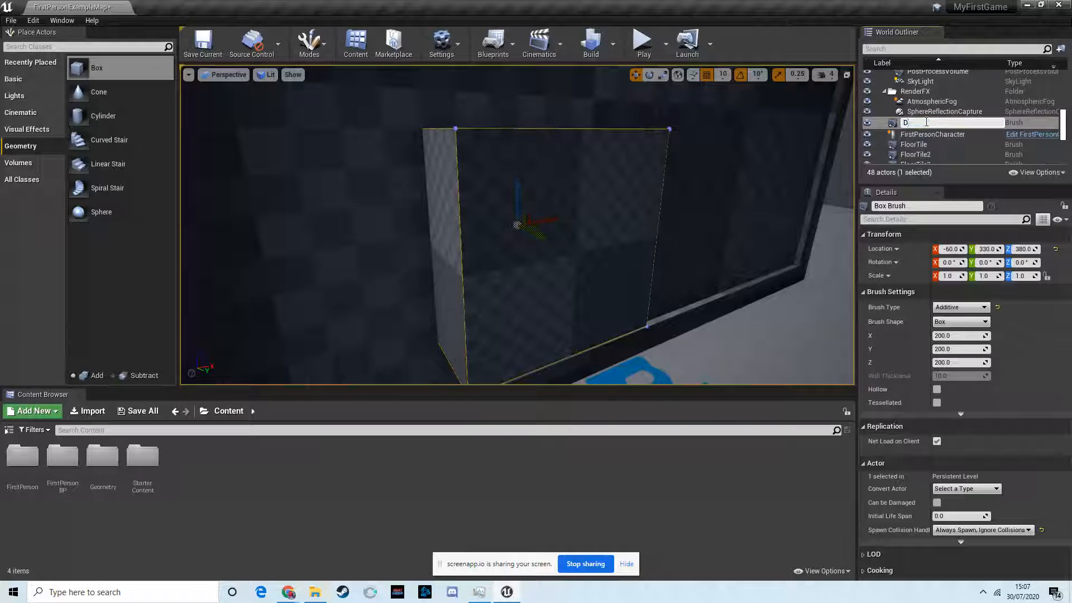
key("Return")
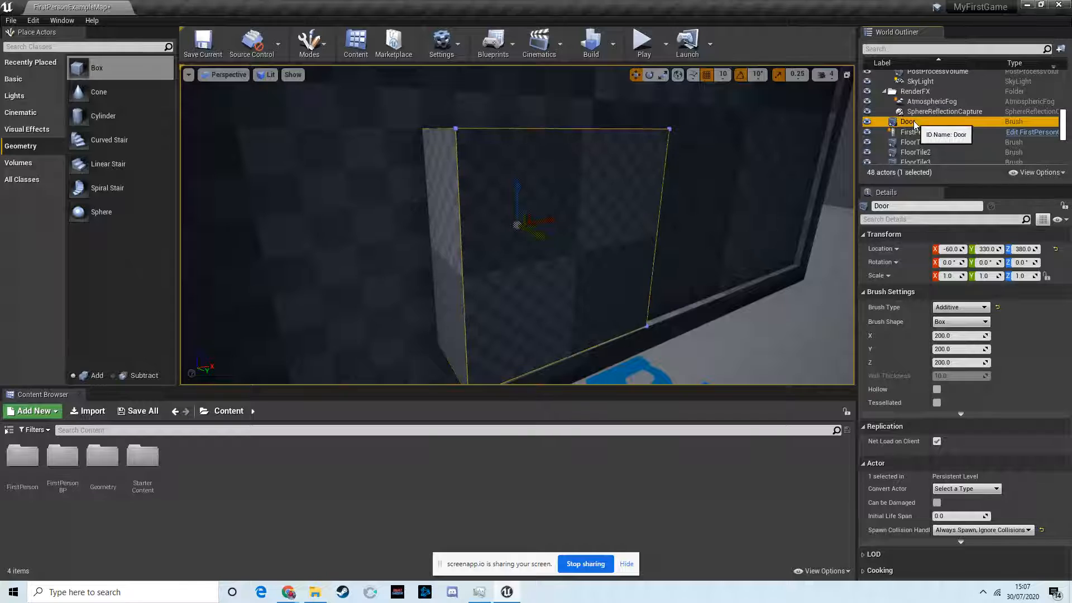
left_click(912, 122)
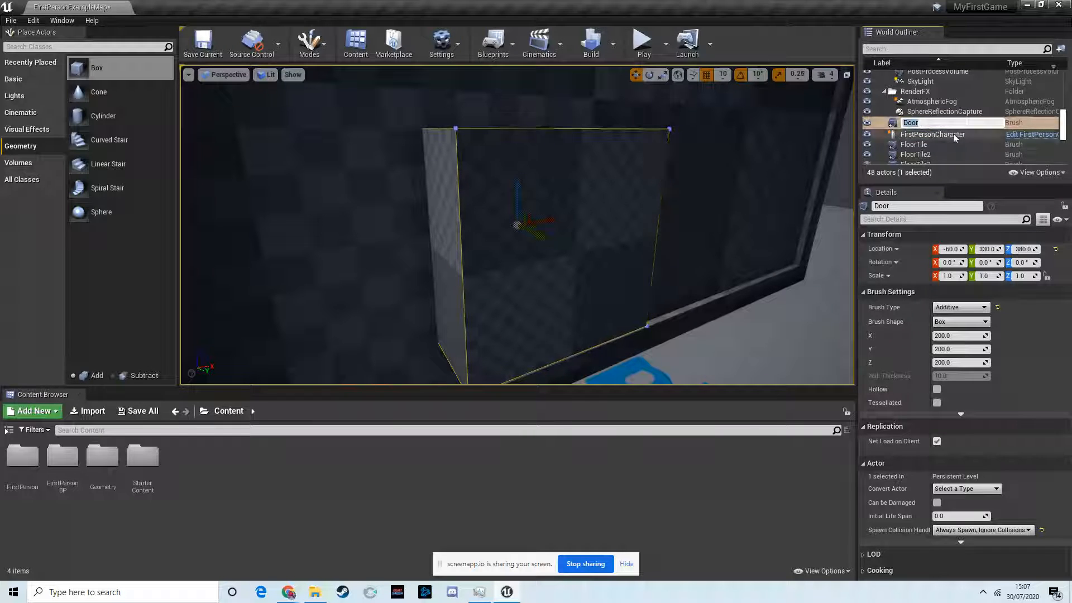
right_click(894, 125)
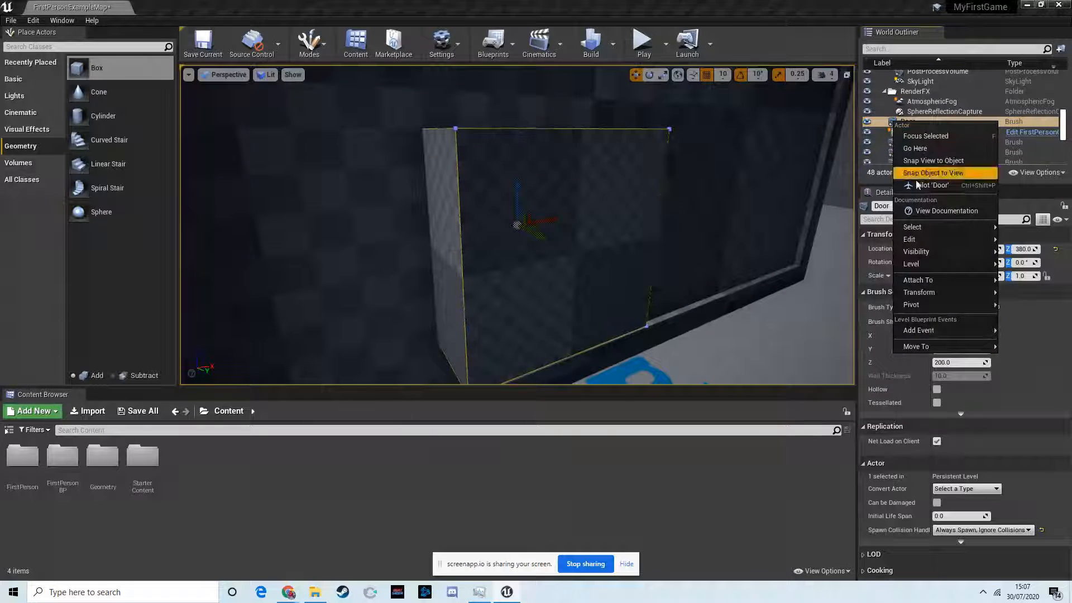
mouse_move(923, 245)
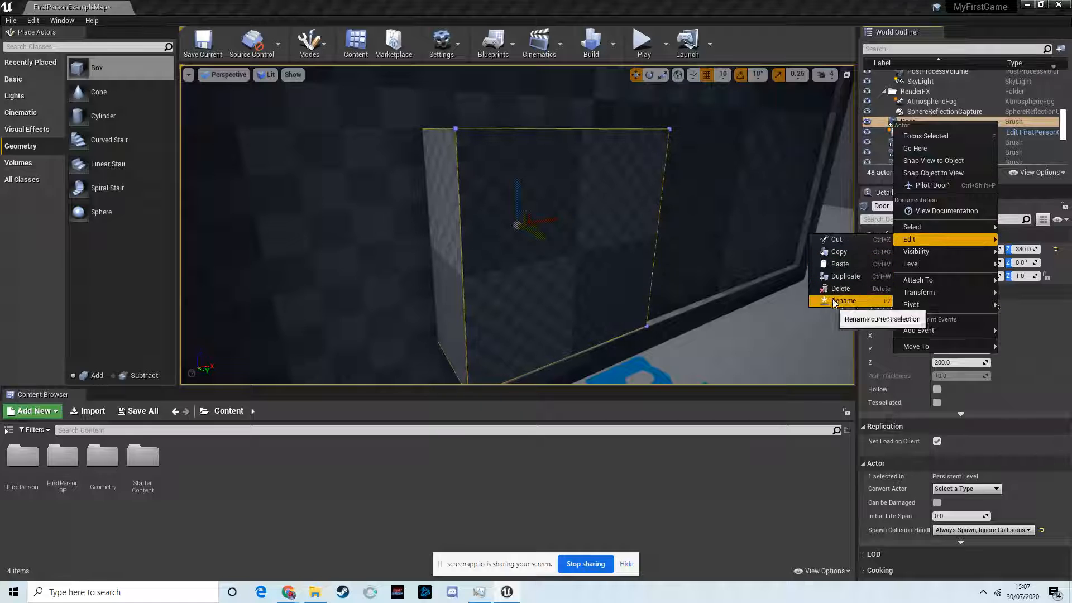
left_click(766, 312)
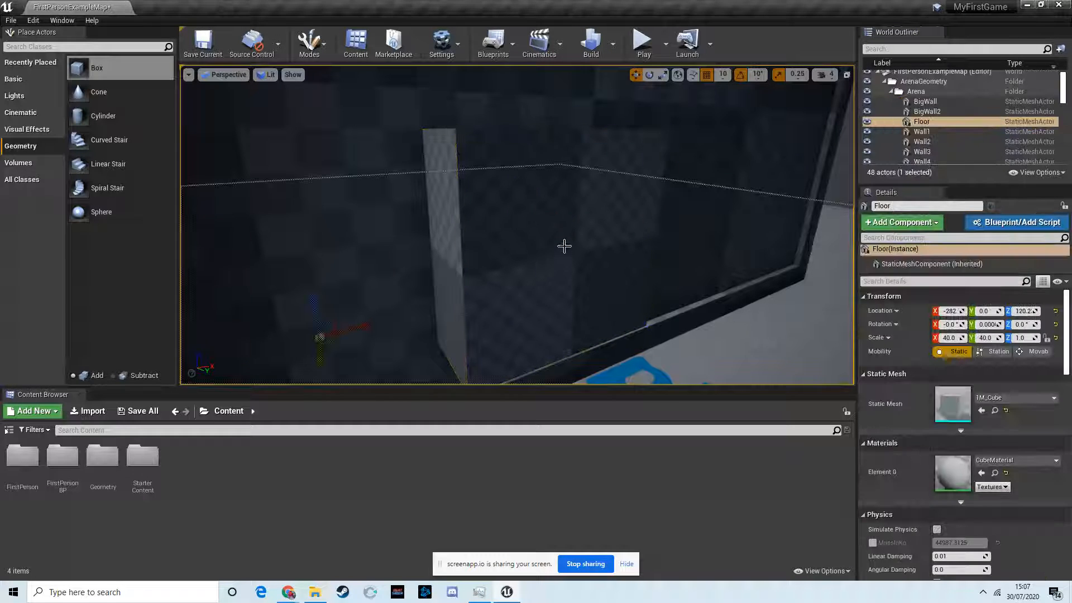
Change the Door brush's type to Subtractive so it cuts an opening in the wall
left_click(575, 249)
mouse_move(682, 207)
right_mouse_down()
mouse_move(615, 208)
mouse_move(678, 198)
right_mouse_up()
key("s")
key("d")
key("a")
key("w")
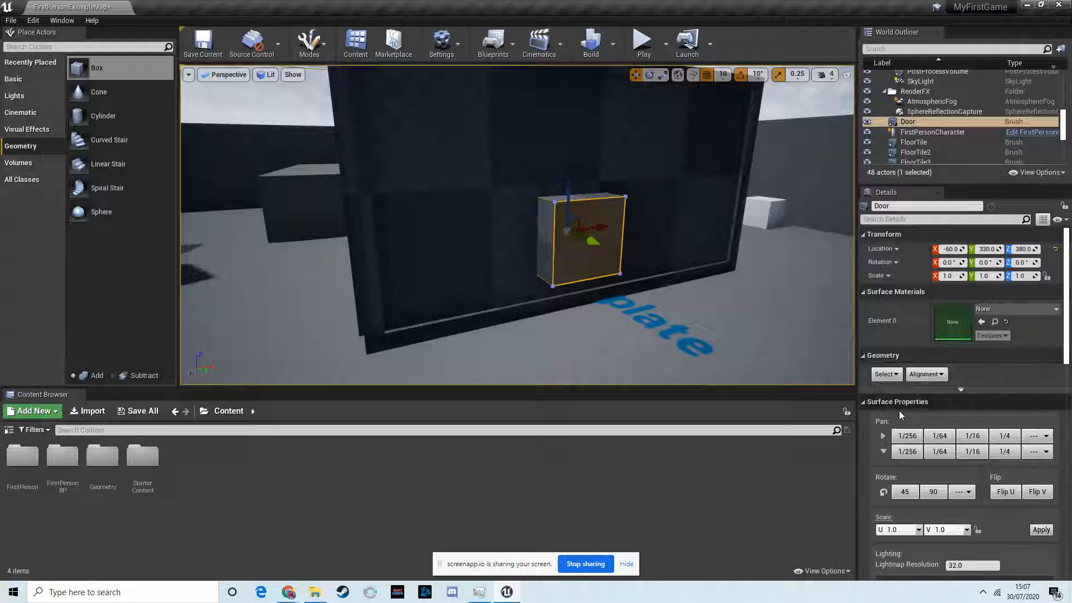
scroll(941, 428, "down", 5)
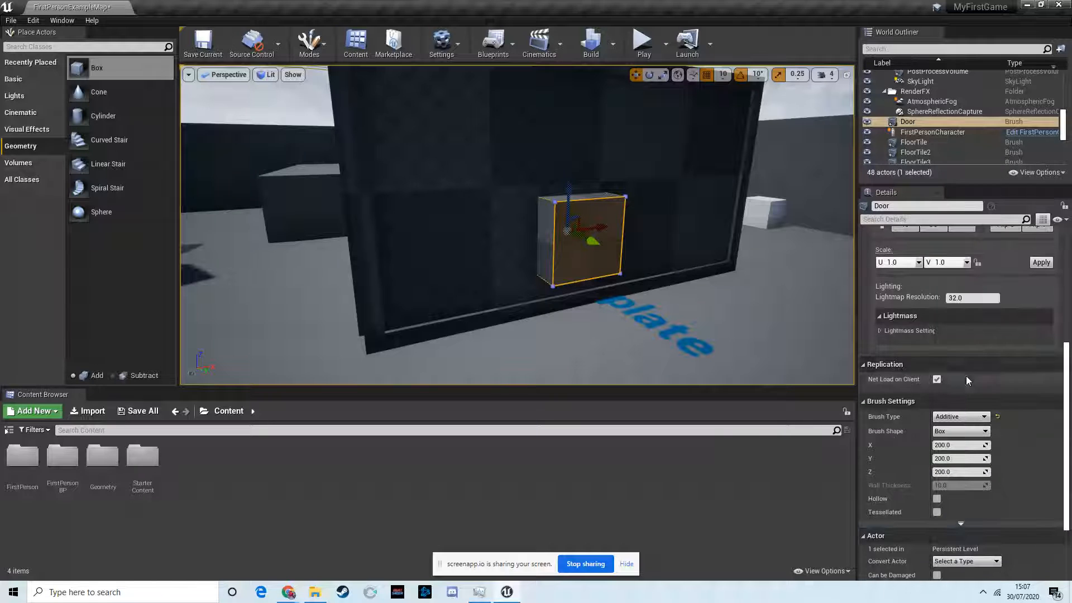
scroll(932, 413, "down", 1)
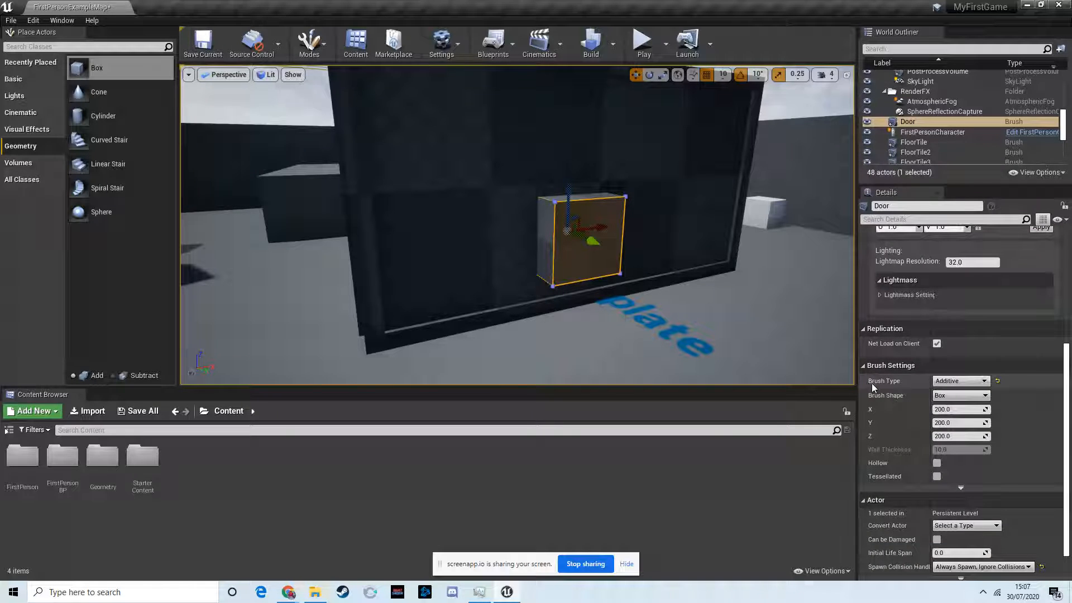
left_click(981, 384)
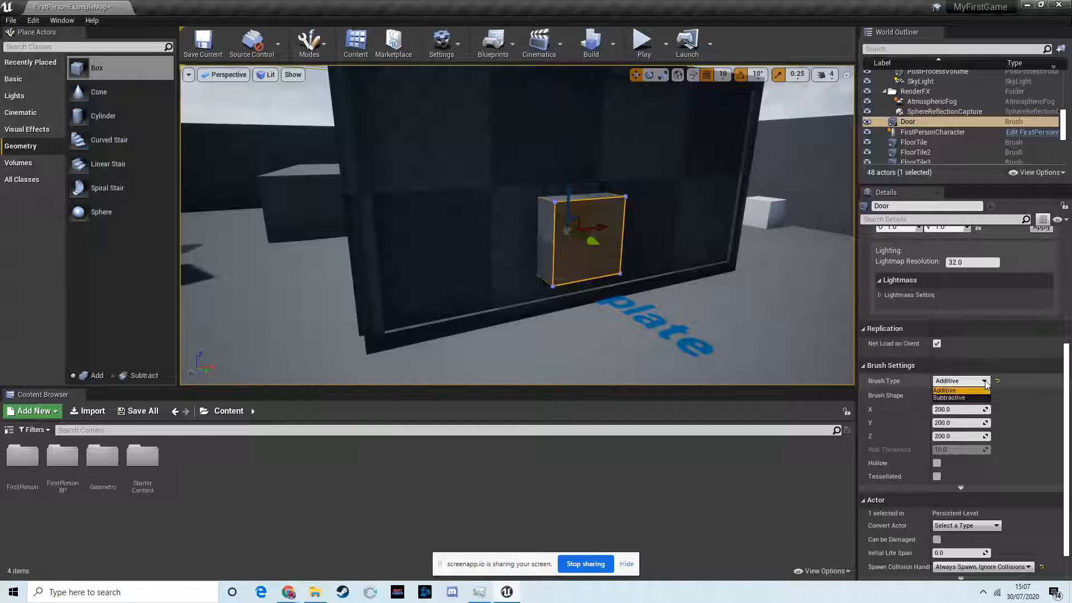
left_click(946, 398)
Stretch the Door brush vertically and raise it to Z 440
right_click_drag(769, 370, 748, 366)
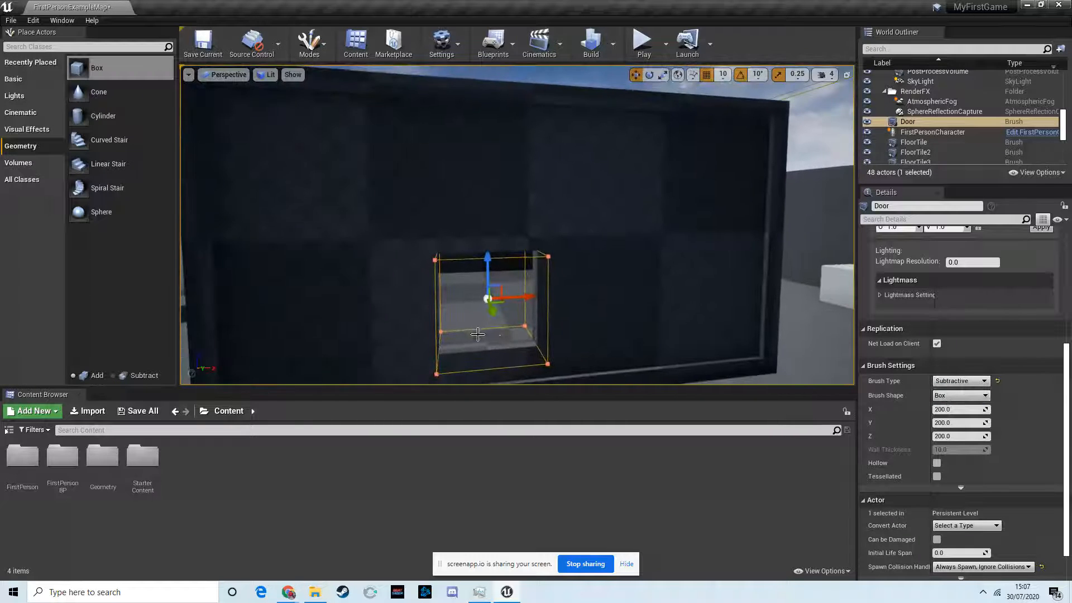
left_click(662, 74)
left_click_drag(487, 262, 487, 249)
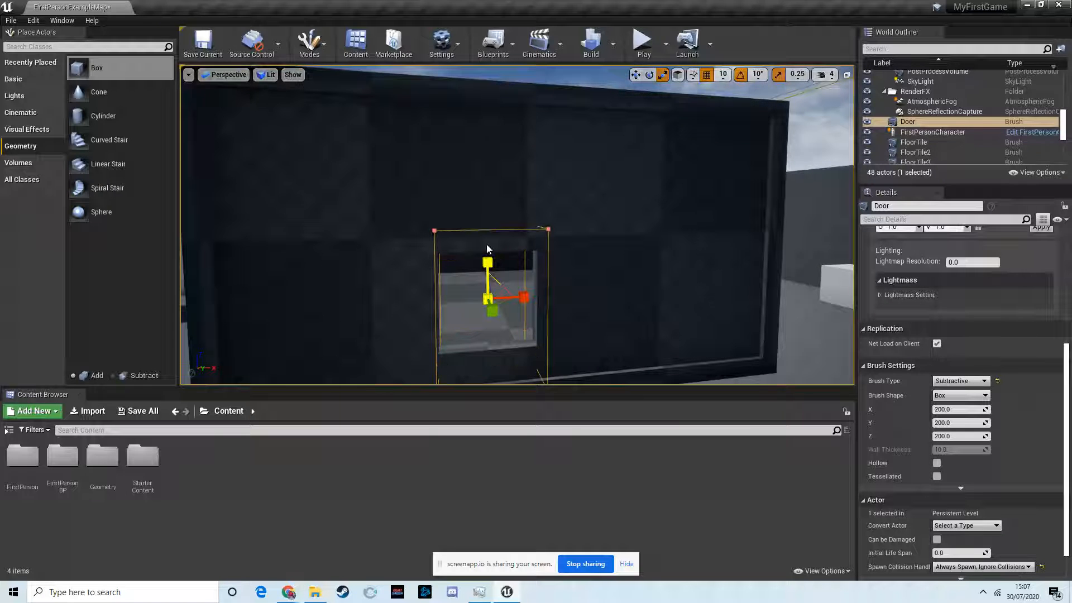
mouse_move(484, 256)
right_mouse_down()
mouse_move(542, 259)
mouse_move(484, 255)
right_mouse_up()
left_click(635, 74)
left_click_drag(499, 215, 498, 181)
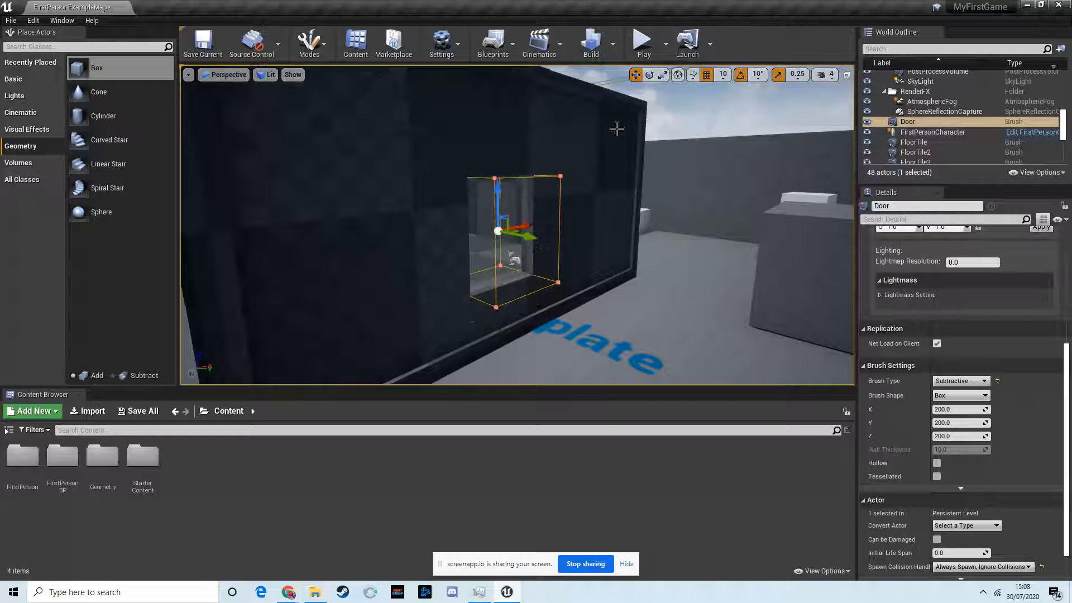
Scale the Door brush further in height to a Z scale of 1.75 and check the opening
left_click(662, 74)
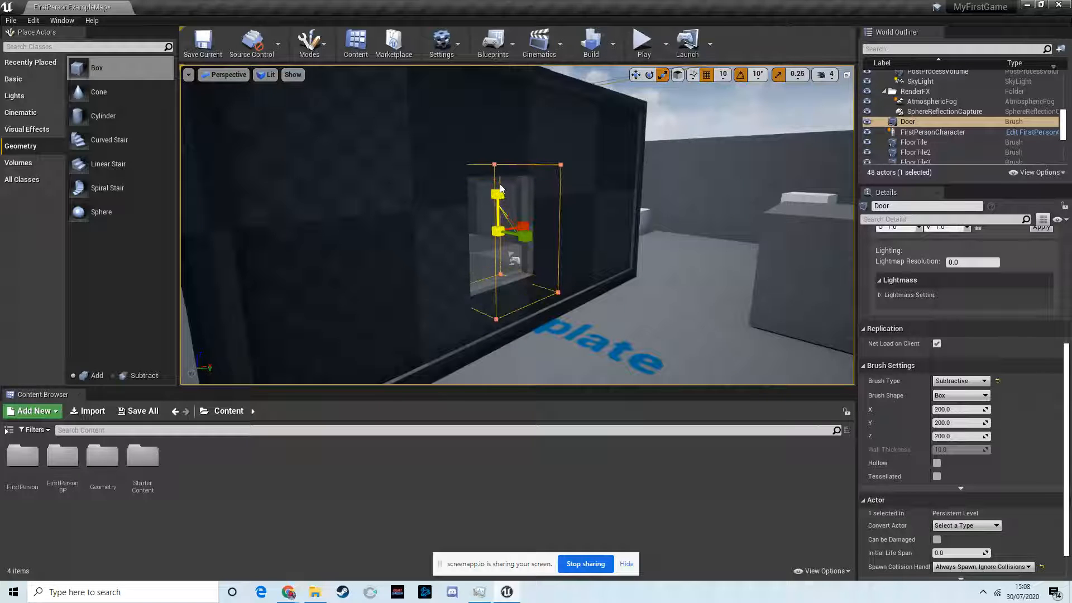
right_click_drag(502, 197, 487, 247)
key("d")
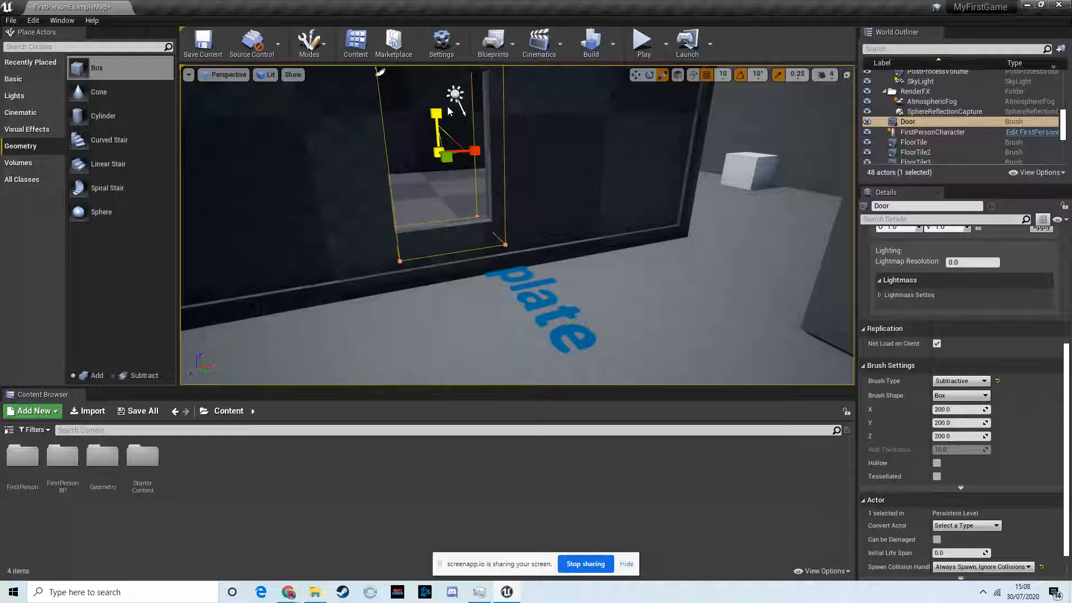
key("w")
right_click_drag(461, 183, 458, 159)
key("s")
key("w")
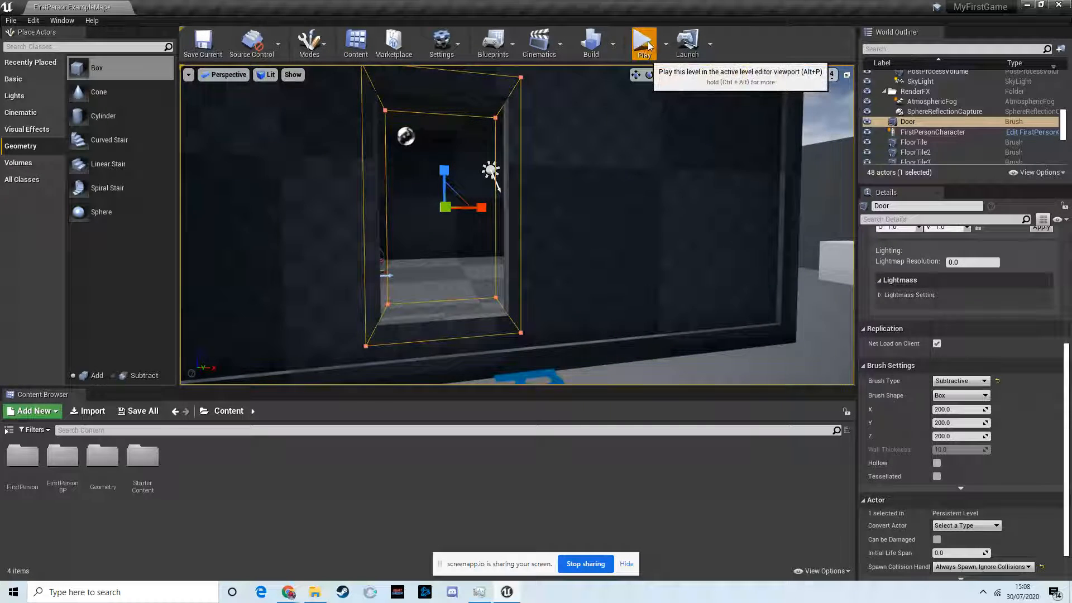
Play-test the level by walking through the door opening from both sides of the room, and end the play session
left_click(642, 44)
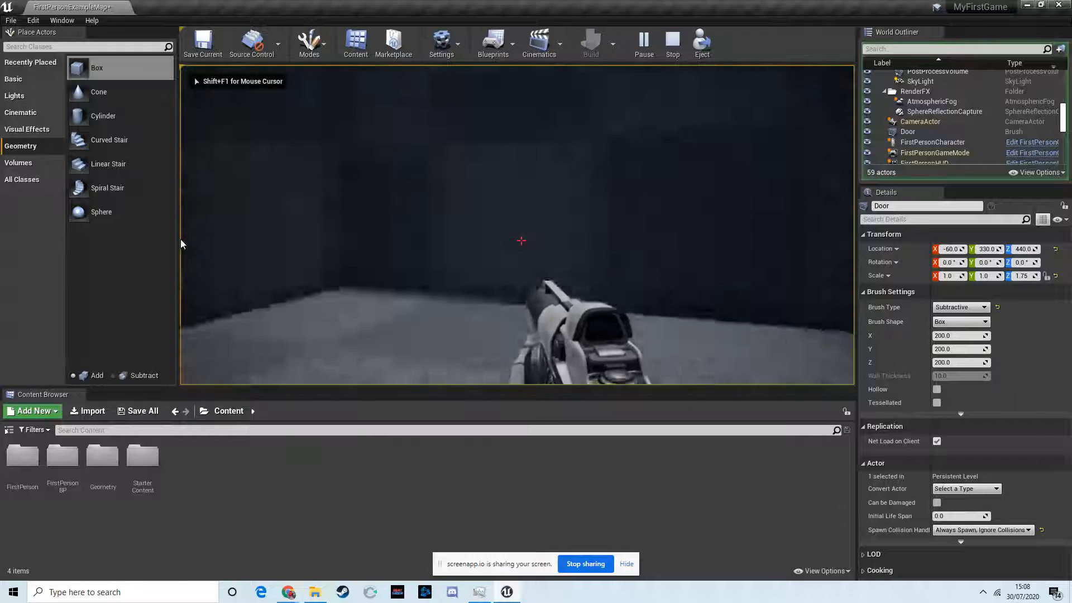
key("w")
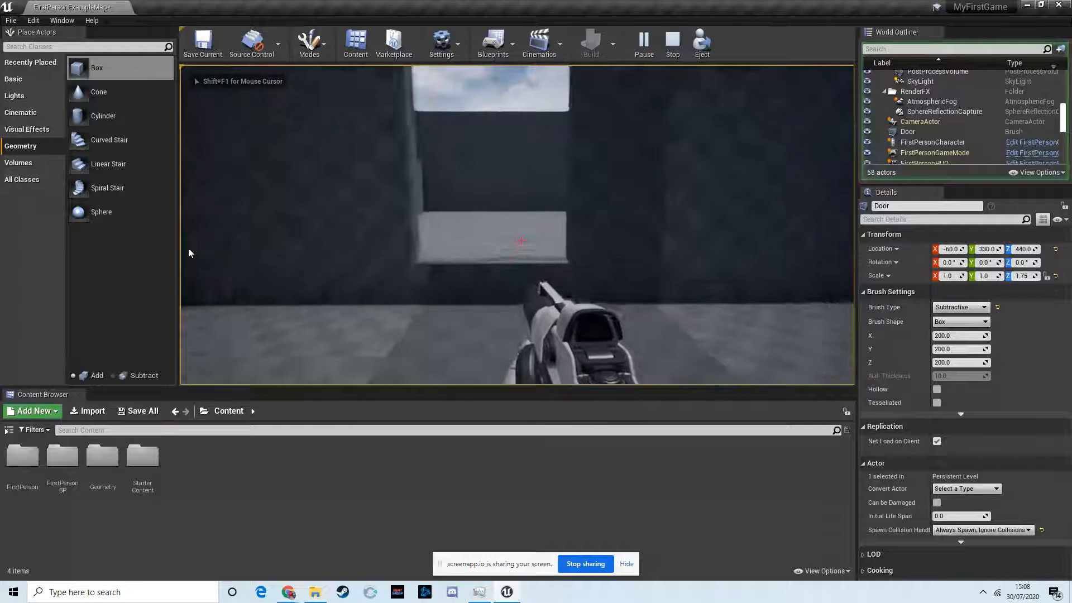
key("s")
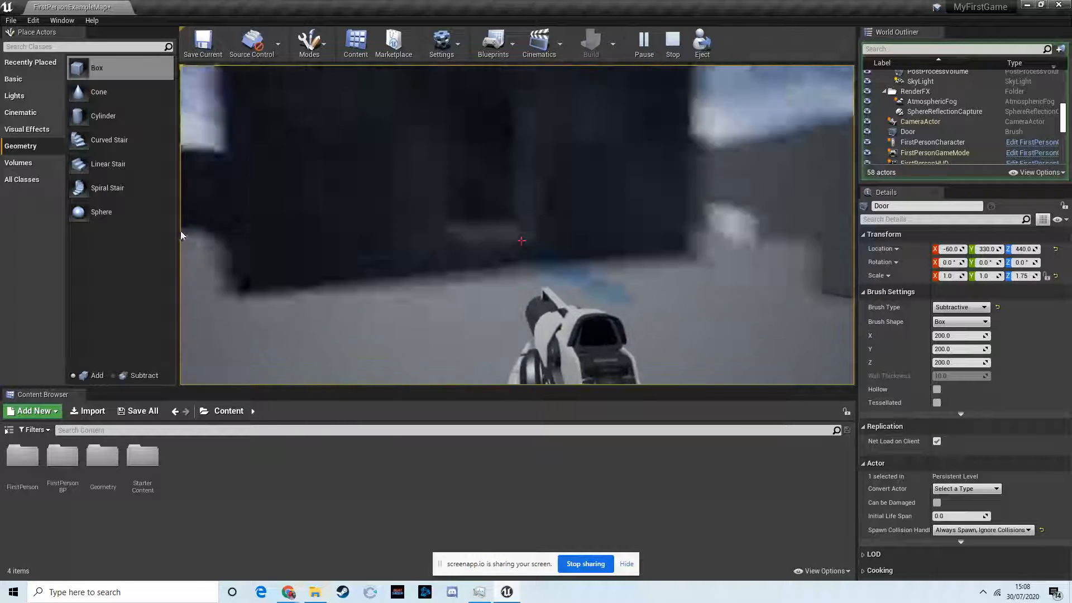
key("w")
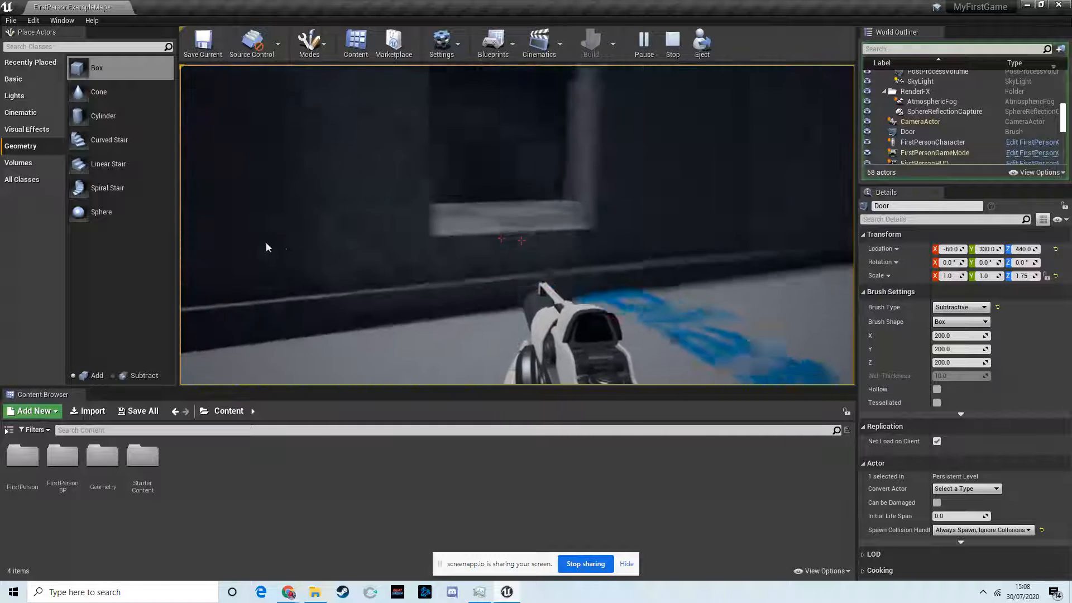
key("s")
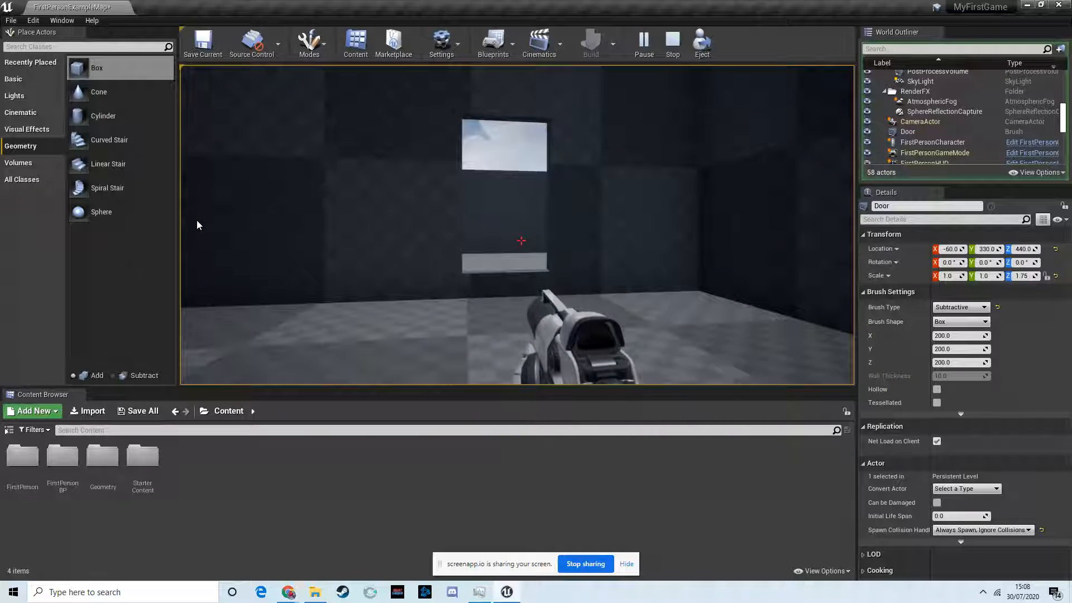
key("w")
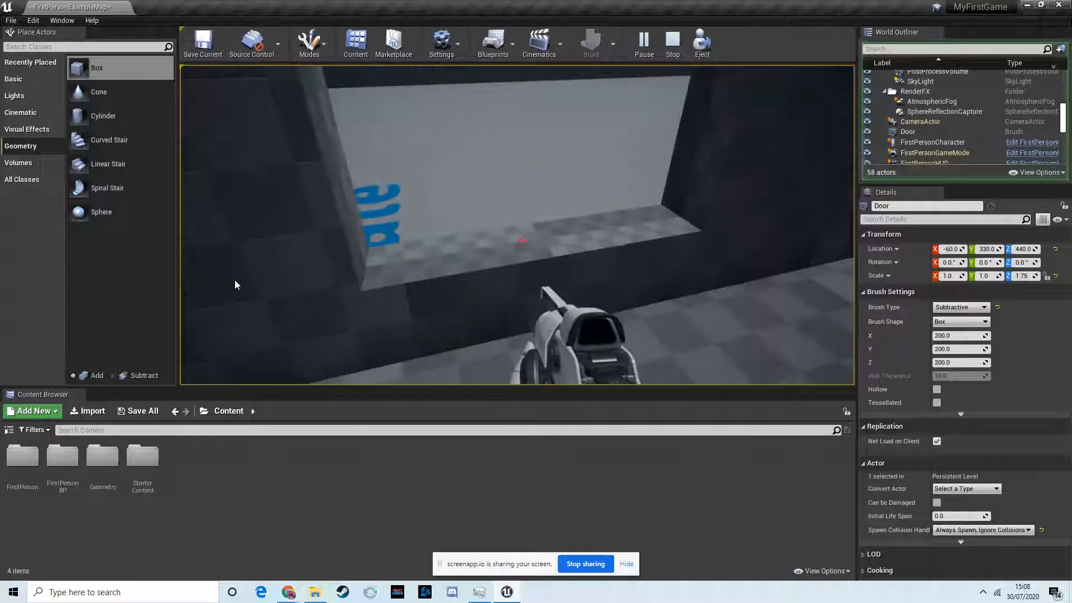
key("w")
key("s")
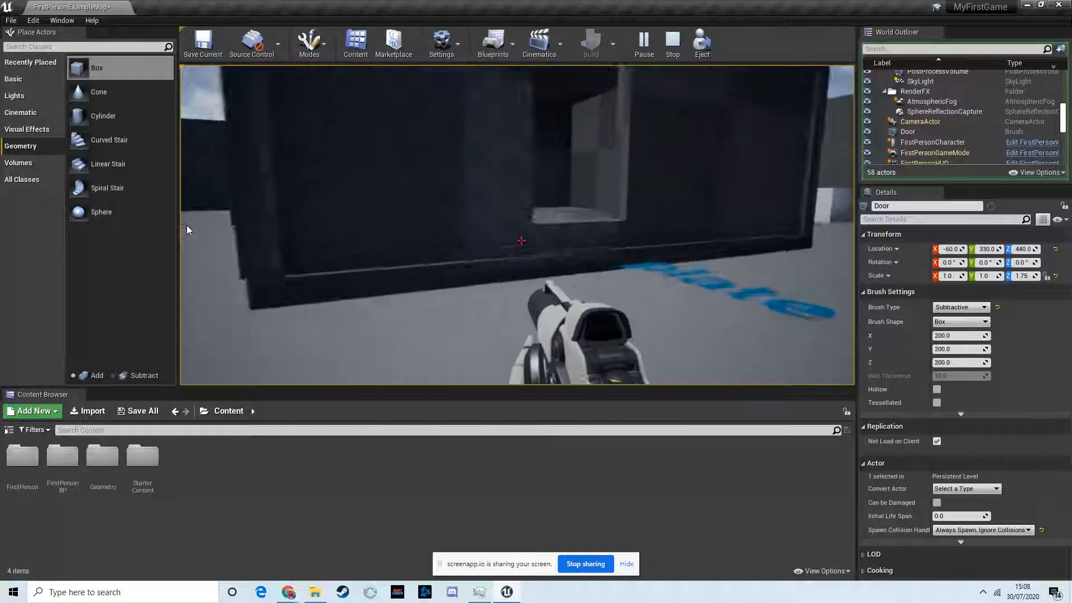
key("s")
key("Escape")
Place a linear stair brush on the floor inside the room at X 260, Y -620, Z 230
mouse_move(289, 246)
right_mouse_down()
mouse_move(519, 281)
mouse_move(491, 257)
mouse_move(477, 277)
mouse_move(290, 246)
right_mouse_up()
key("w")
key("s")
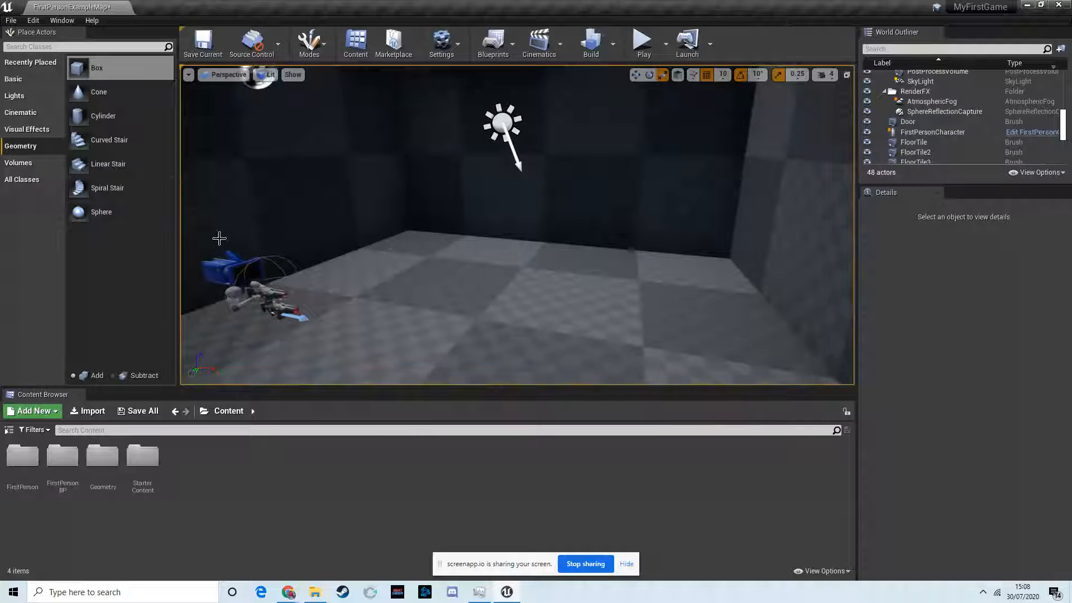
left_click_drag(97, 163, 441, 282)
mouse_move(624, 257)
left_mouse_down()
mouse_move(618, 274)
mouse_move(615, 257)
left_mouse_up()
mouse_move(658, 252)
right_mouse_down()
mouse_move(792, 256)
mouse_move(394, 250)
right_mouse_up()
scroll(430, 260, "down", 5)
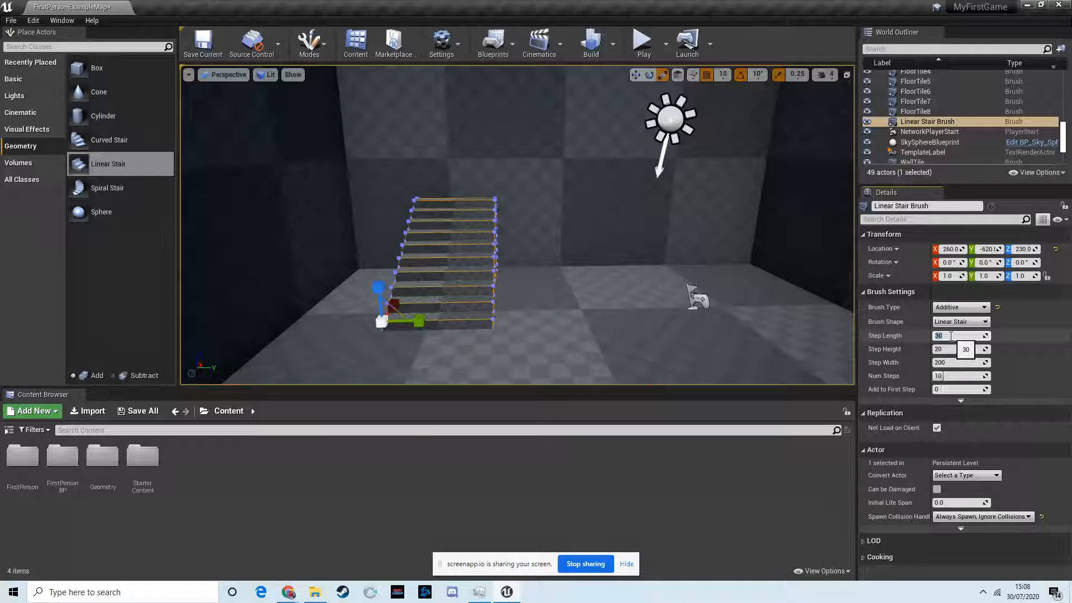
Set the linear stair's step length to 50 and its number of steps to 45, moving it along X to -510
key("Return")
mouse_move(594, 376)
right_mouse_down()
mouse_move(500, 384)
mouse_move(534, 353)
right_mouse_up()
key("d")
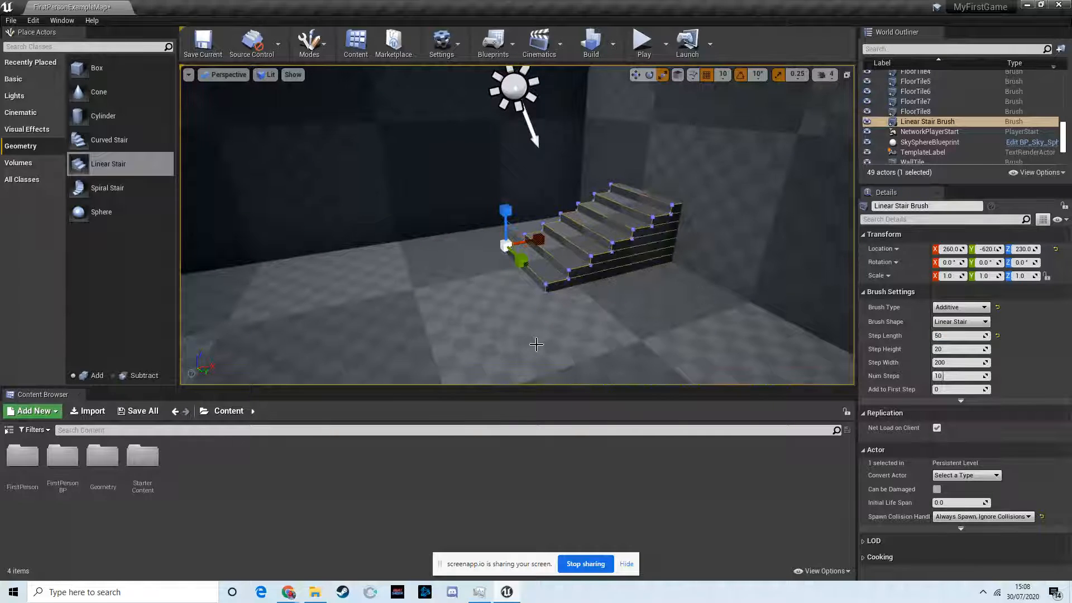
mouse_move(540, 239)
left_mouse_down()
mouse_move(403, 276)
mouse_move(479, 267)
left_mouse_up()
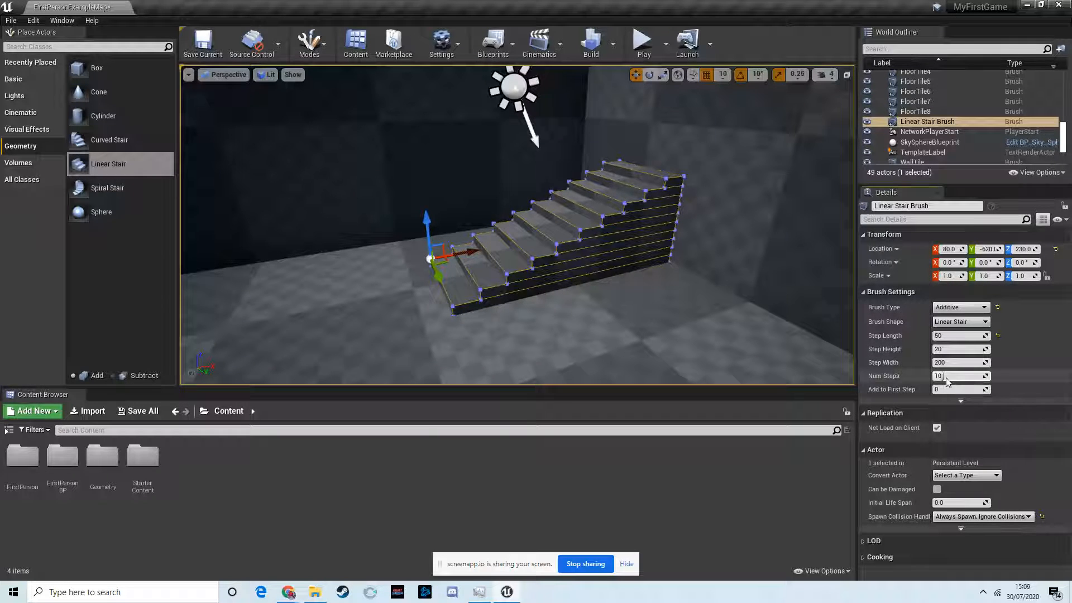
left_click_drag(473, 252, 84, 285)
right_click_drag(353, 274, 418, 271)
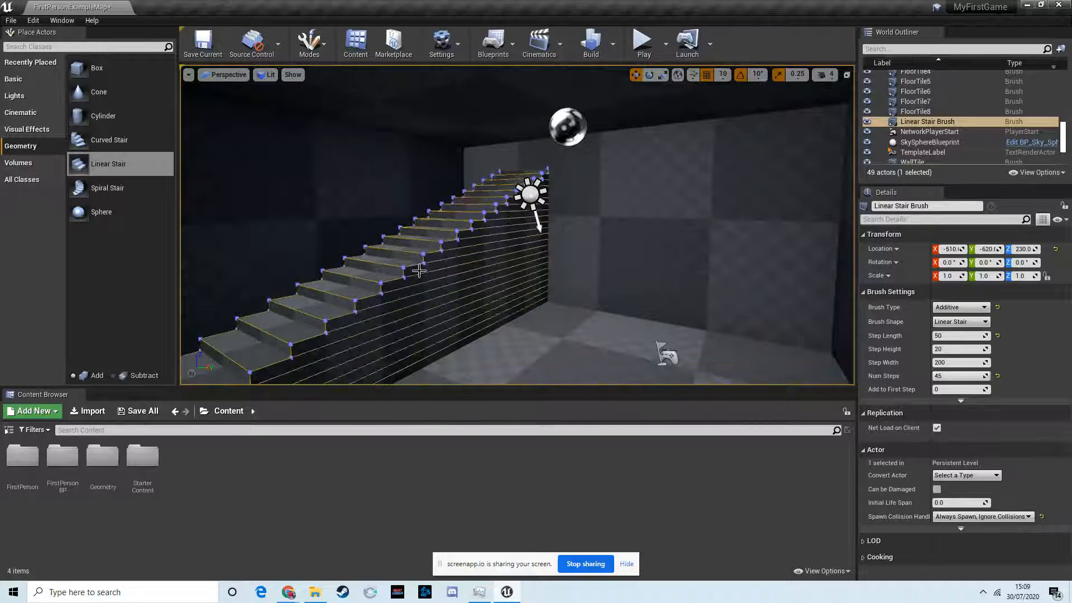
Delete the linear stair brush from the room
key("Delete")
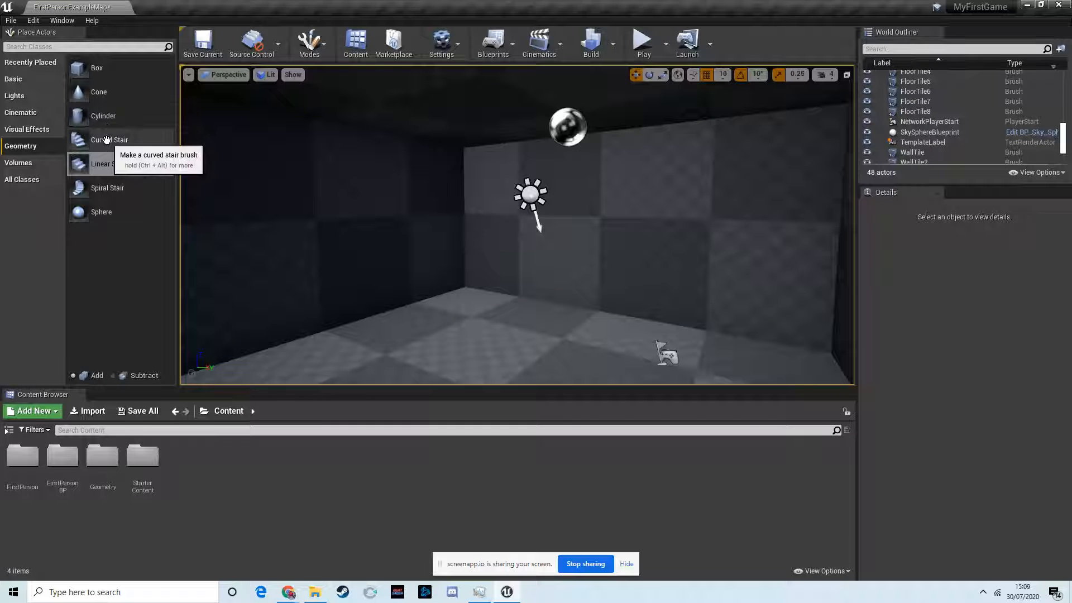
left_click(128, 116)
Select the FloorTile8 roof brush from above the building and switch to Brush Editing mode
mouse_move(541, 247)
right_mouse_down()
mouse_move(477, 258)
mouse_move(481, 270)
mouse_move(491, 262)
mouse_move(485, 242)
mouse_move(514, 328)
mouse_move(544, 252)
mouse_move(533, 240)
right_mouse_up()
key("s")
left_click(490, 162)
right_click_drag(481, 146, 468, 127)
scroll(469, 131, "up", 3)
left_click(319, 48)
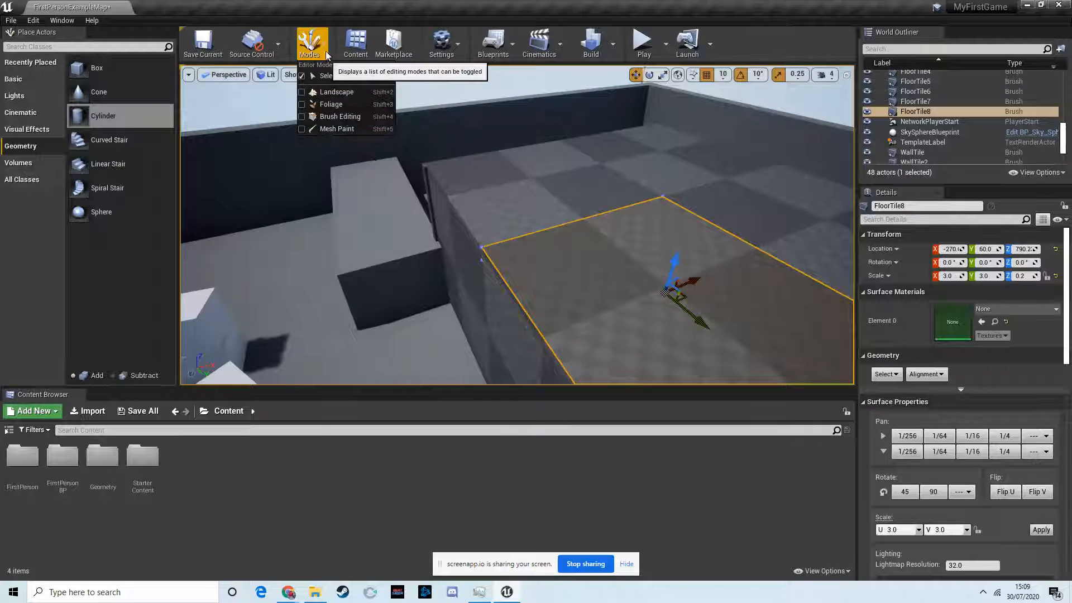
left_click(341, 116)
right_click_drag(619, 274, 588, 275)
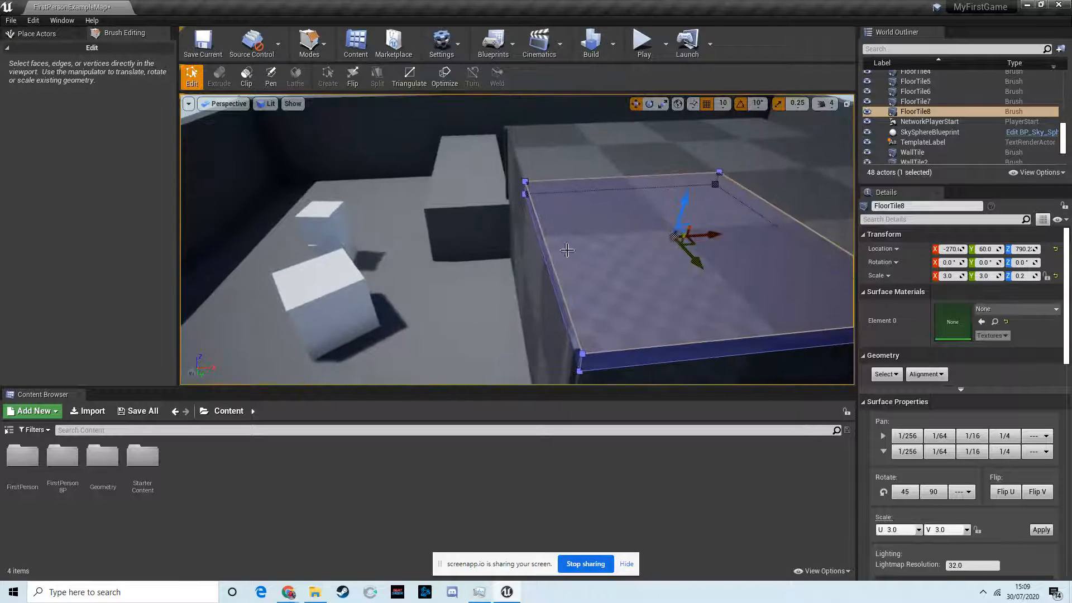
Raise two top corner vertices of the FloorTile8 brush to form sloped roof peaks
left_click(583, 353)
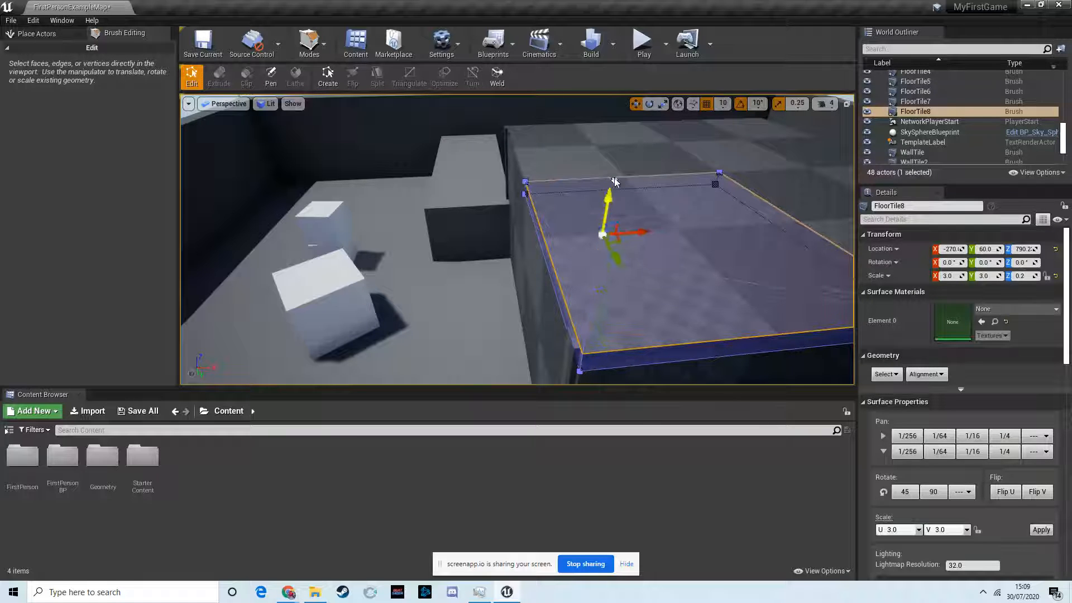
left_click_drag(613, 179, 614, 173)
right_click_drag(687, 223, 641, 212)
mouse_move(745, 221)
right_mouse_down()
mouse_move(755, 207)
mouse_move(738, 213)
mouse_move(747, 206)
right_mouse_up()
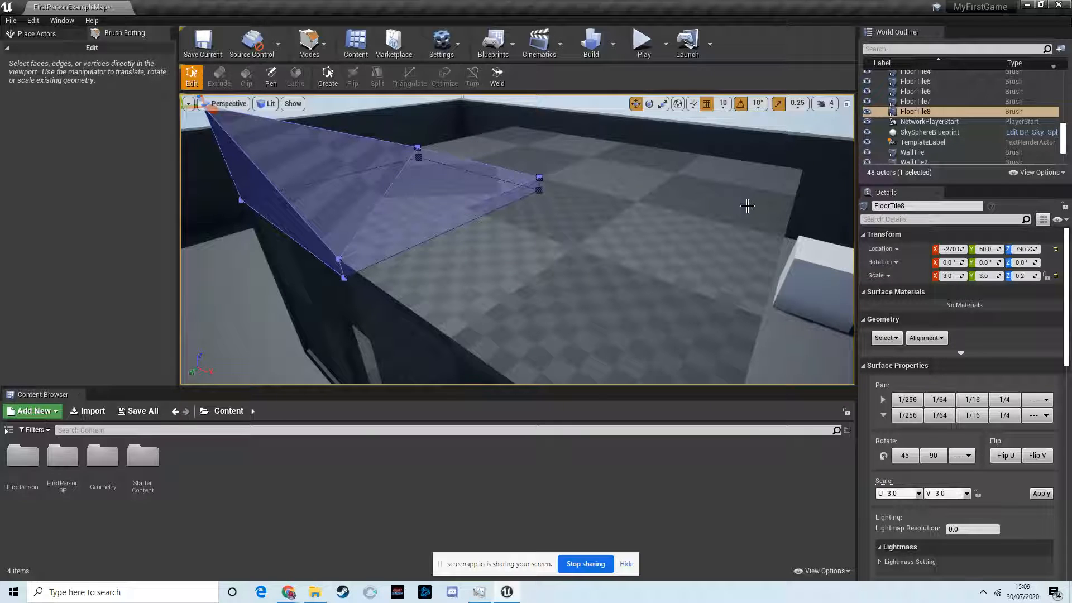
right_click_drag(685, 209, 648, 218)
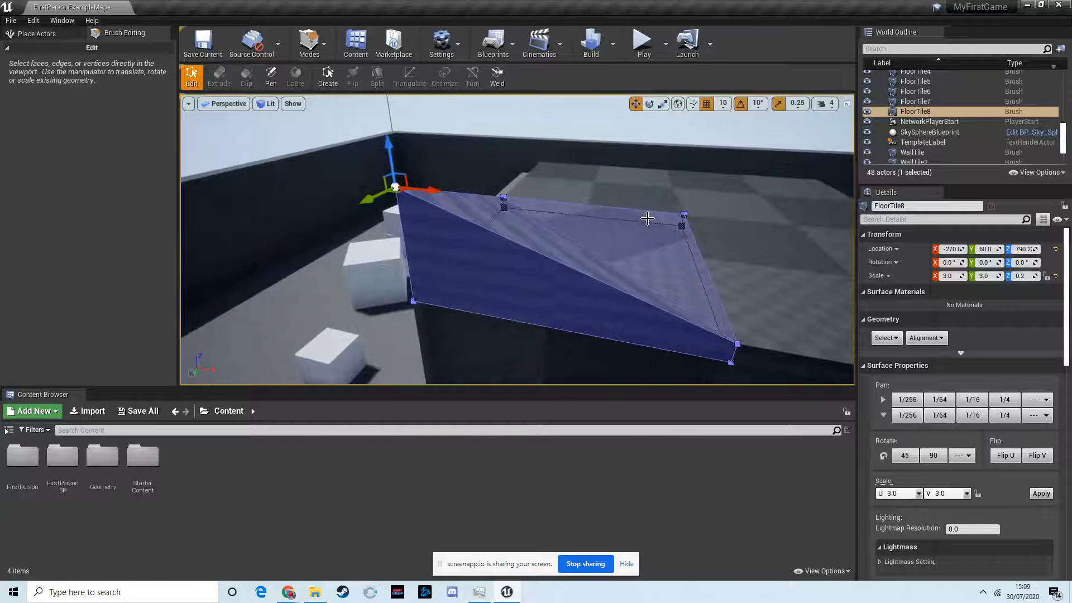
right_click_drag(693, 181, 444, 272)
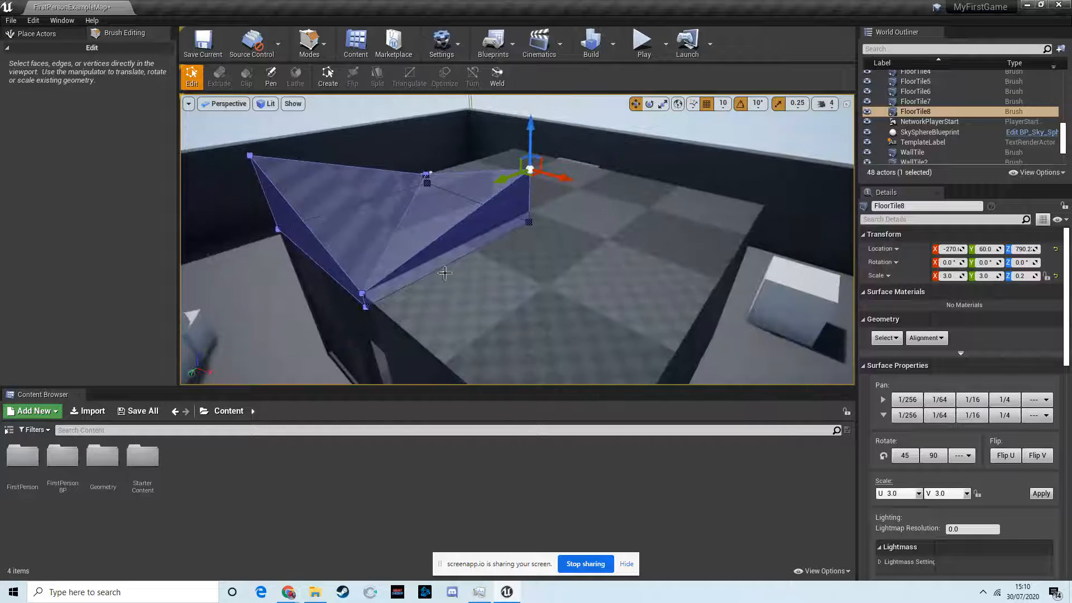
right_click_drag(524, 249, 657, 256)
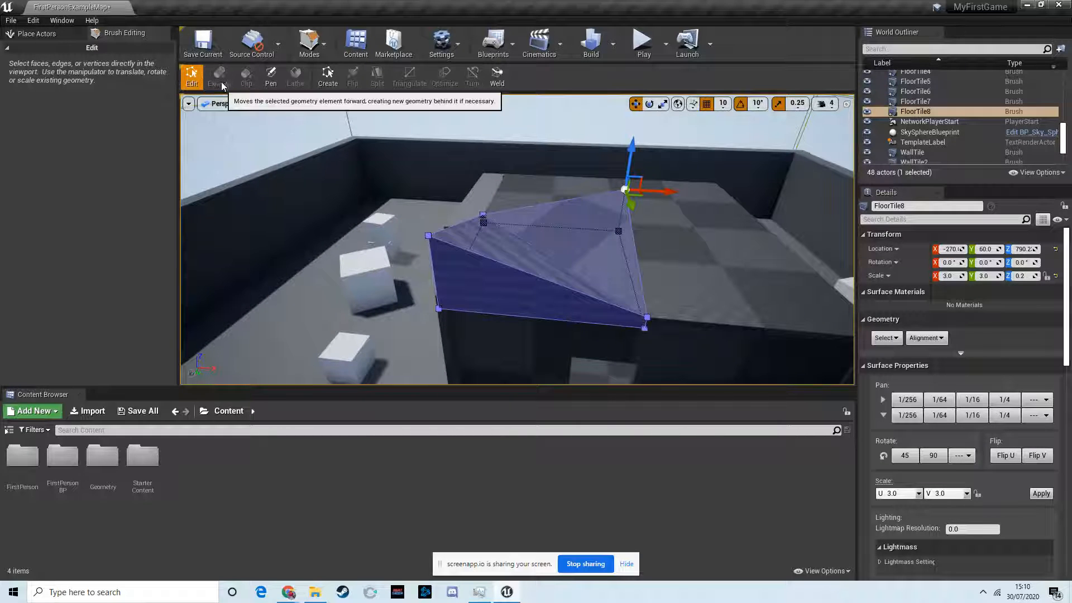
Select the top face of FloorTile6 and extrude it upward twice using local coordinates
left_click(671, 232)
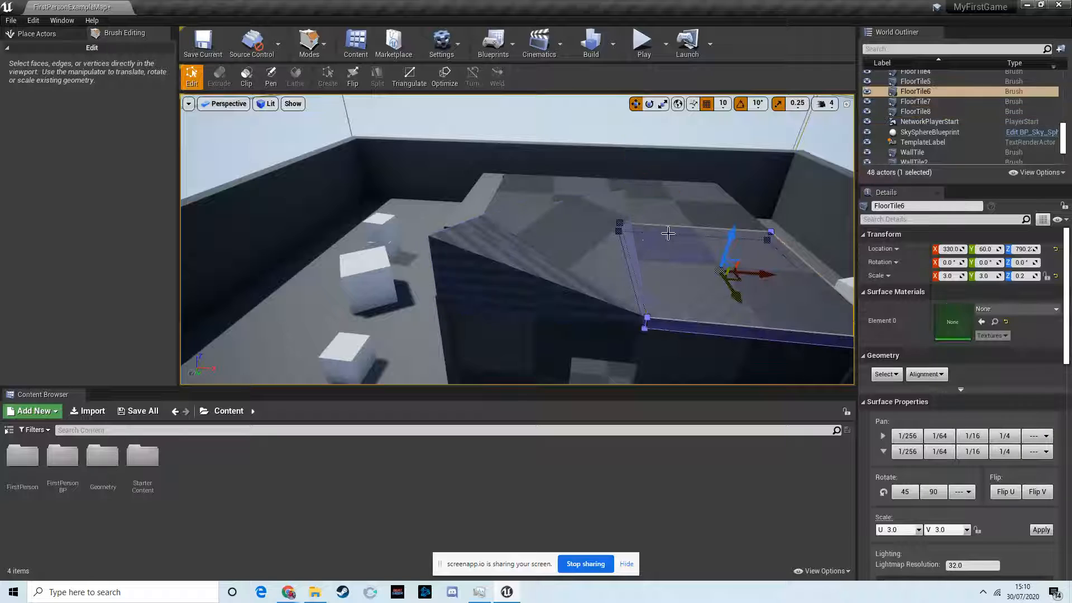
left_click(246, 75)
left_click(208, 81)
left_click(681, 255)
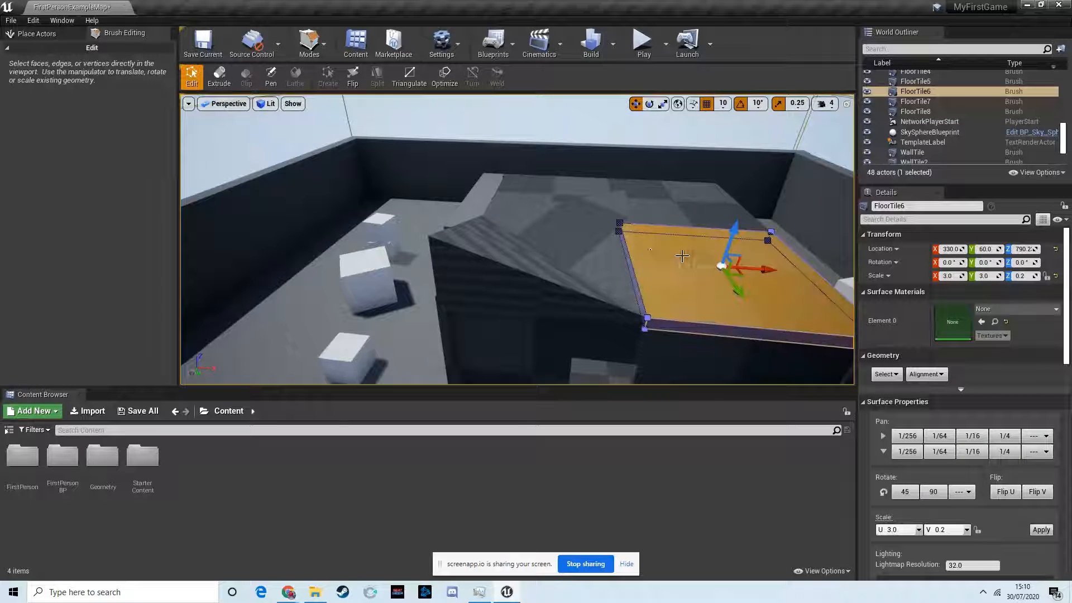
left_click(219, 75)
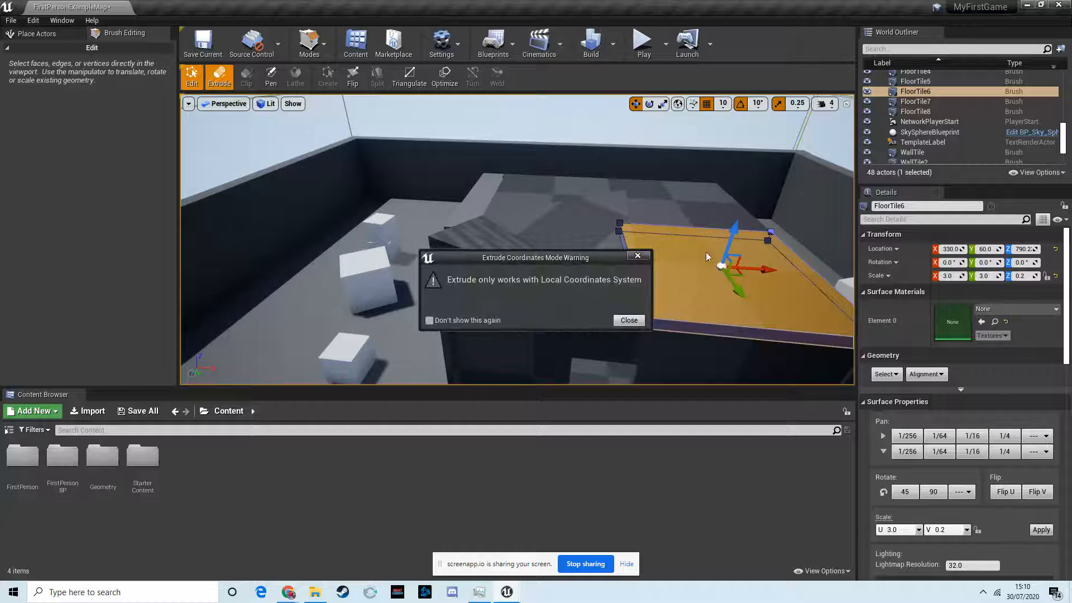
left_click(629, 320)
left_click_drag(734, 228, 747, 181)
right_click_drag(747, 182, 742, 215)
left_click_drag(678, 209, 686, 169)
right_click_drag(686, 168, 753, 181)
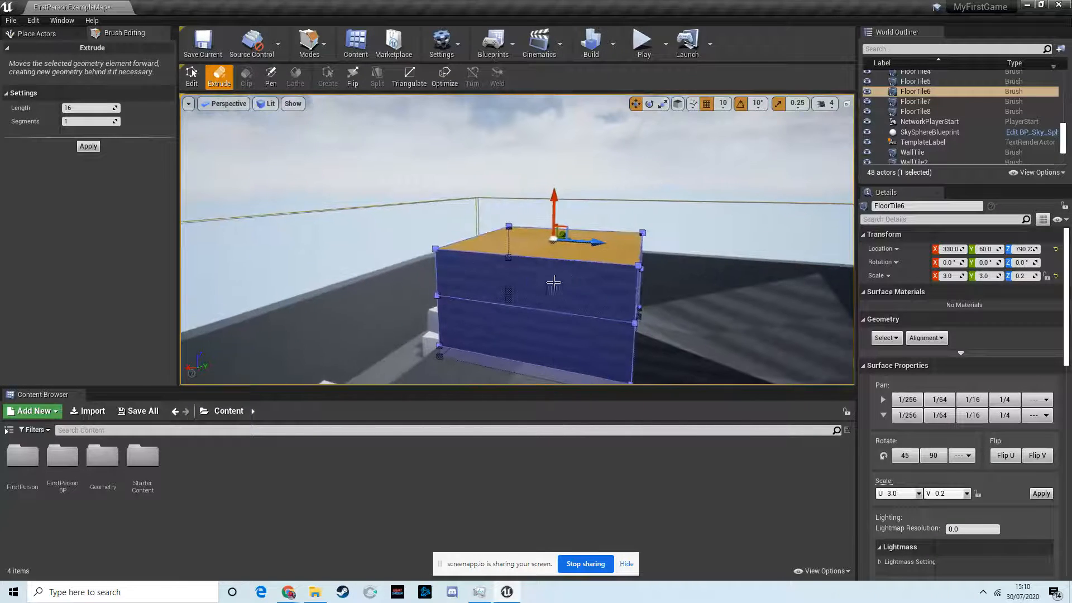
Extrude side faces of FloorTile6's raised upper section outward to form an overhanging block
left_click(553, 282)
left_click_drag(509, 294, 451, 365)
mouse_move(491, 346)
right_mouse_down()
mouse_move(512, 335)
mouse_move(440, 354)
mouse_move(495, 320)
right_mouse_up()
left_click(371, 271)
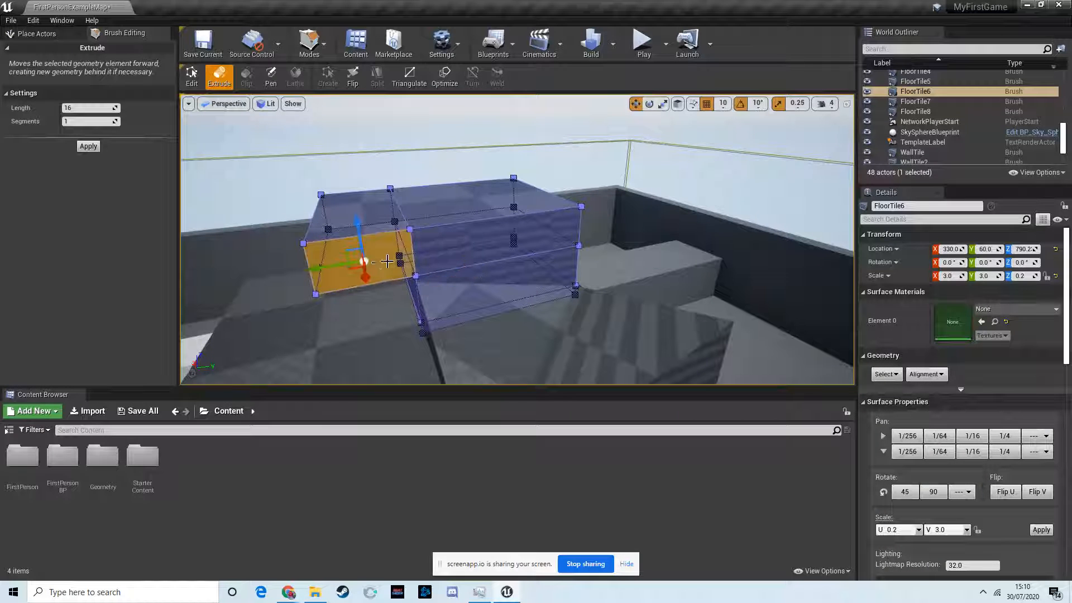
left_click_drag(366, 283, 392, 335)
right_click_drag(385, 250, 497, 233)
left_click(426, 175)
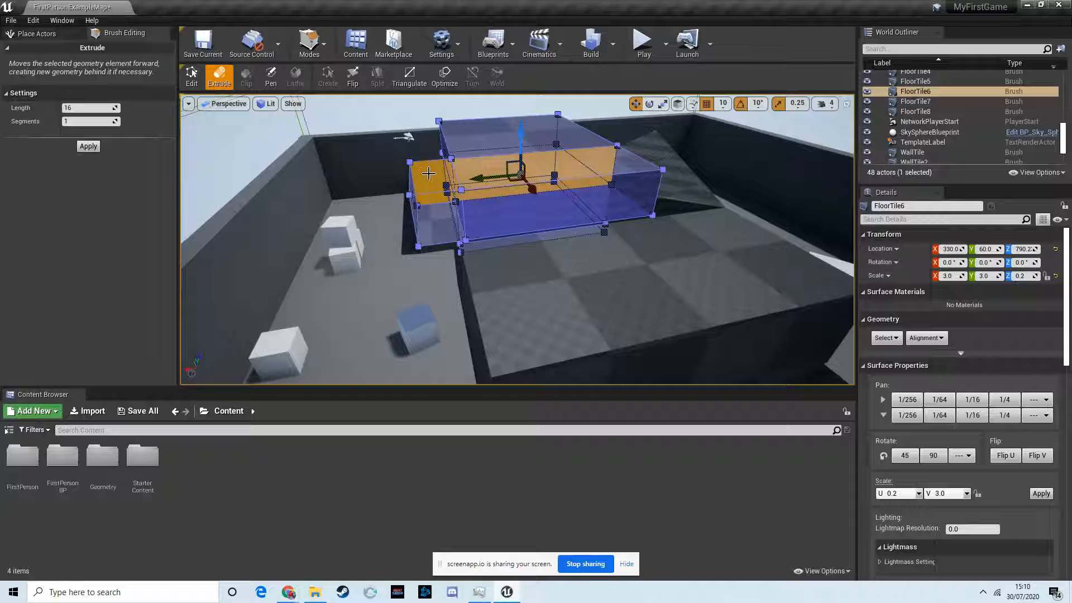
right_click_drag(540, 184, 495, 258)
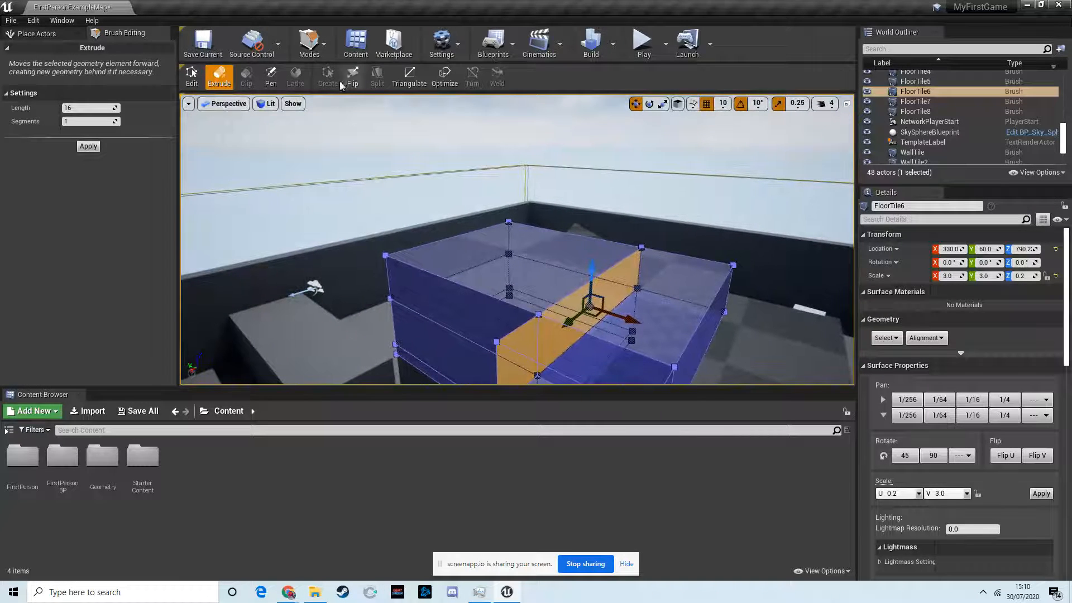
mouse_move(653, 274)
right_mouse_down()
mouse_move(771, 288)
mouse_move(634, 258)
right_mouse_up()
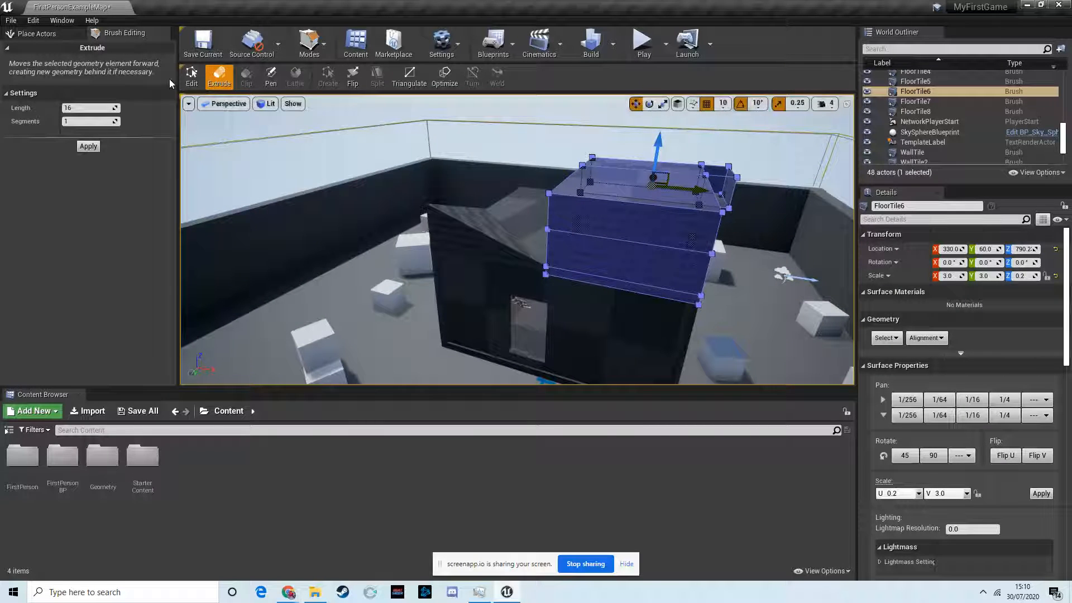
Return to Select mode and view the reshaped roof from outside
left_click(315, 44)
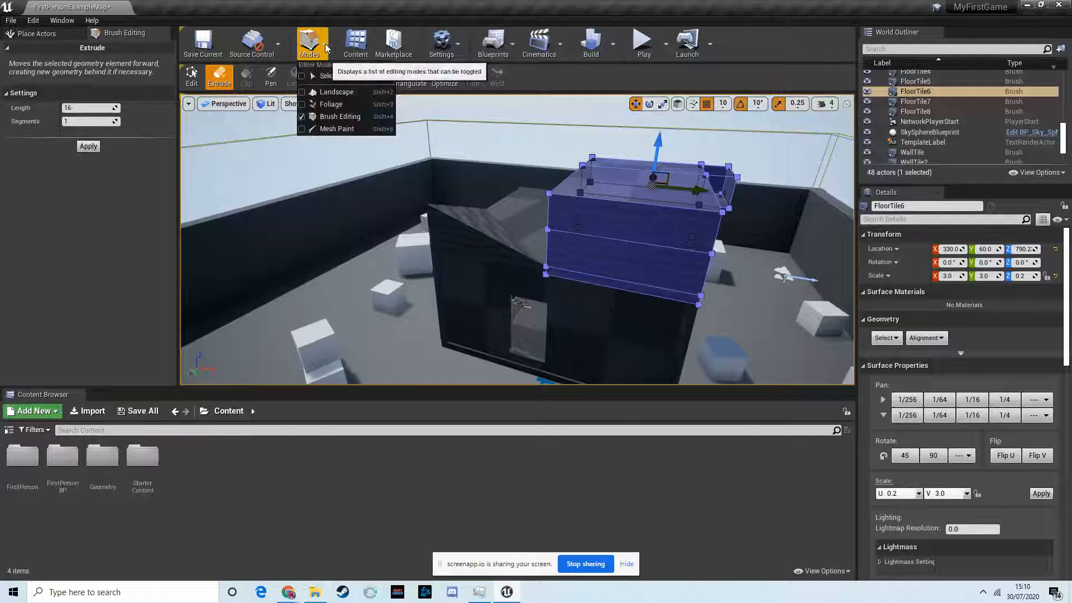
left_click(330, 79)
right_click_drag(494, 222, 411, 167)
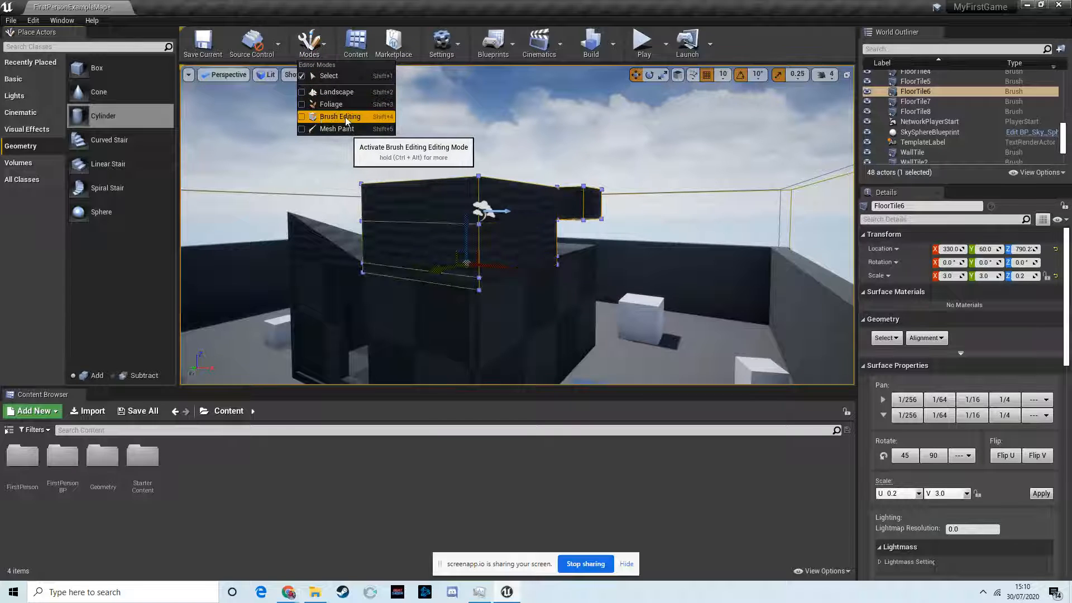
Switch FloorTile6 into Brush Editing mode and back to Select mode to compare how the brush is displayed
left_click(352, 121)
scroll(544, 246, "up", 5)
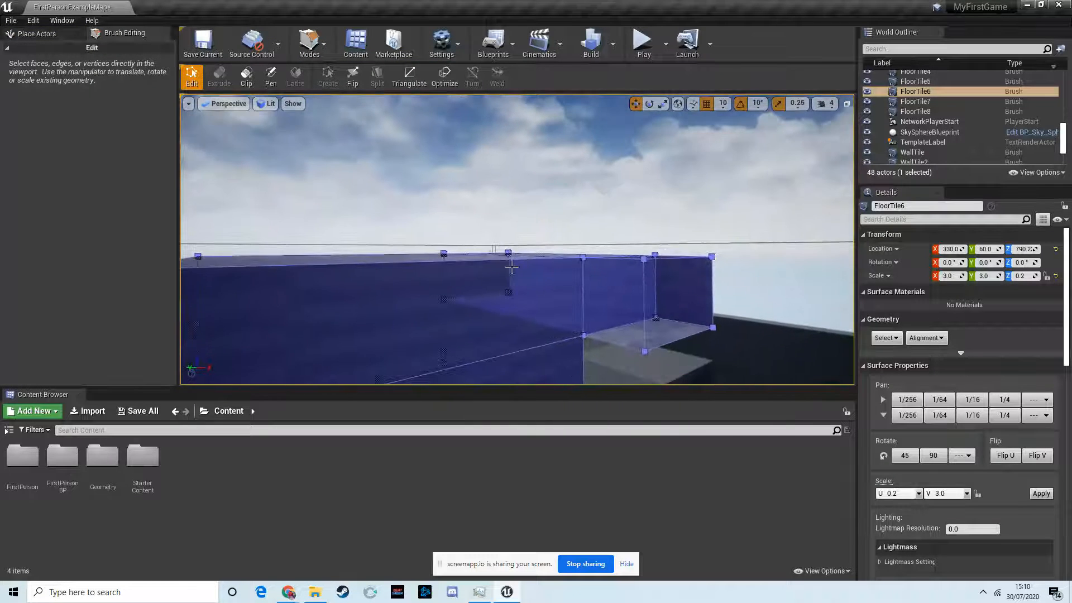
right_click_drag(584, 265, 378, 168)
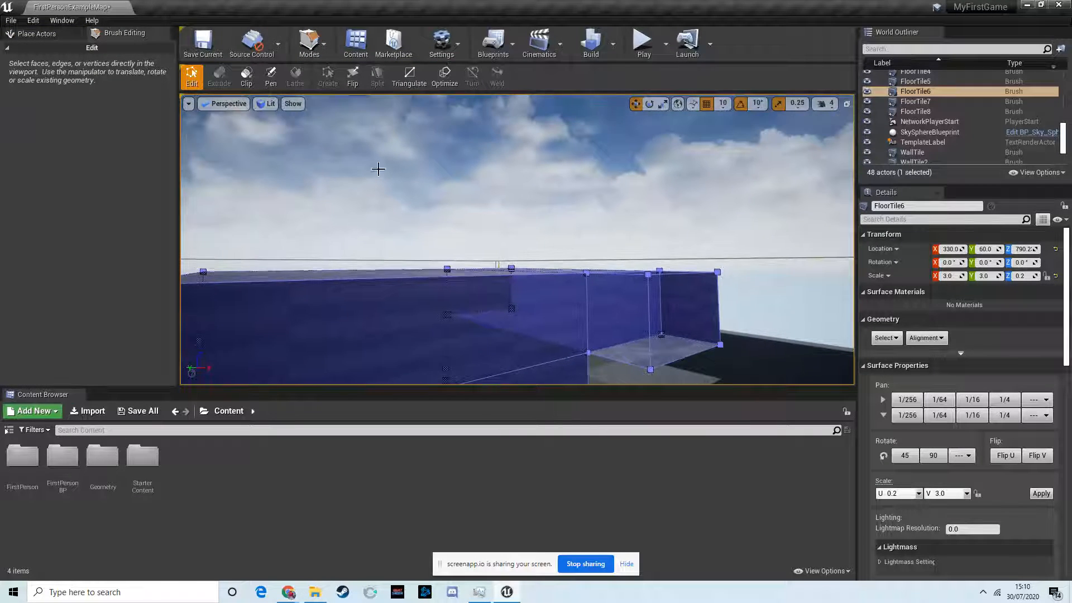
left_click(309, 43)
left_click(306, 80)
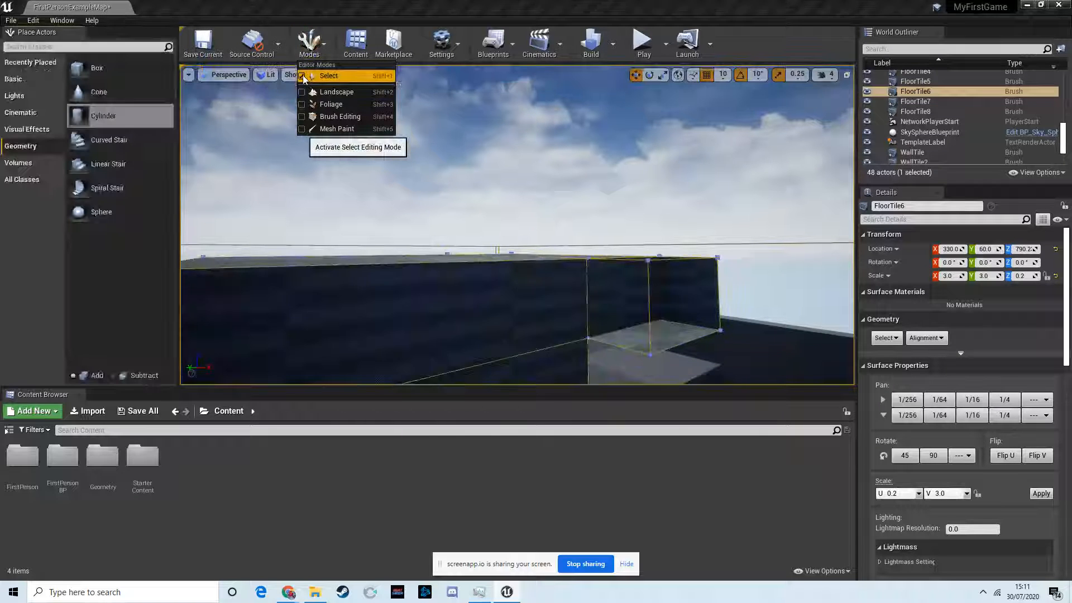
mouse_move(473, 162)
right_mouse_down()
mouse_move(495, 196)
mouse_move(527, 185)
mouse_move(528, 223)
right_mouse_up()
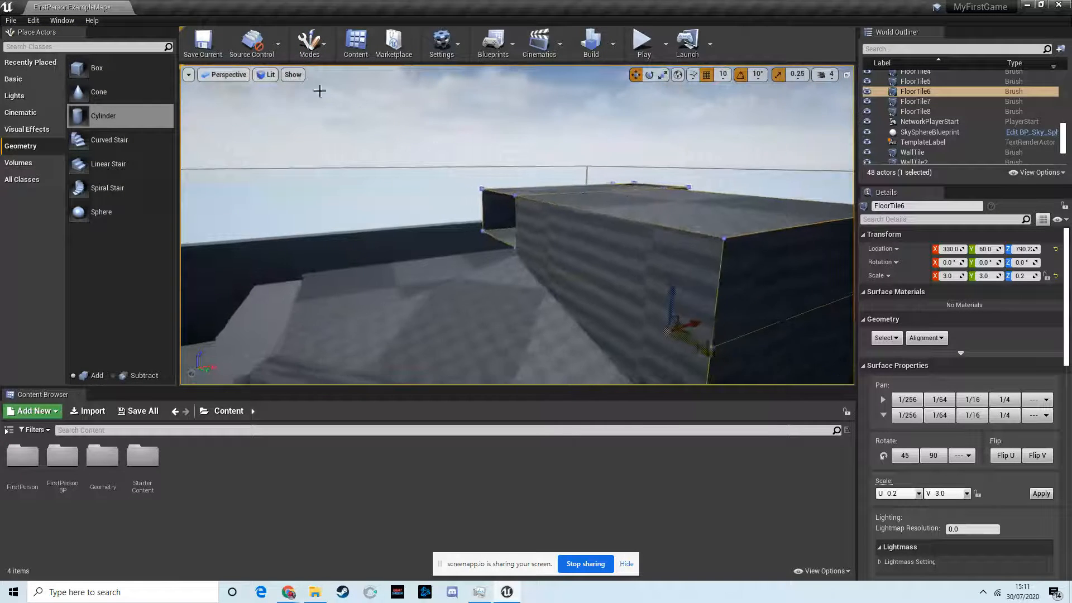
left_click(310, 42)
left_click(327, 78)
mouse_move(503, 158)
right_mouse_down()
mouse_move(693, 173)
mouse_move(586, 123)
mouse_move(407, 126)
mouse_move(423, 133)
mouse_move(421, 120)
mouse_move(494, 112)
mouse_move(383, 106)
right_mouse_up()
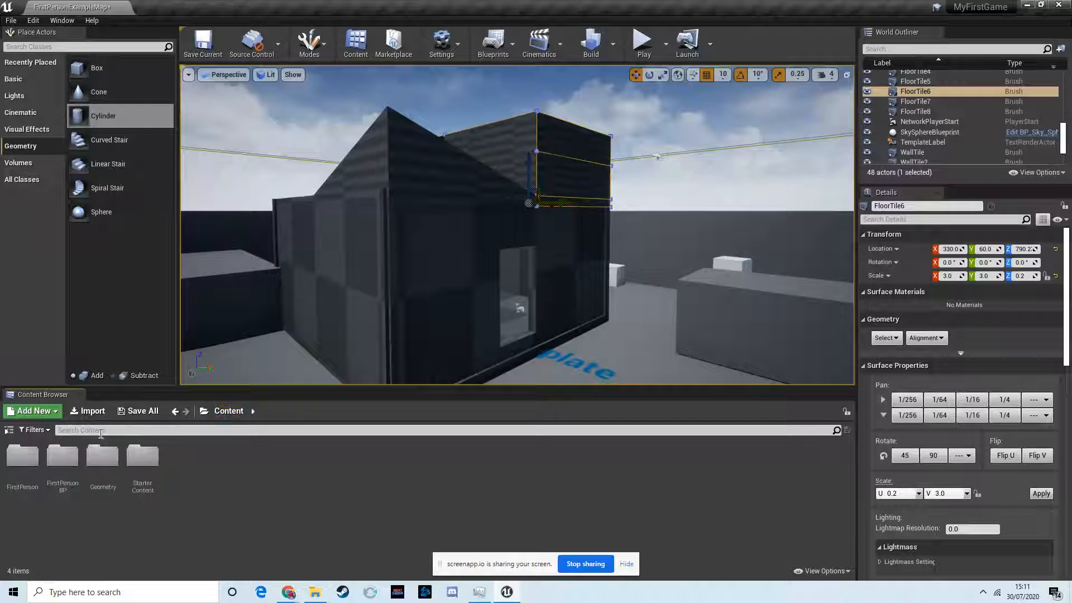
Search the project content for "Mat" and look through the available materials
type("t")
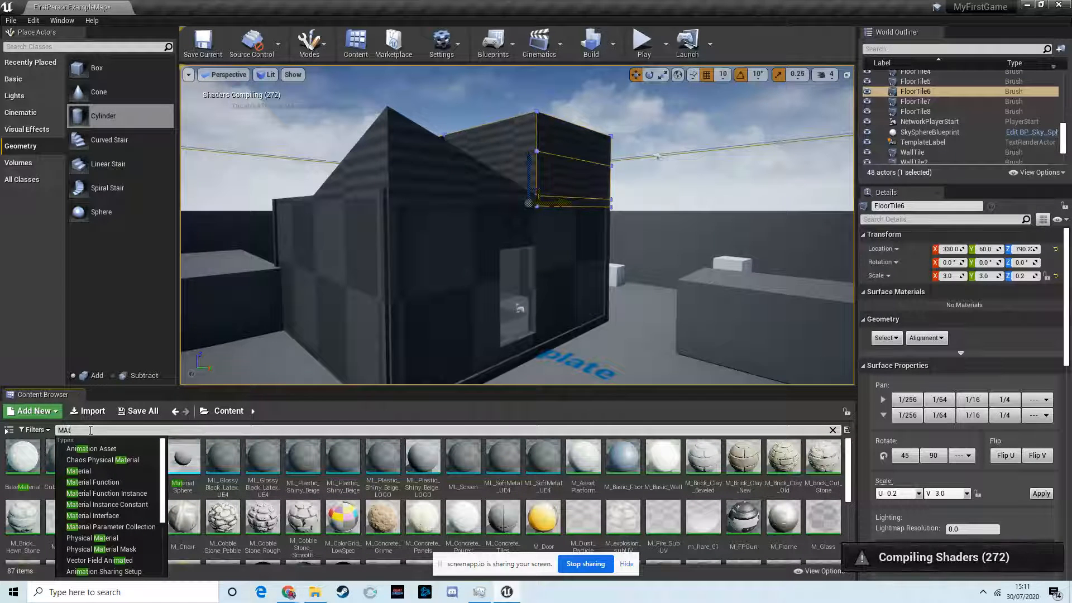
type("at")
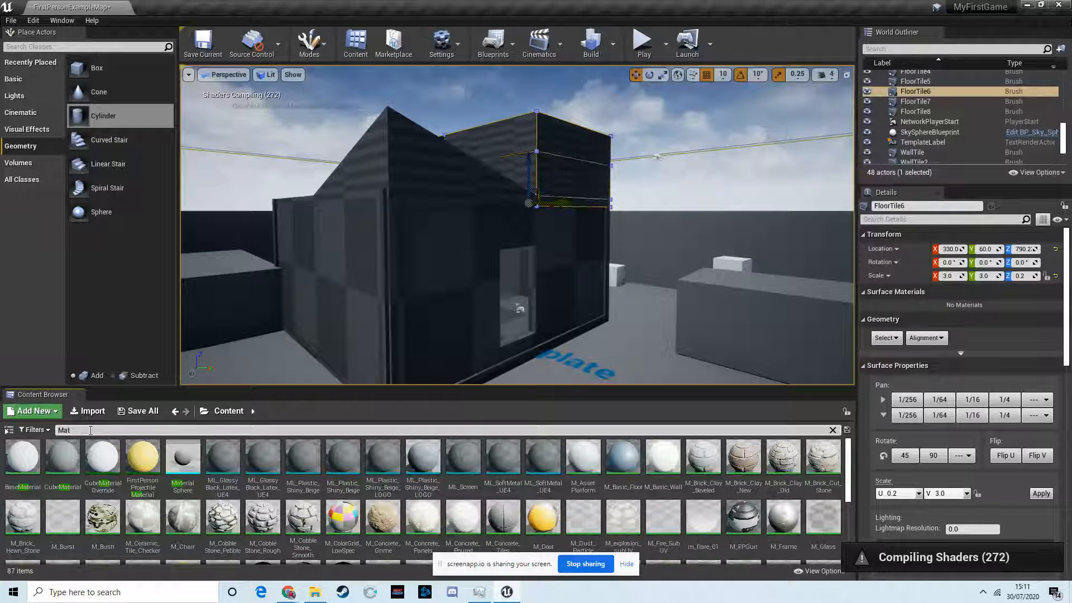
scroll(474, 494, "down", 5)
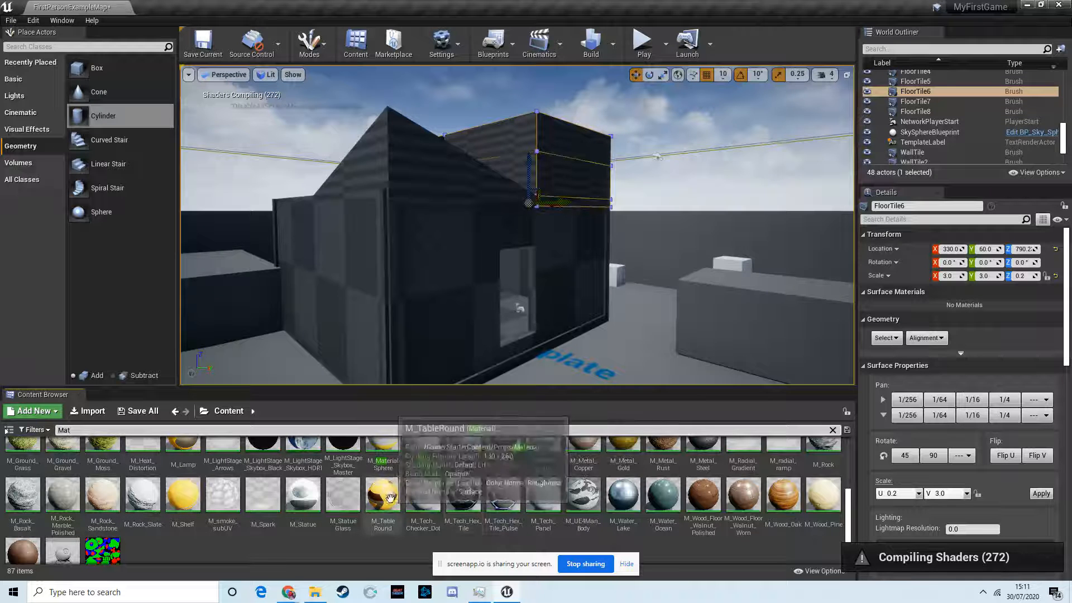
scroll(301, 491, "up", 1)
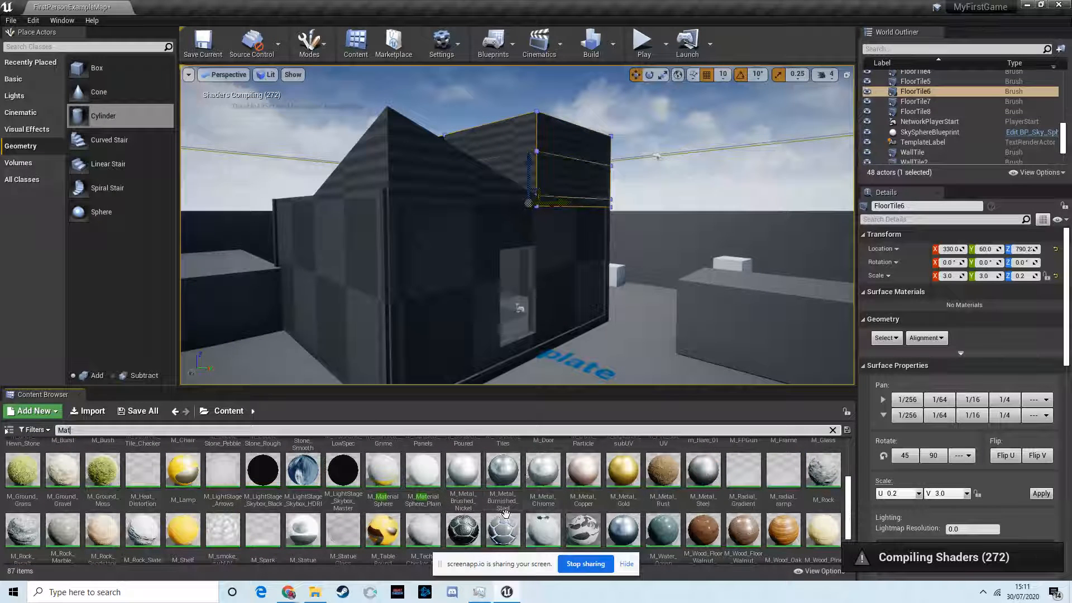
scroll(506, 481, "up", 1)
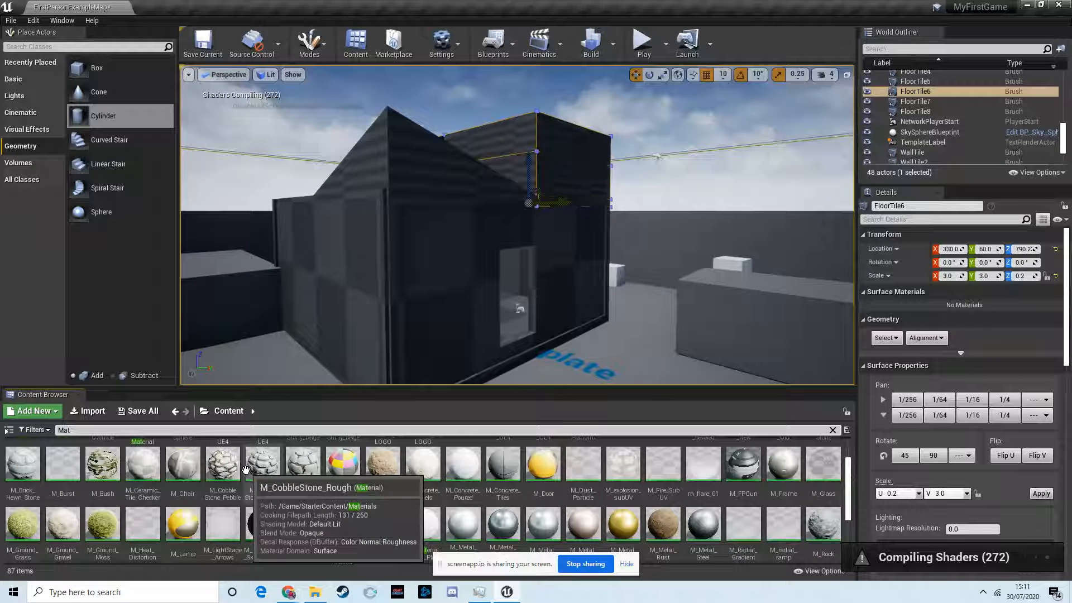
scroll(245, 468, "up", 2)
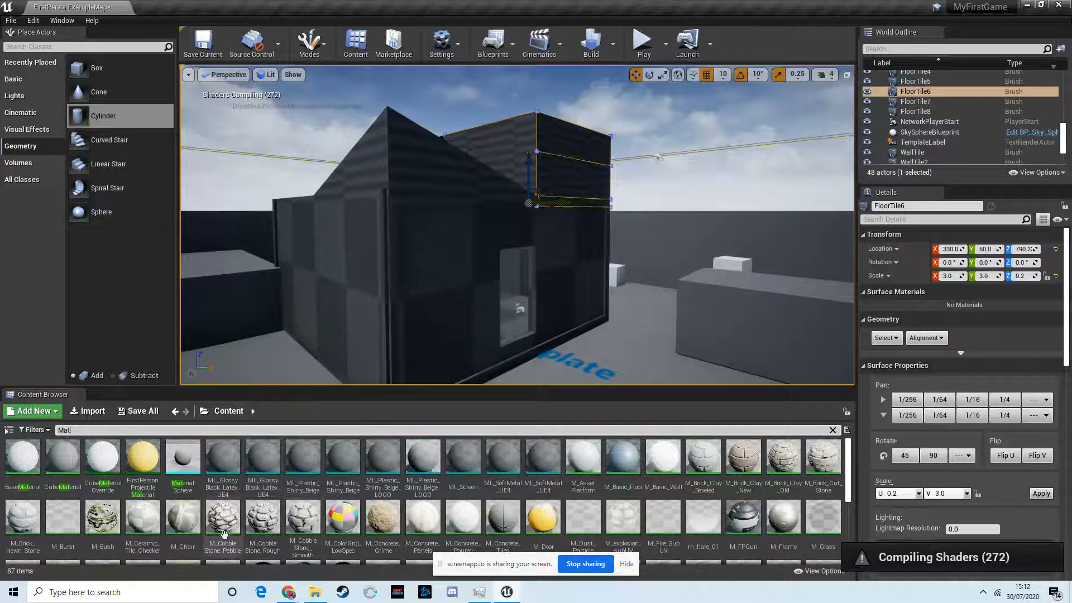
Apply the M_CobbleStone_Pebble material to the outer face of WallTile7 beside the doorway
left_click_drag(213, 522, 462, 263)
left_click_drag(223, 519, 480, 246)
mouse_move(463, 294)
right_mouse_down()
mouse_move(466, 284)
mouse_move(467, 301)
mouse_move(579, 249)
mouse_move(531, 243)
right_mouse_up()
left_click(505, 246)
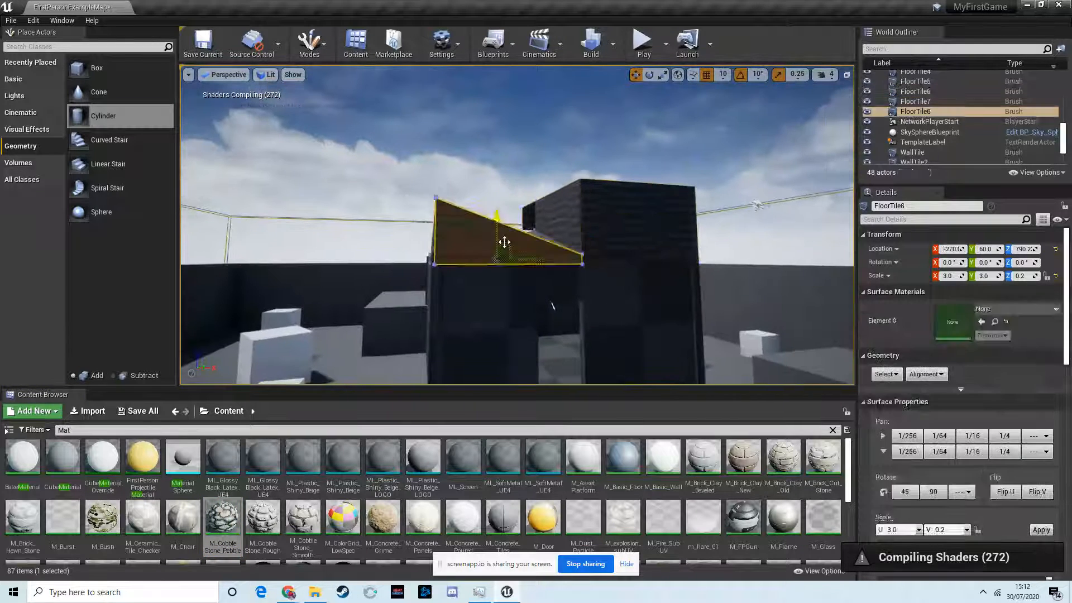
left_click(635, 292)
left_click_drag(226, 523, 662, 303)
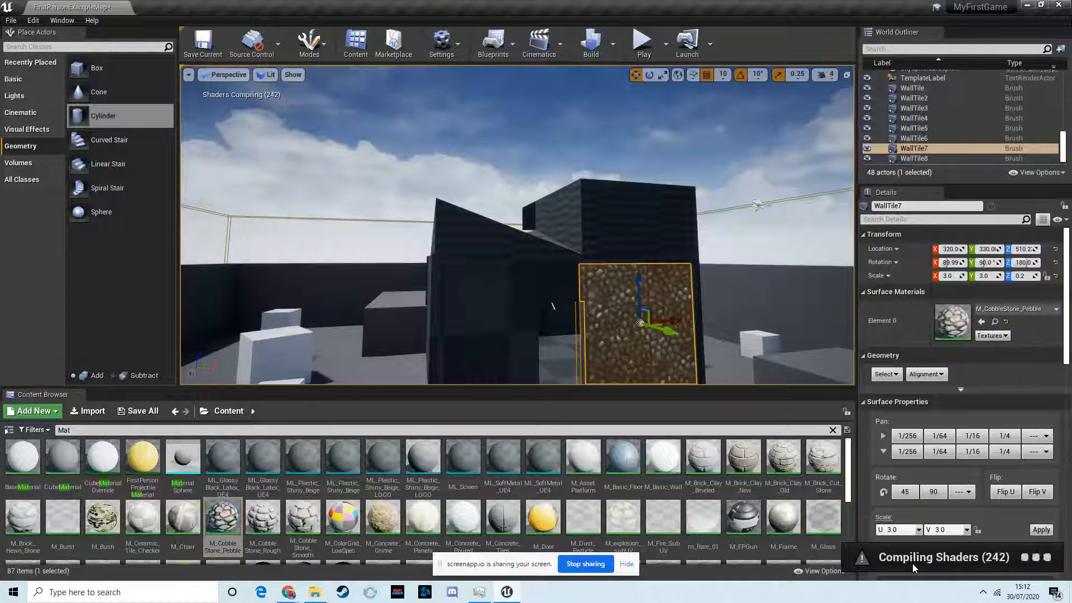
right_click_drag(628, 331, 619, 266)
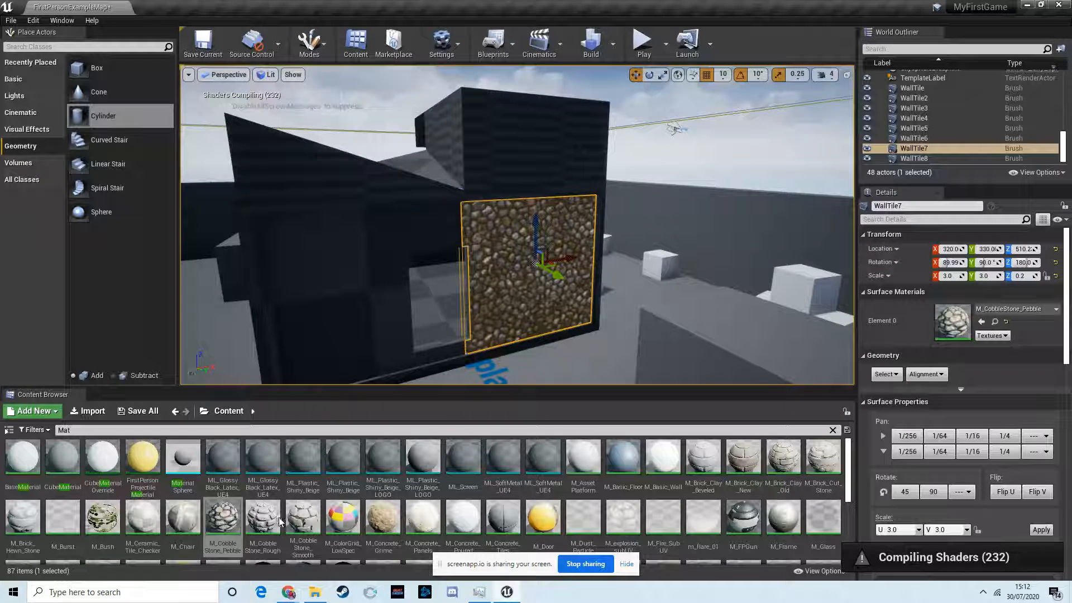
Apply the M_CobbleStone_Smooth material to FloorTile6's thin side face above WallTile4
left_click(626, 564)
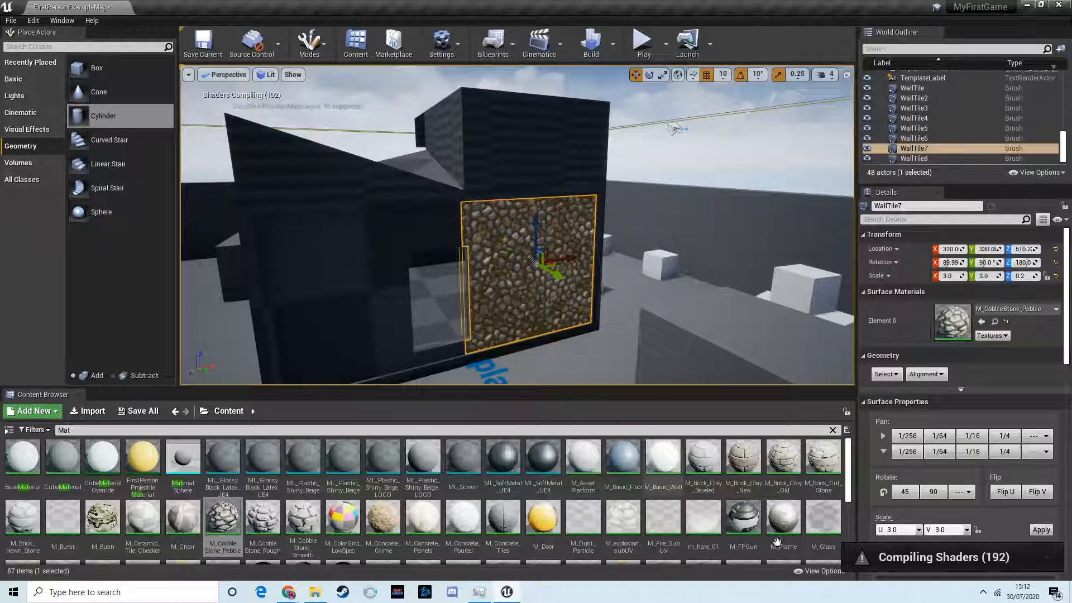
key("d")
mouse_move(643, 229)
right_mouse_down()
mouse_move(673, 238)
mouse_move(558, 228)
mouse_move(632, 101)
mouse_move(625, 211)
mouse_move(643, 231)
right_mouse_up()
key("s")
key("a")
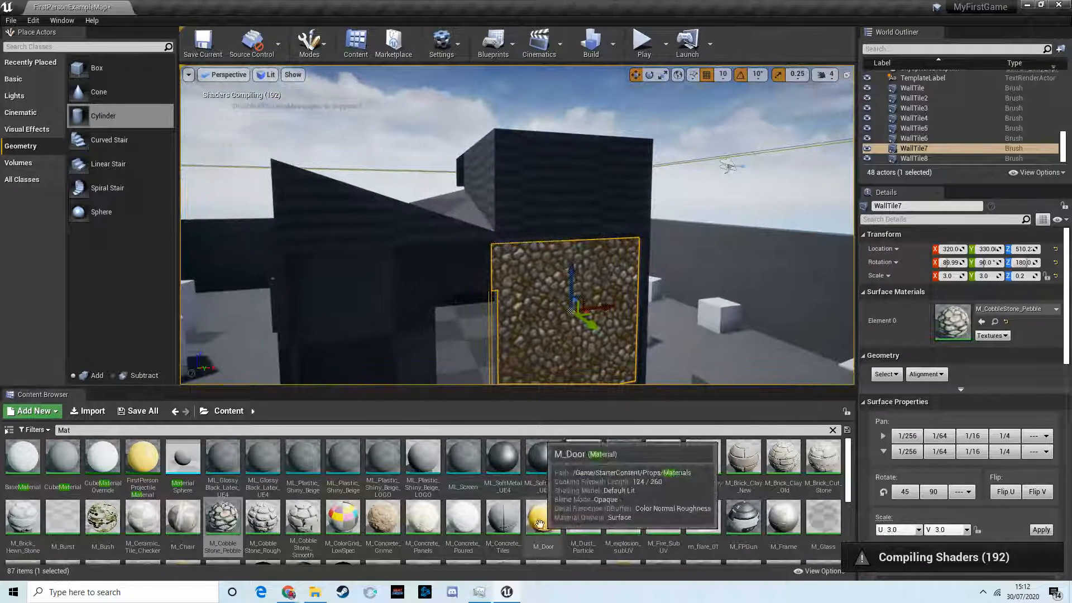
right_click_drag(758, 289, 665, 297)
key("w")
key("d")
key("s")
key("w")
key("s")
key("a")
key("w")
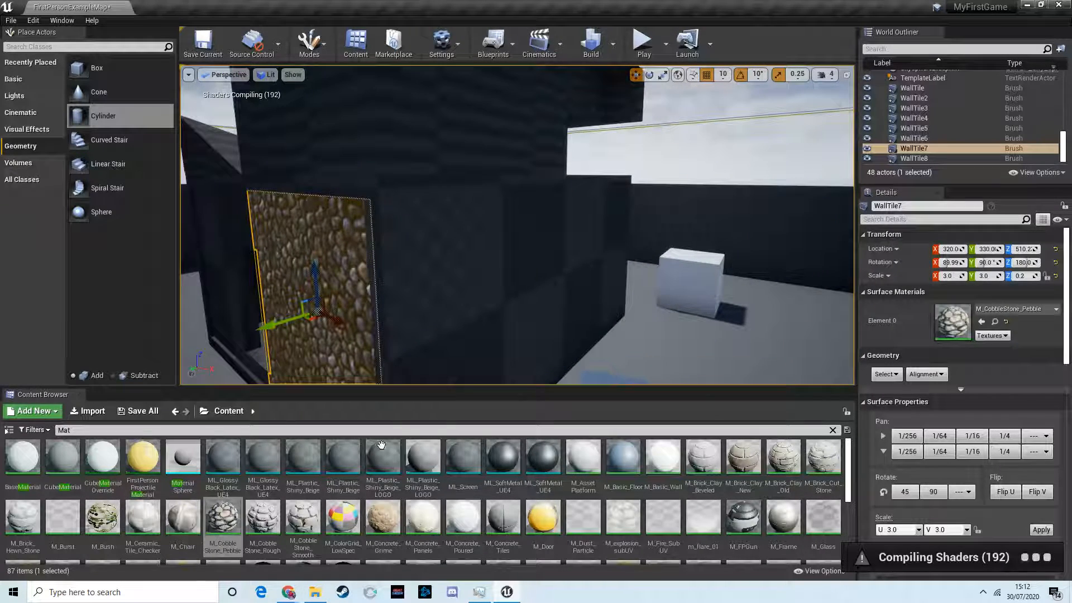
left_click_drag(303, 522, 395, 285)
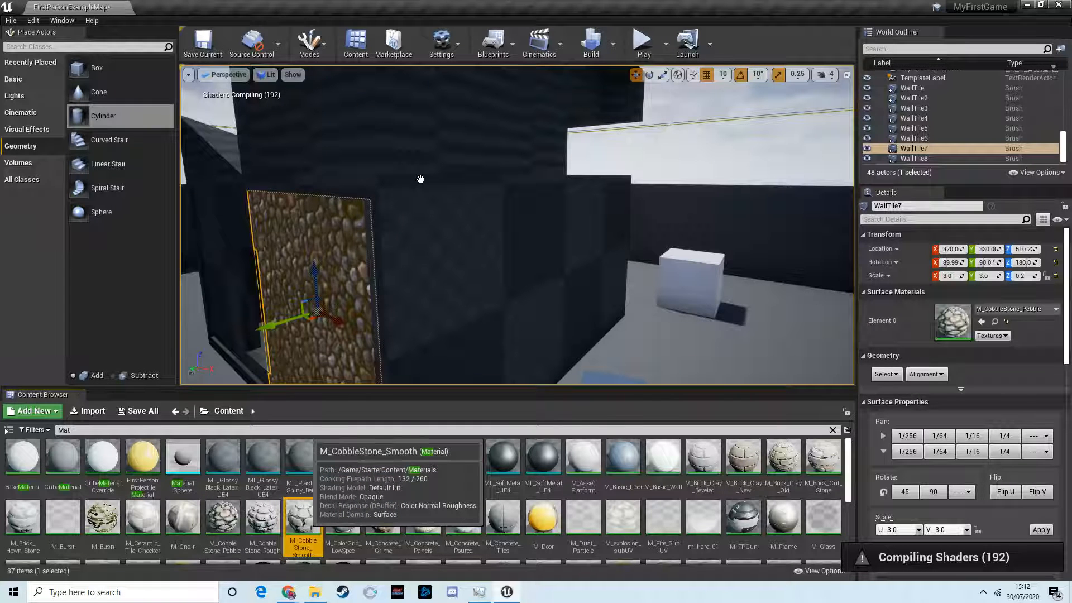
left_click_drag(420, 179, 421, 179)
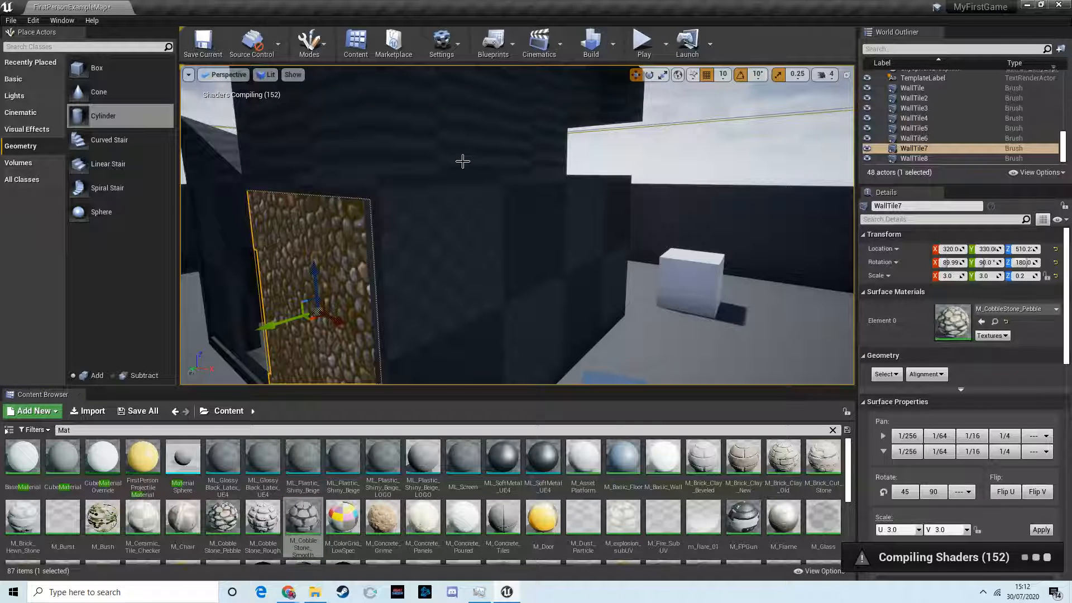
right_click_drag(390, 198, 489, 223)
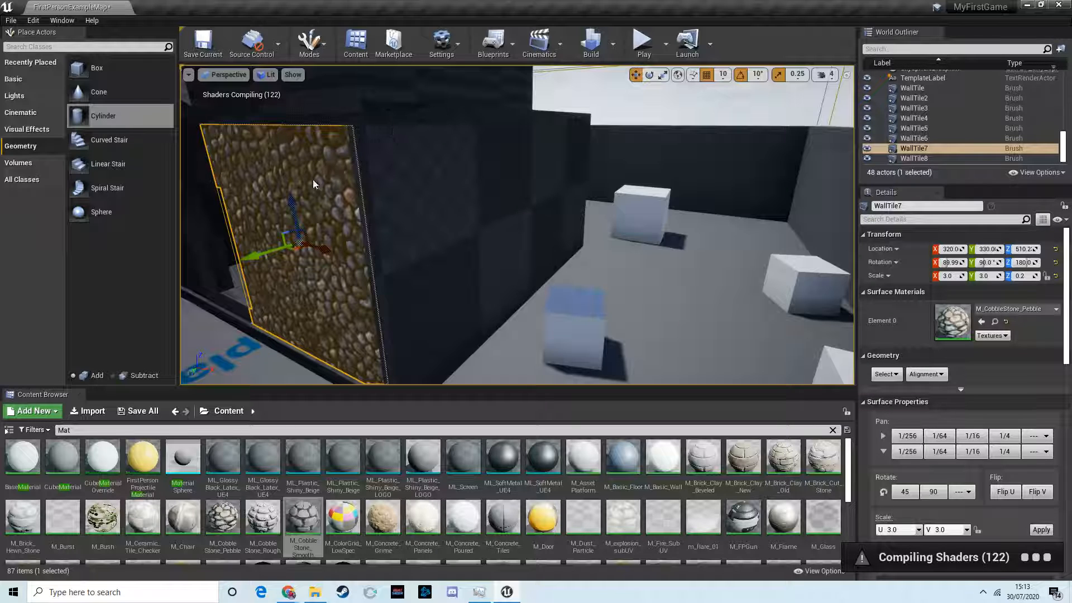
Select WallTile4's outer side face and apply a surface U scale of 15.0
right_click(268, 151)
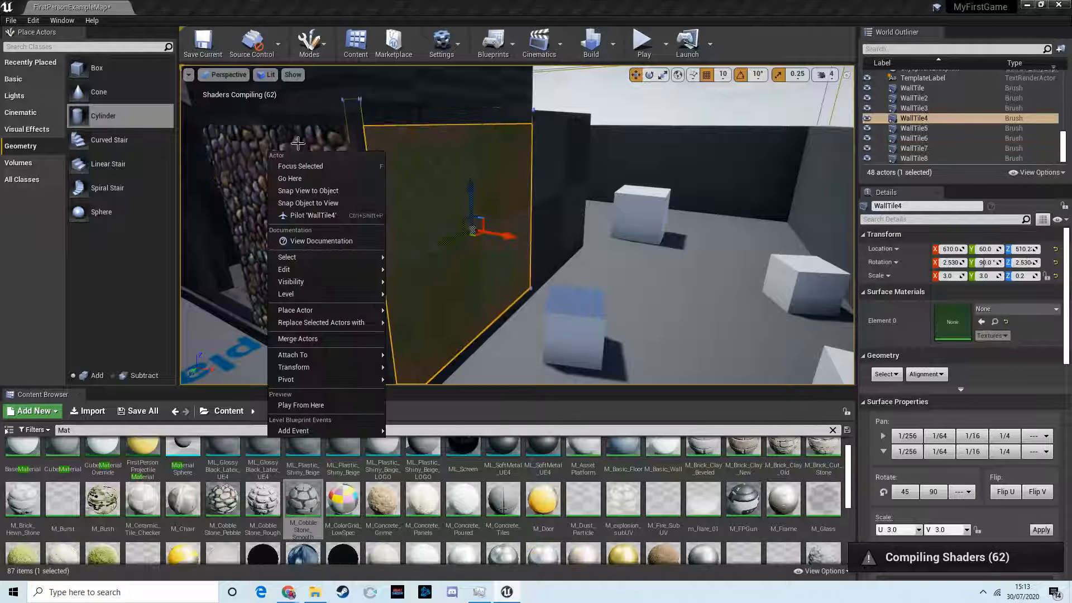
mouse_move(657, 242)
right_mouse_down()
mouse_move(679, 230)
mouse_move(572, 239)
mouse_move(625, 250)
mouse_move(646, 240)
right_mouse_up()
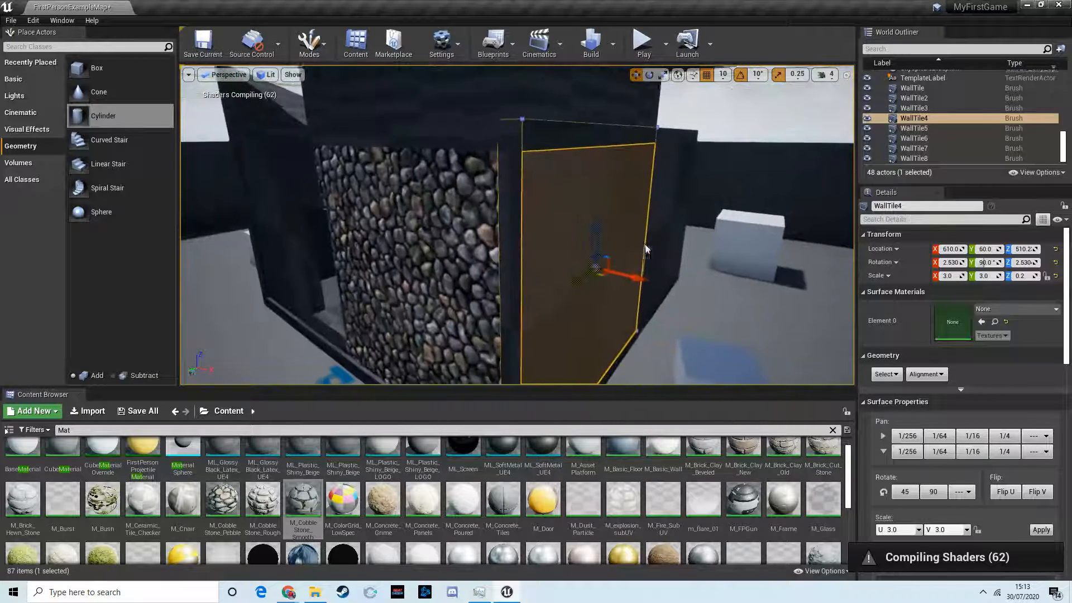
scroll(921, 503, "down", 1)
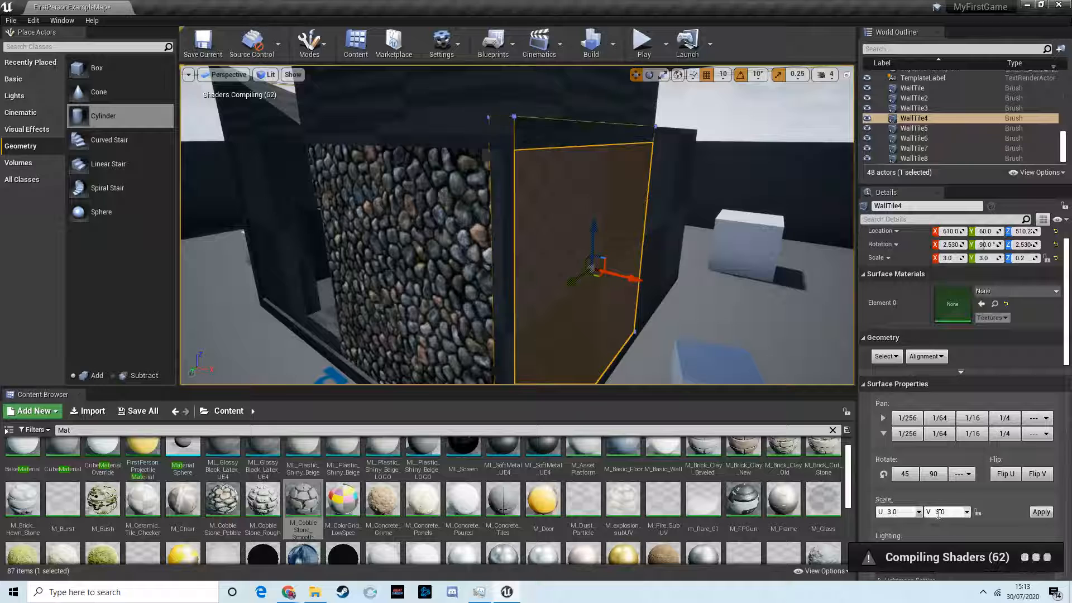
right_click_drag(672, 357, 639, 375)
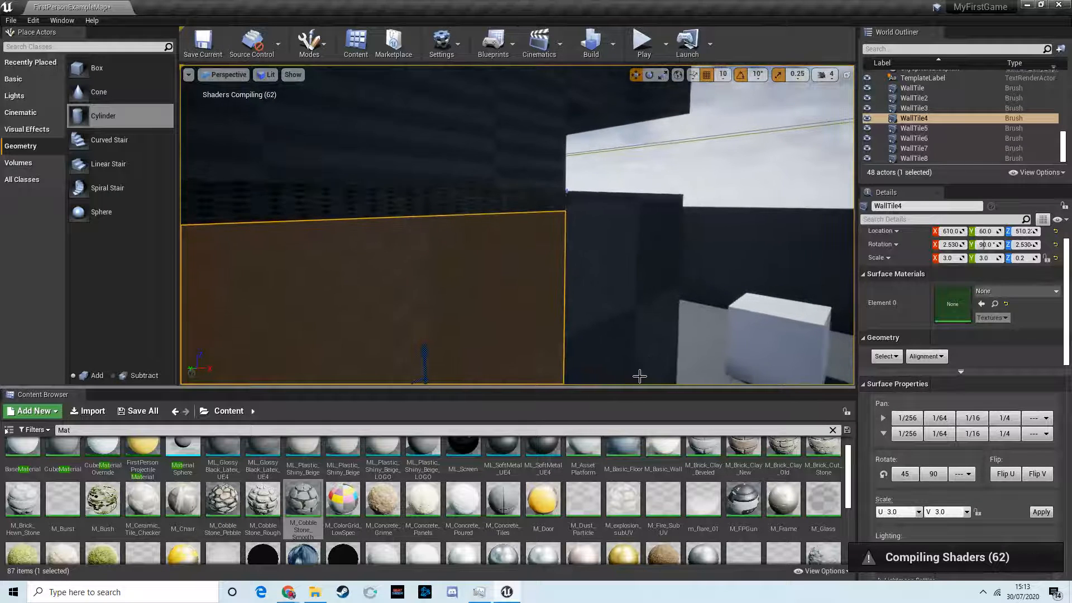
right_click_drag(517, 302, 488, 280)
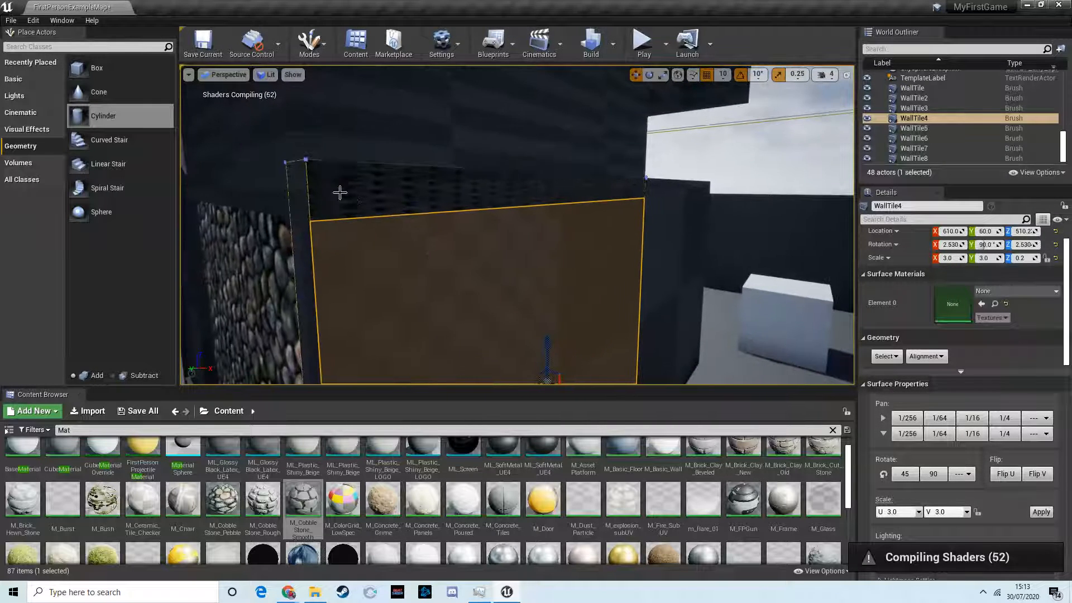
left_click(896, 511)
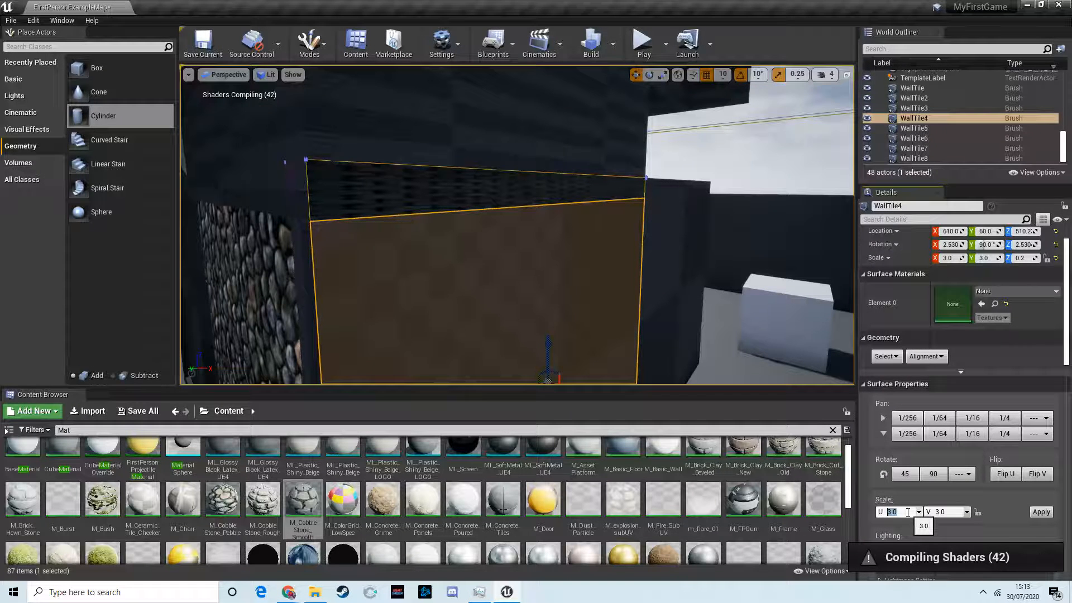
left_click(1040, 512)
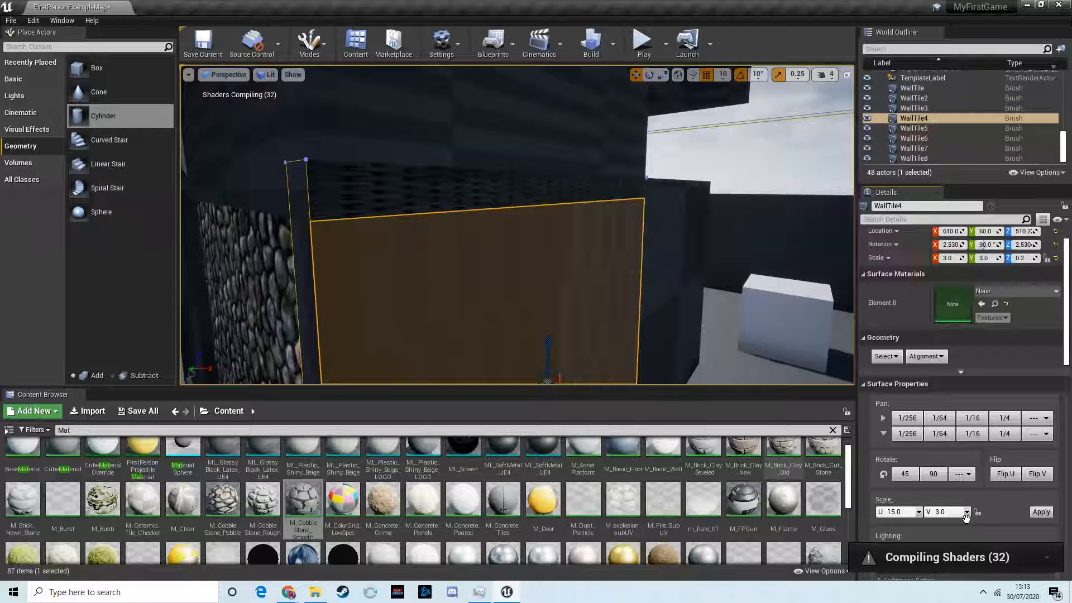
Select FloorTile6's thin side face and check its surface scale options and cobblestone texture
left_click(446, 190)
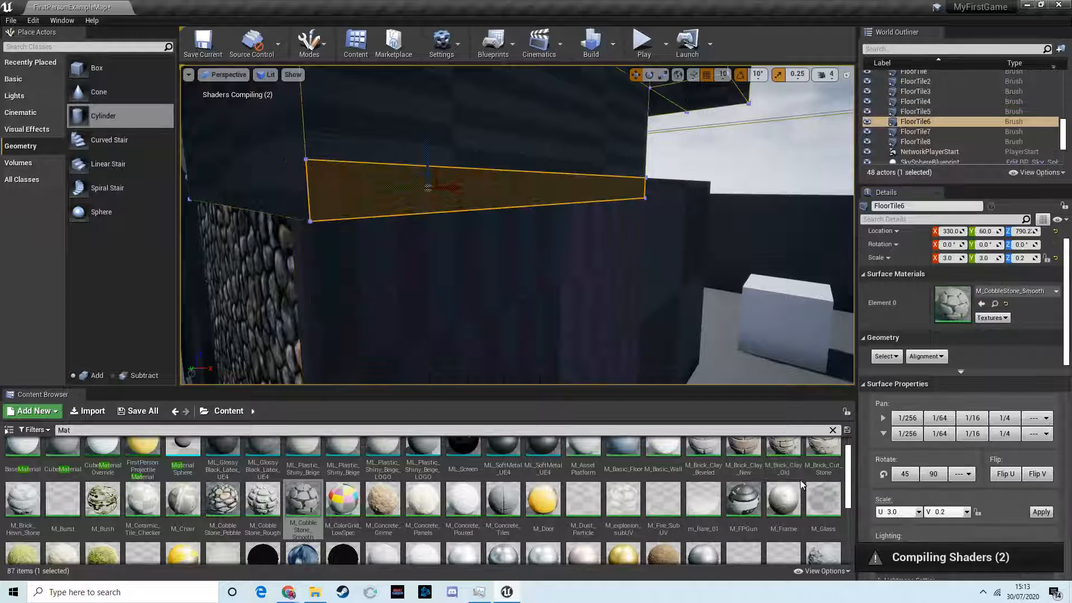
right_click_drag(449, 256, 435, 260)
left_click(943, 512)
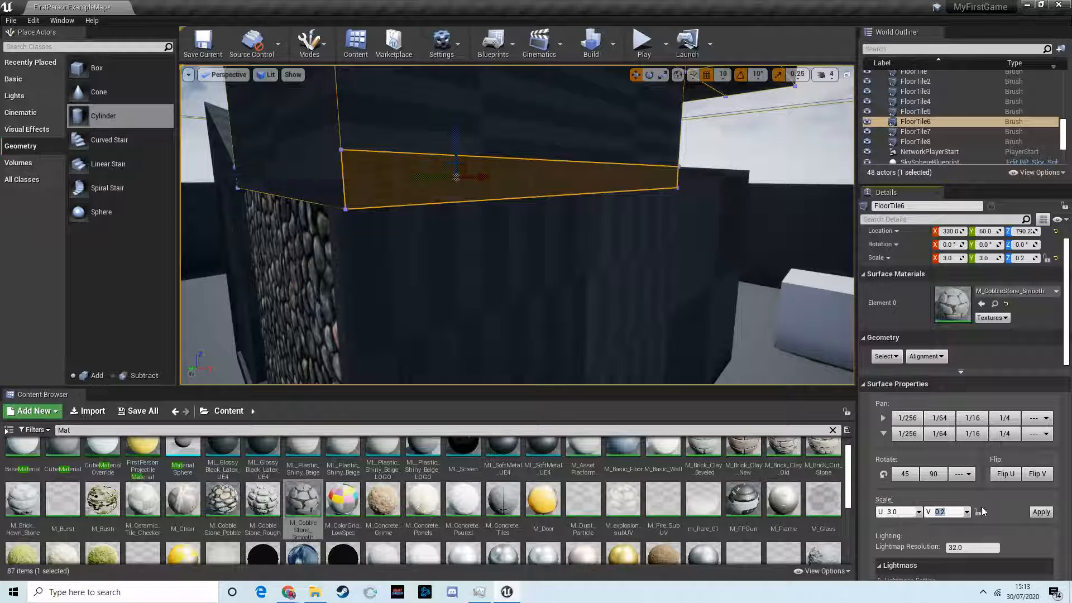
left_click(967, 512)
left_click(968, 512)
scroll(953, 524, "down", 2)
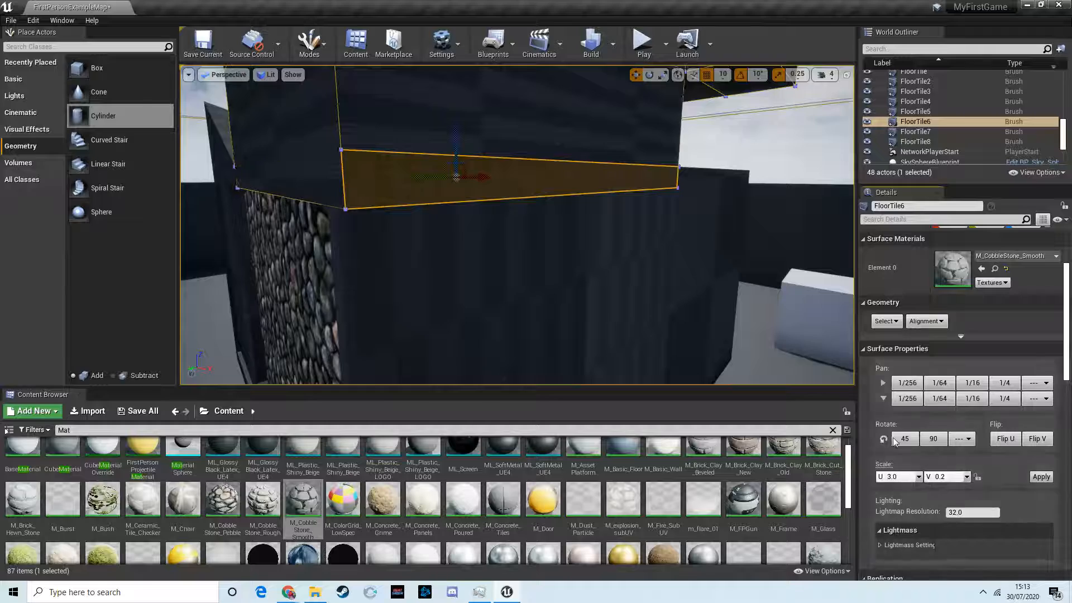
scroll(575, 257, "down", 6)
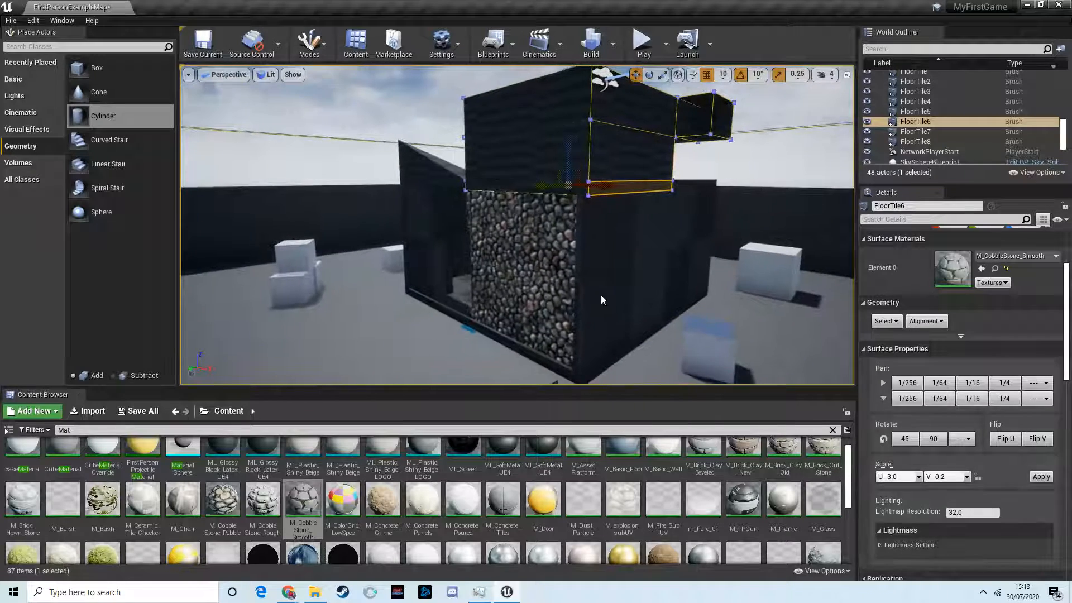
Apply the M_CobbleStone_Smooth material to the front wall containing the doorway
scroll(600, 290, "up", 5)
left_click(444, 230)
right_click_drag(443, 230, 506, 207)
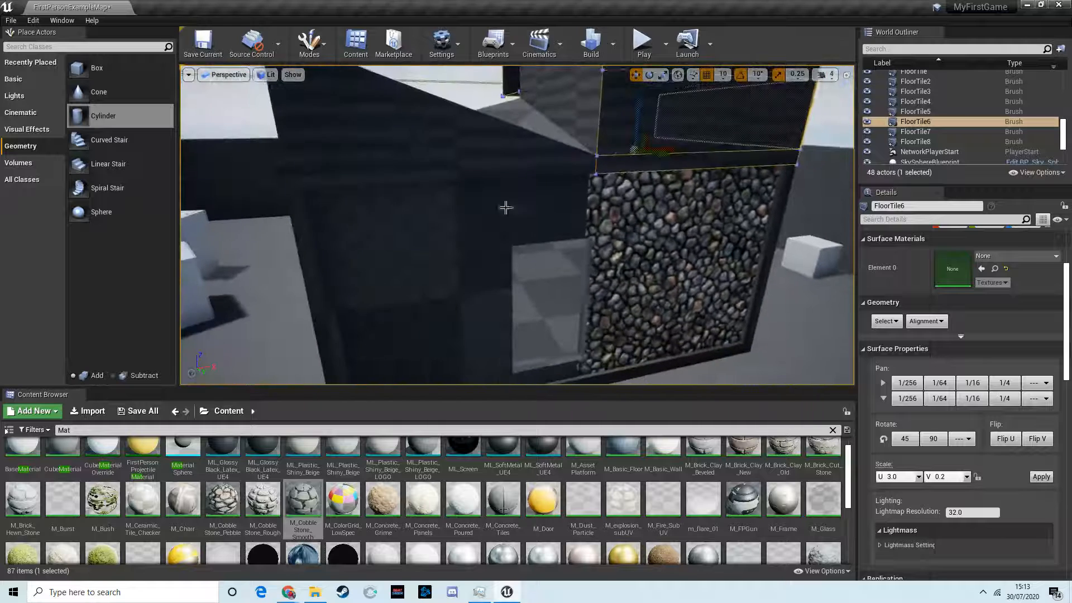
right_click_drag(441, 190, 429, 202)
scroll(429, 201, "down", 1)
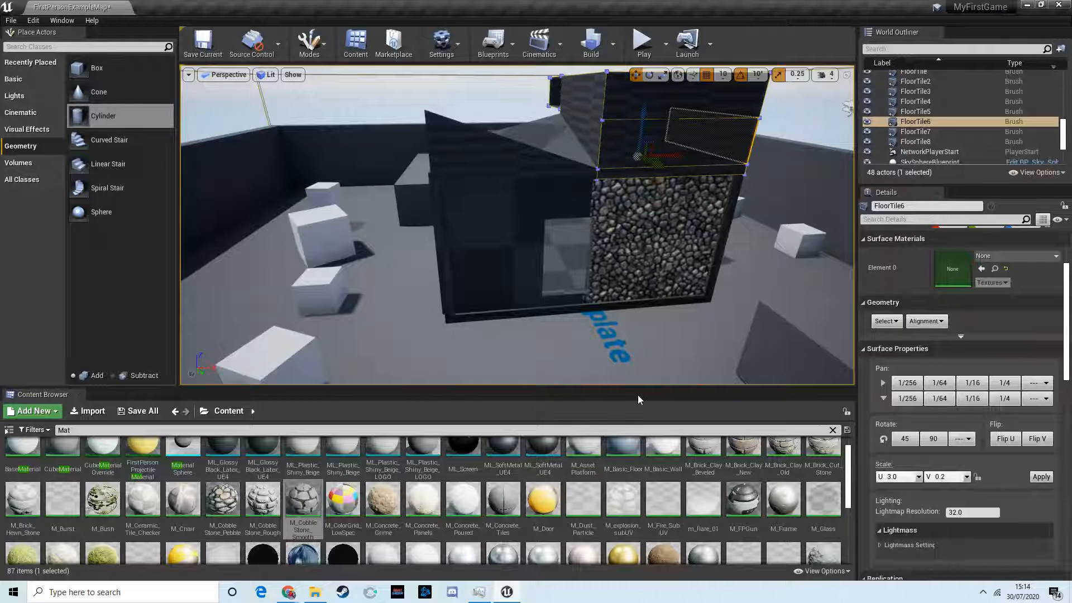
left_click_drag(303, 499, 492, 255)
scroll(509, 276, "up", 5)
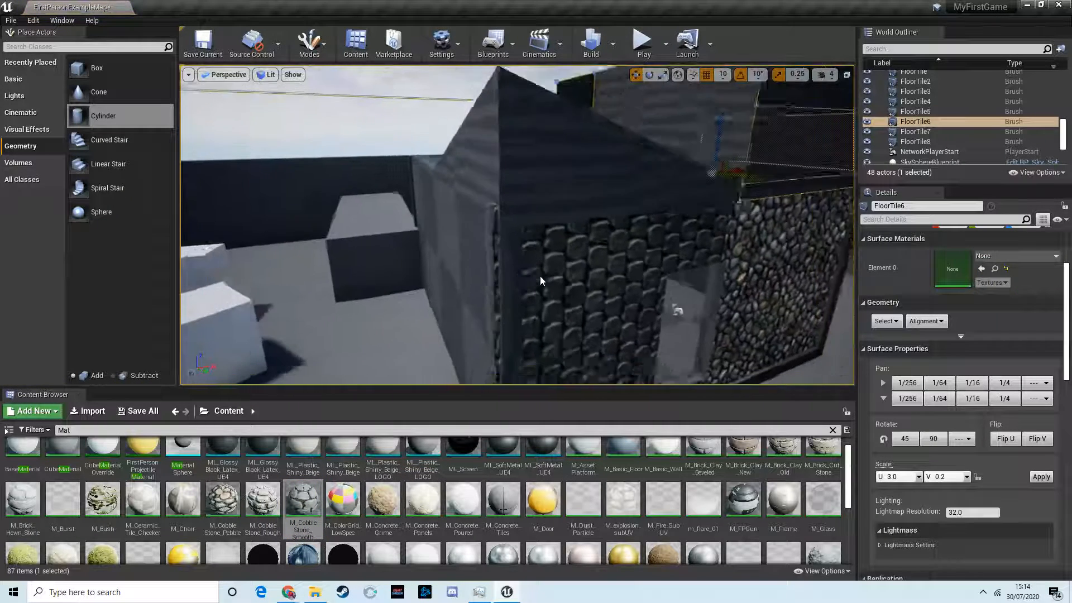
scroll(540, 275, "down", 6)
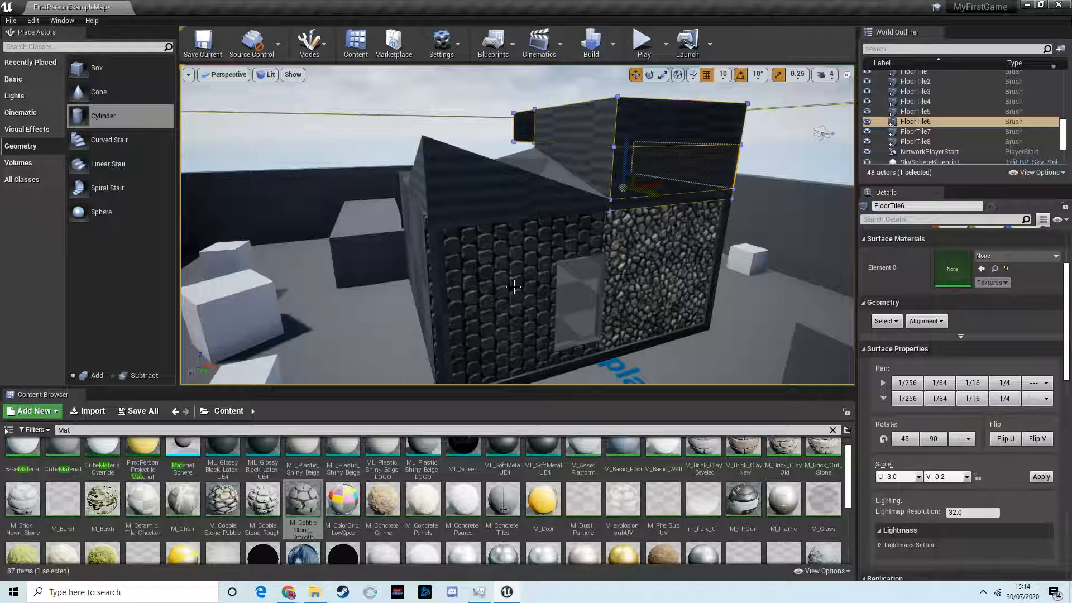
Apply the ML_Screen material to the front gable face of the sloped roof above the doorway wall
scroll(207, 470, "up", 1)
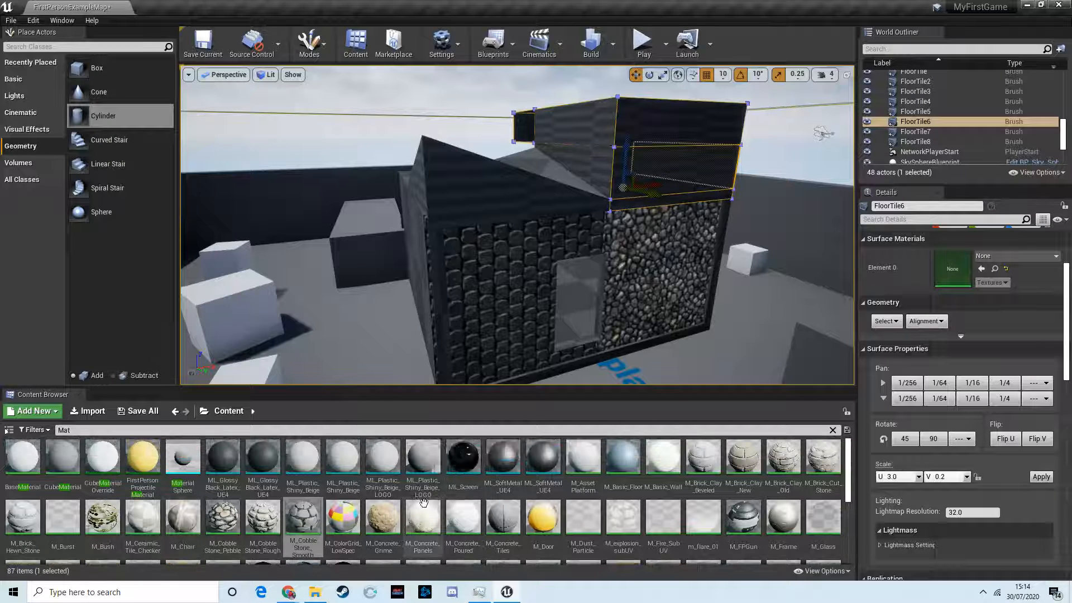
left_click_drag(463, 458, 495, 198)
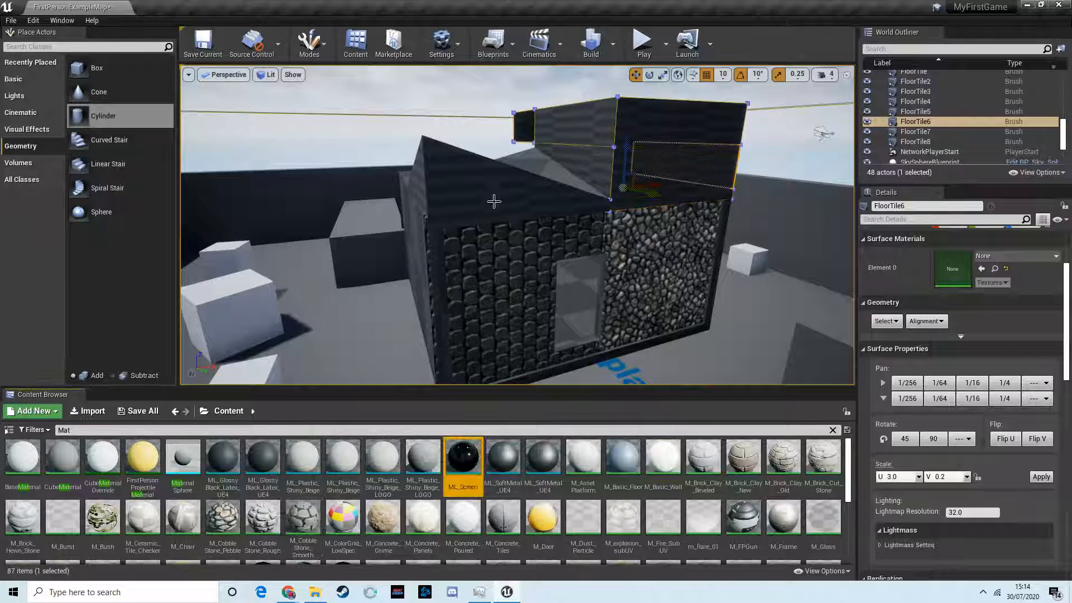
mouse_move(607, 337)
right_mouse_down()
mouse_move(606, 324)
mouse_move(579, 320)
mouse_move(577, 299)
mouse_move(662, 289)
mouse_move(735, 306)
mouse_move(534, 292)
mouse_move(731, 313)
right_mouse_up()
key("w")
key("s")
key("w")
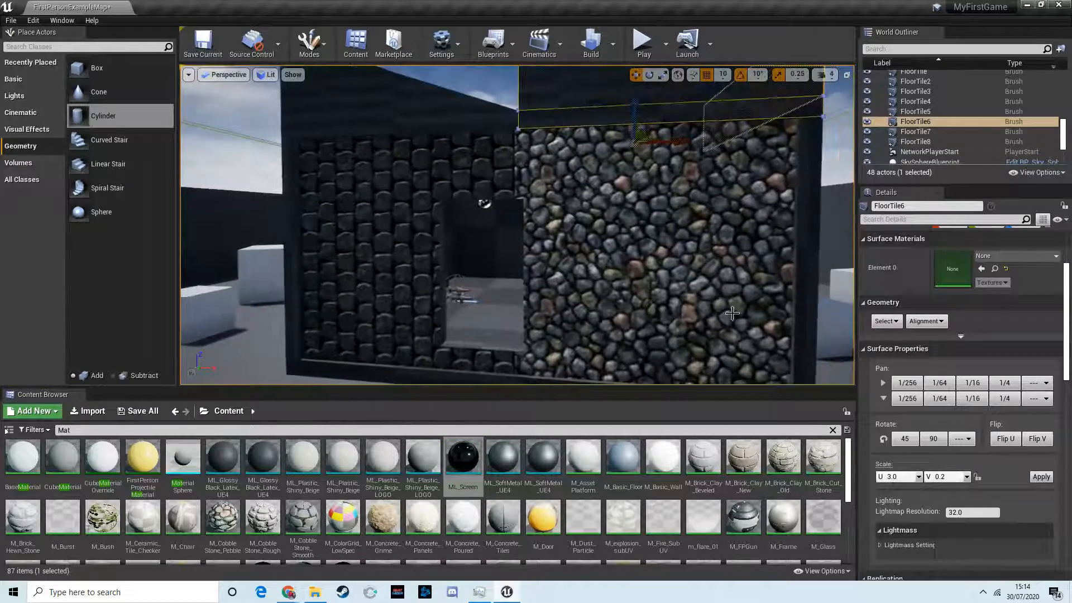
Show the Lights category of placeable actors with the doorway close in view
key("w")
right_click_drag(560, 277, 586, 280)
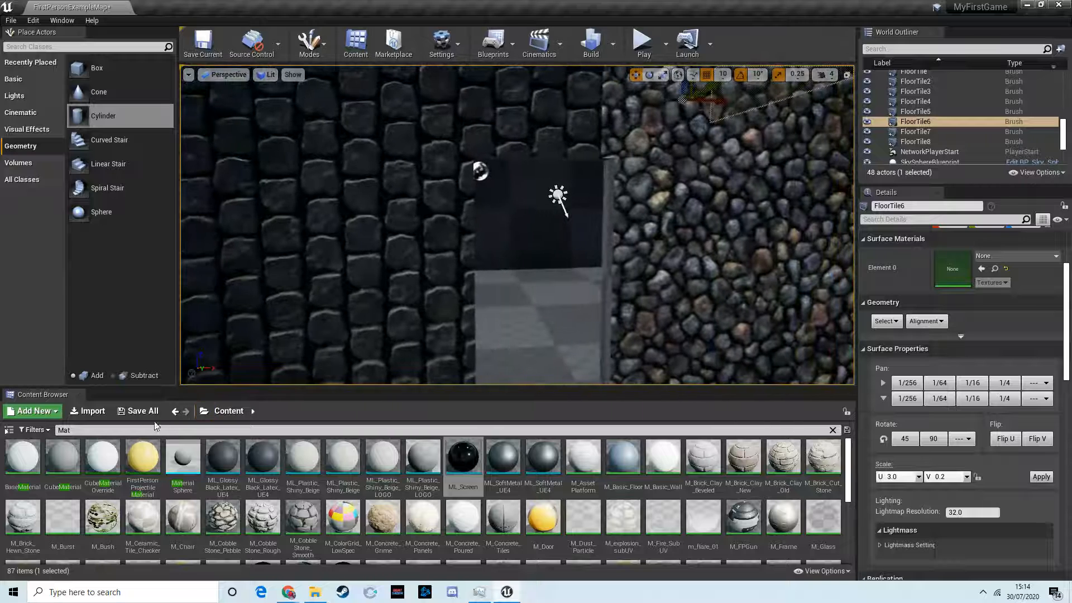
left_click(22, 97)
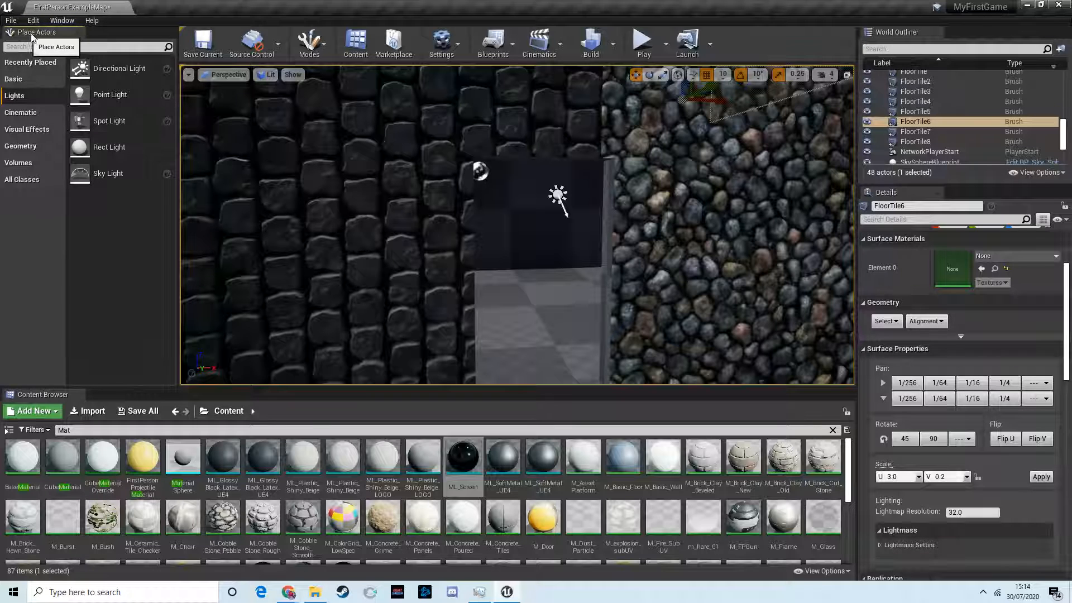
Place a Point Light on the floor inside the room and raise it slightly above the floor
left_click(308, 47)
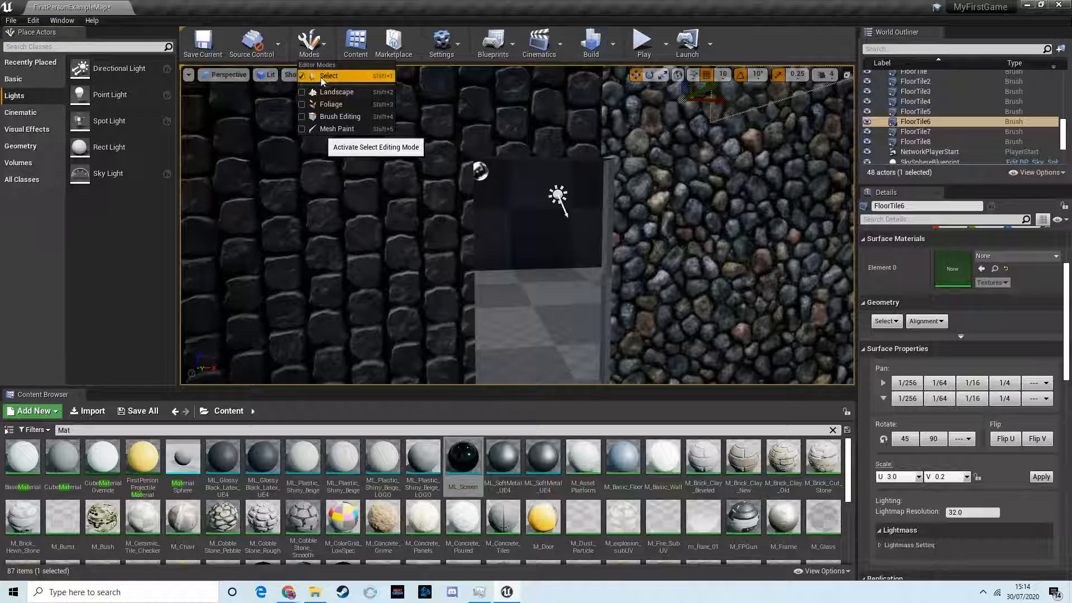
left_click(324, 76)
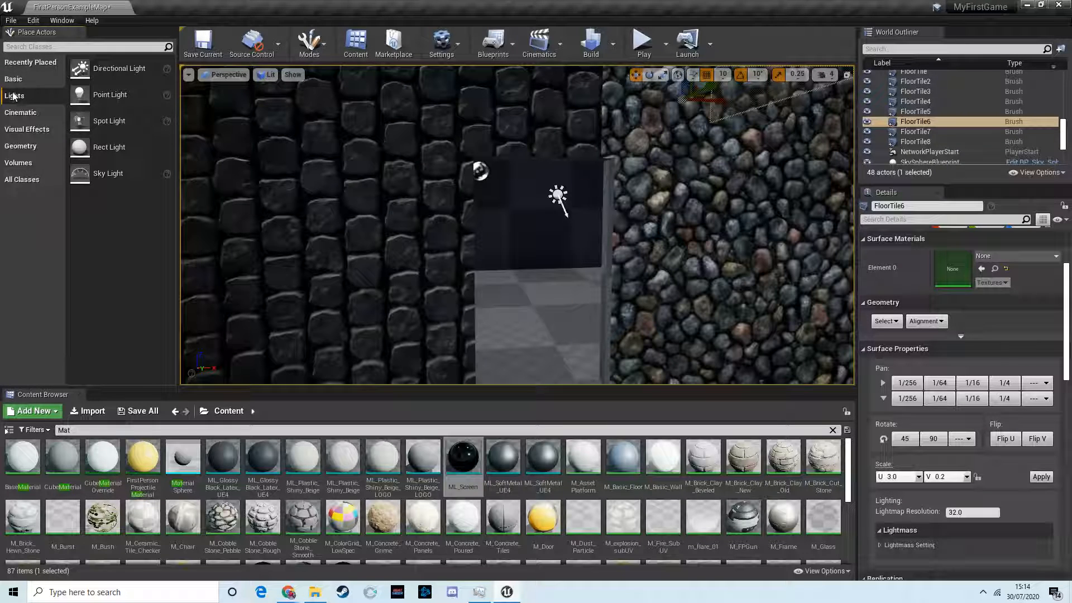
left_click_drag(106, 95, 533, 305)
key("w")
right_click_drag(534, 312, 357, 337)
key("a")
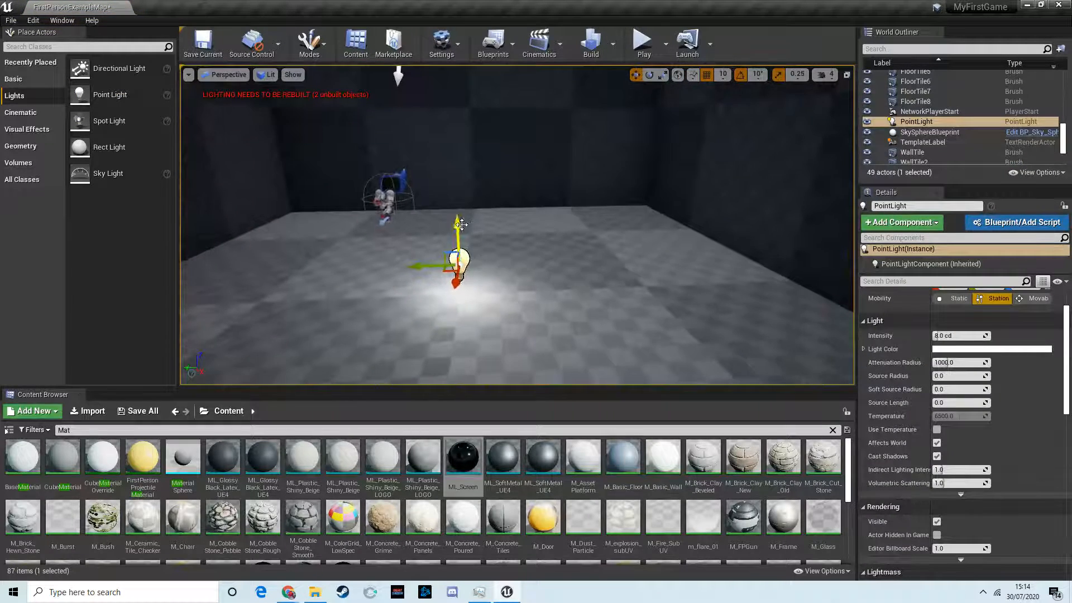
left_click_drag(459, 222, 458, 206)
Play-test the level to examine how the point light illuminates the room, and end the play session
key("a")
right_click_drag(485, 231, 621, 239)
left_click(643, 48)
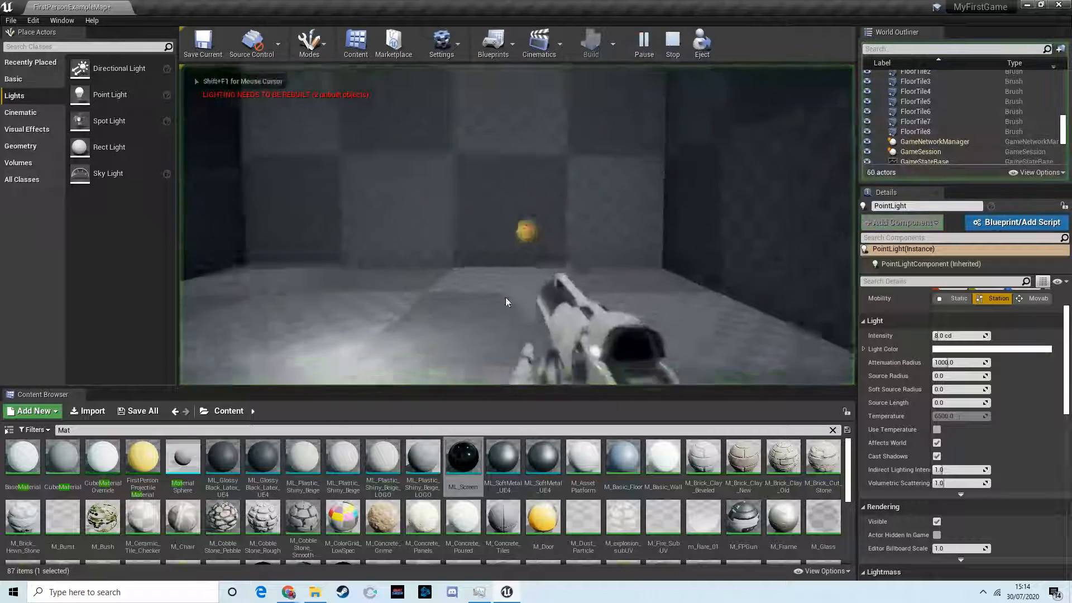
left_click(387, 341)
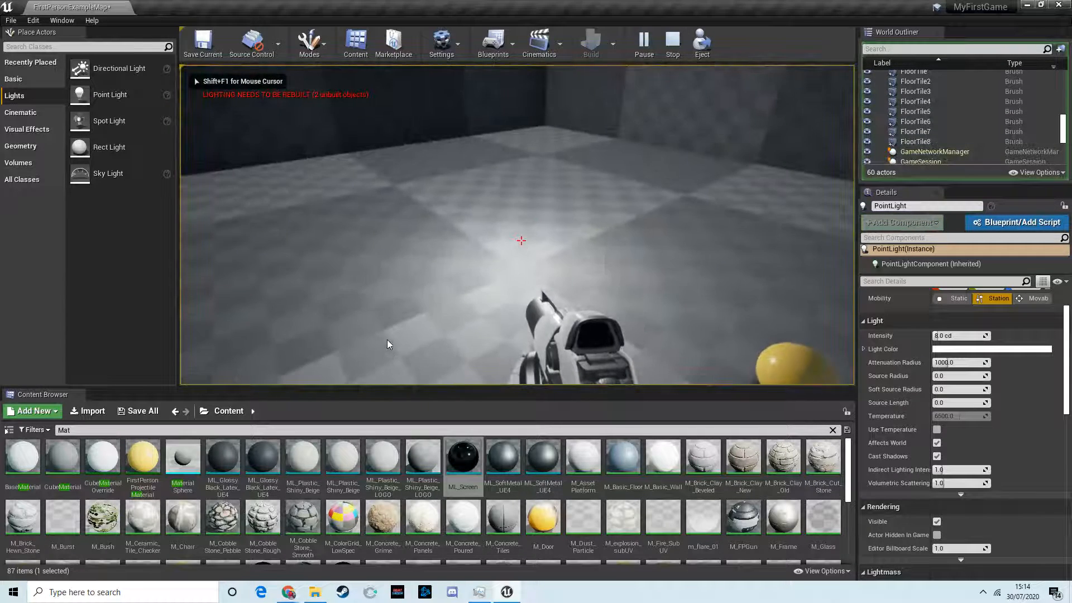
key("Escape")
Set the point light's intensity to about 78.87 cd
key("a")
mouse_move(590, 276)
right_mouse_down()
mouse_move(675, 255)
mouse_move(579, 260)
mouse_move(595, 256)
right_mouse_up()
key("s")
left_click(544, 223)
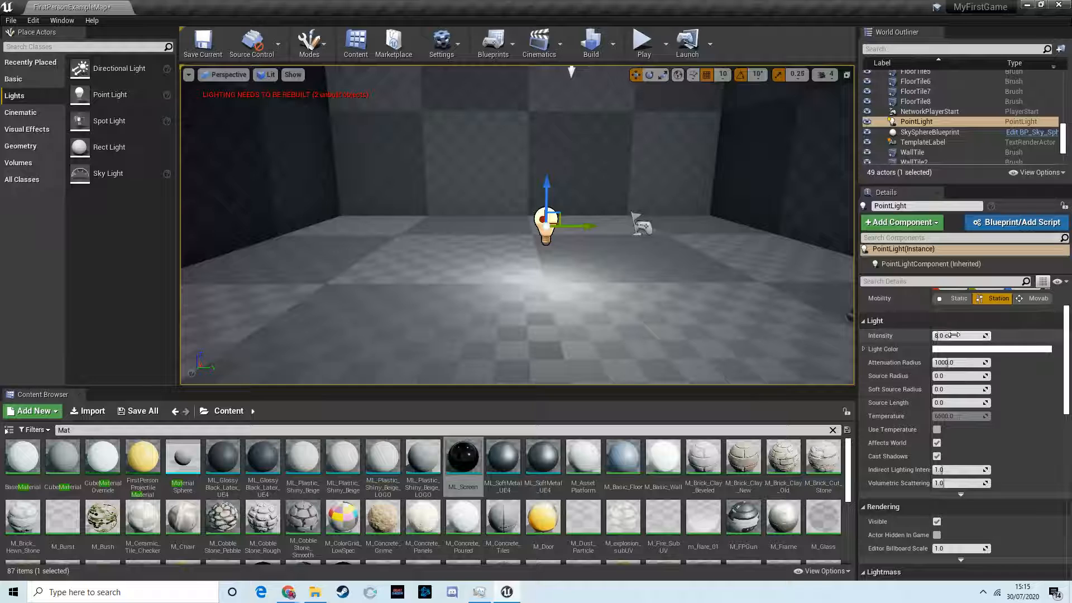
left_click_drag(939, 335, 974, 336)
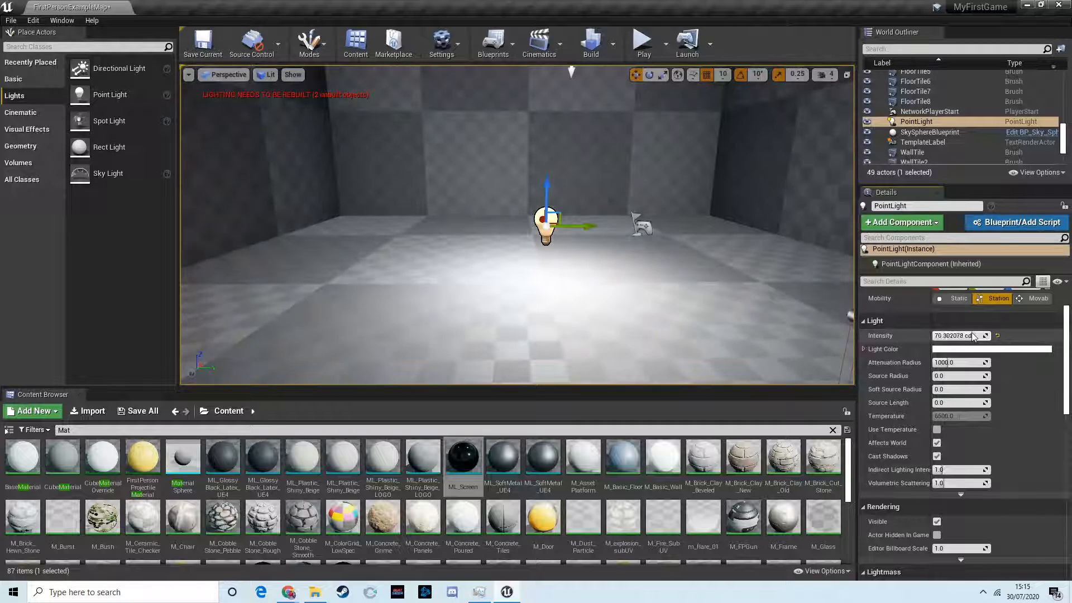
Set the point light's colour to a strong pink, about hex sRGB FE6ABC
left_click(944, 349)
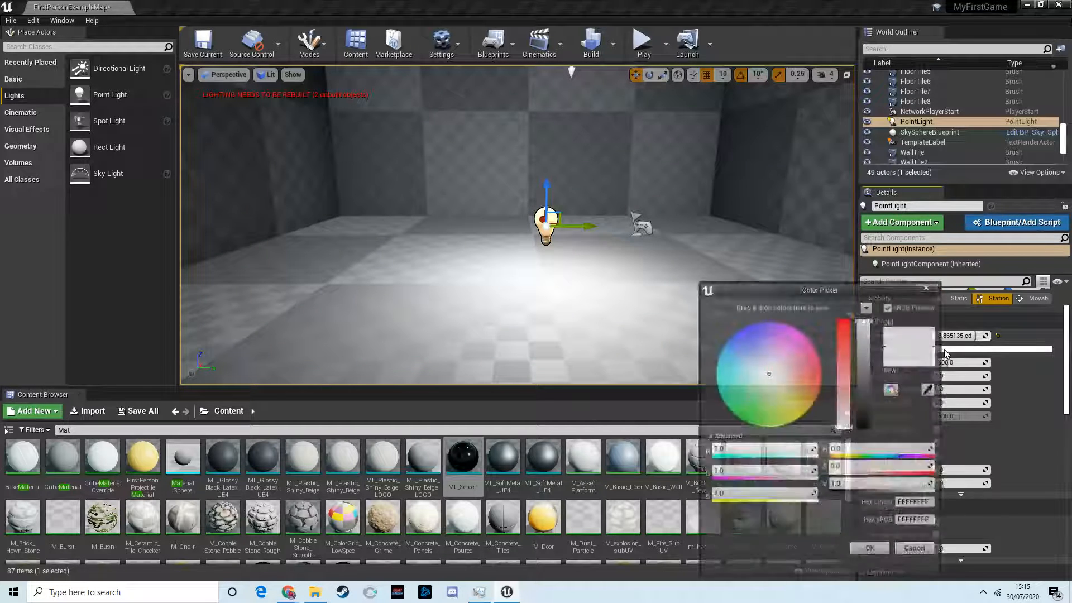
left_click_drag(773, 378, 799, 347)
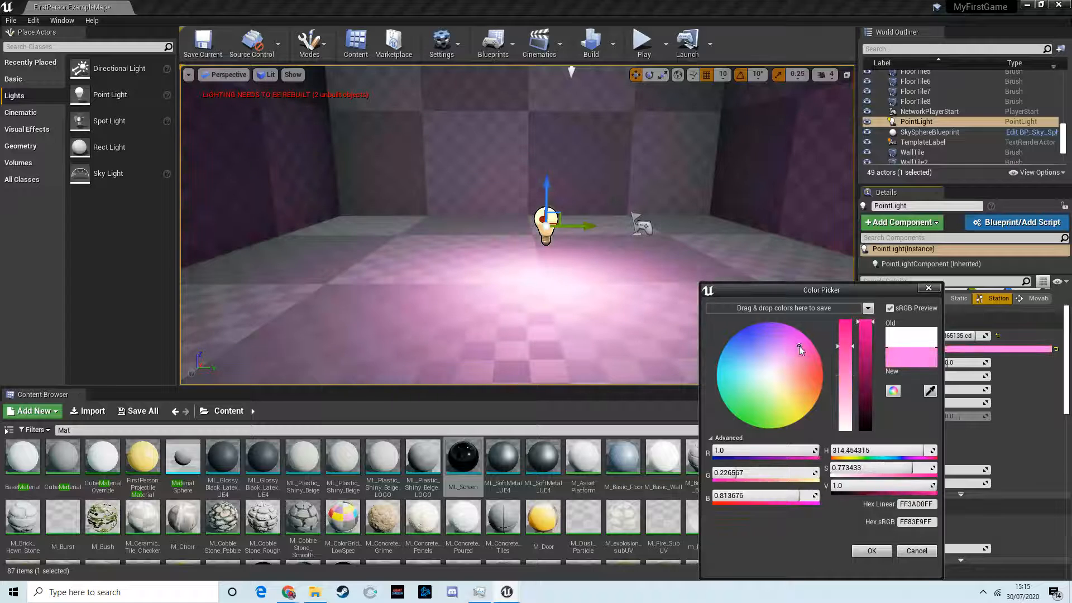
left_click_drag(875, 324, 874, 322)
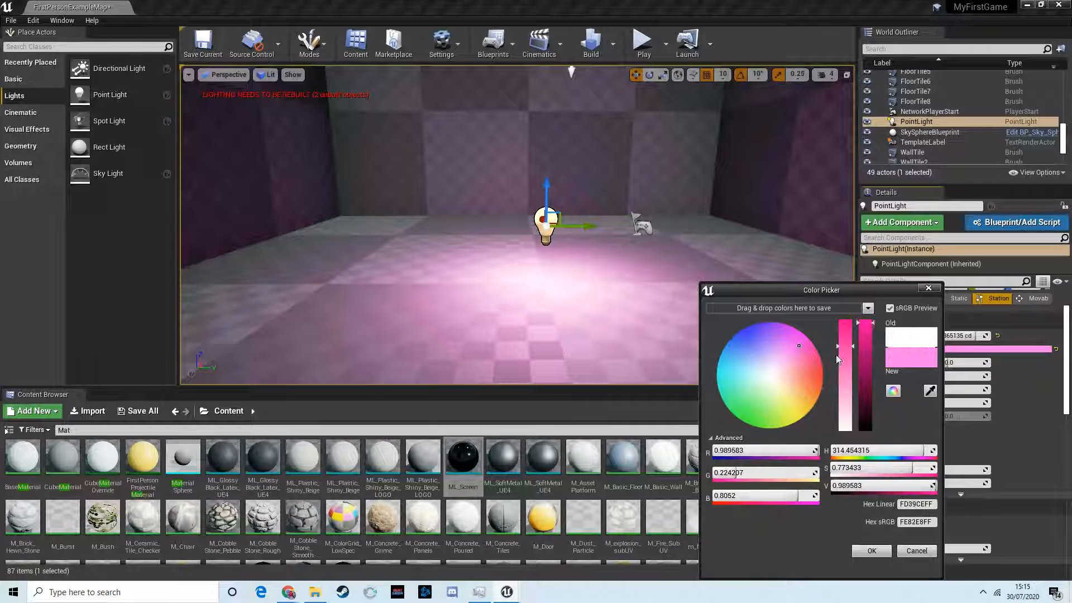
left_click_drag(799, 346, 812, 356)
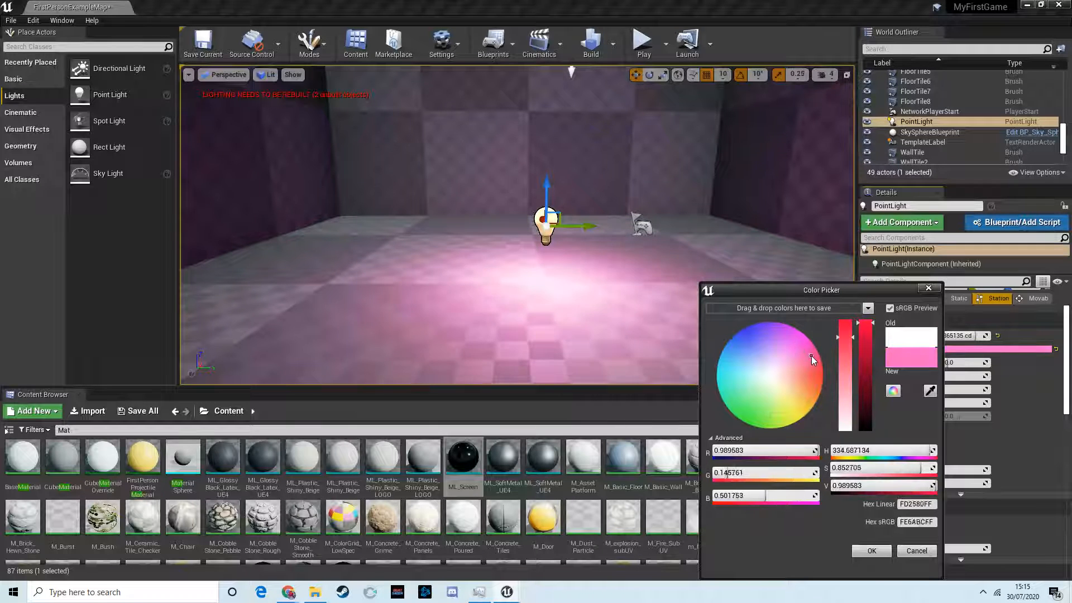
left_click(872, 552)
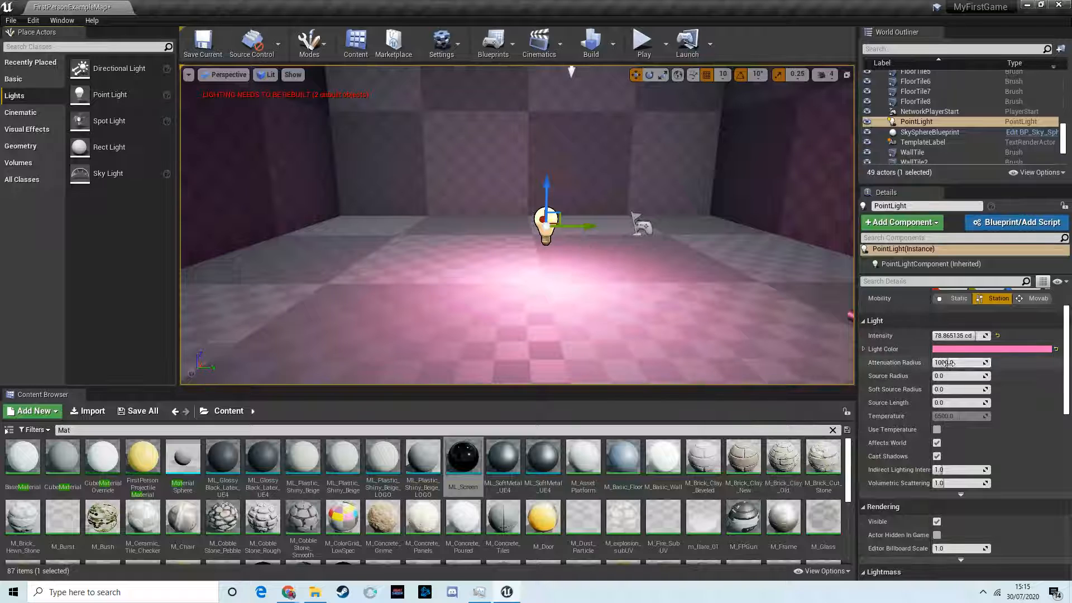
Reduce the point light's attenuation radius to about 881.7 while viewing its extent from outside the room
scroll(634, 251, "up", 5)
scroll(601, 254, "down", 10)
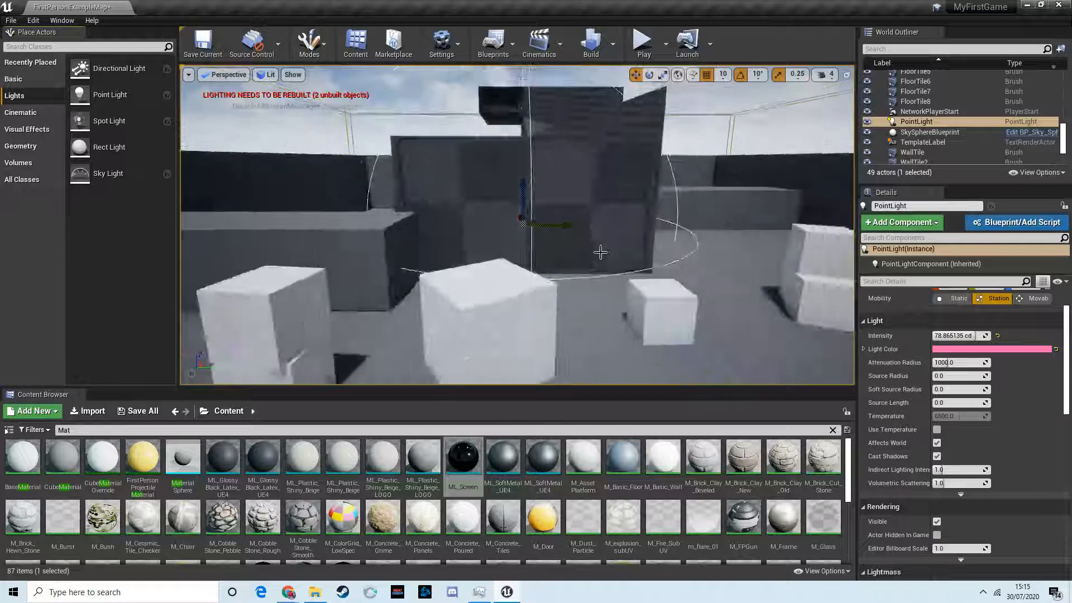
scroll(592, 123, "up", 7)
right_click_drag(591, 120, 606, 151)
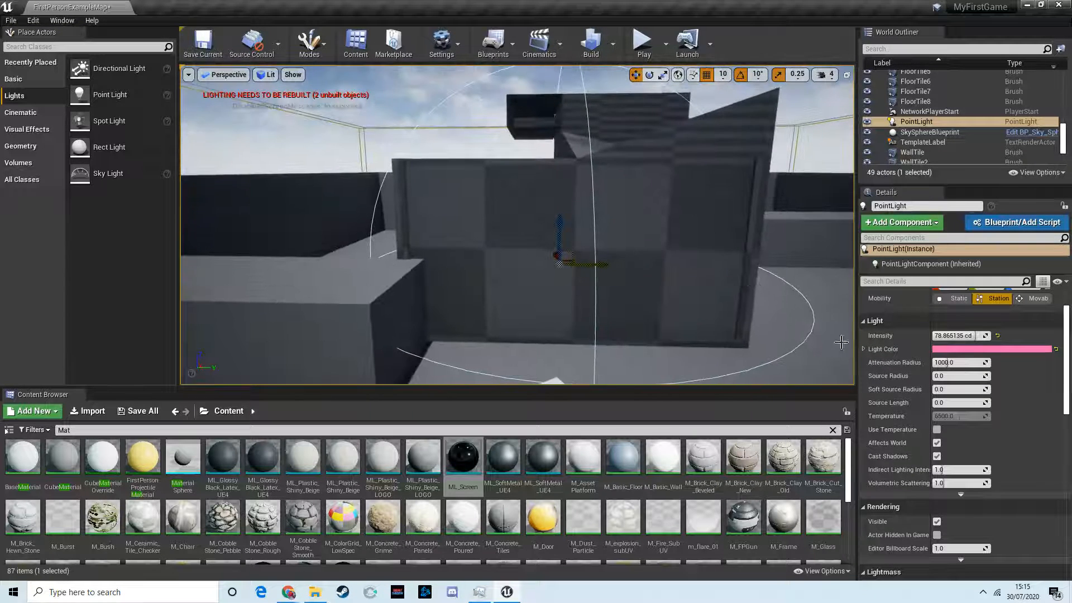
left_click_drag(952, 362, 948, 367)
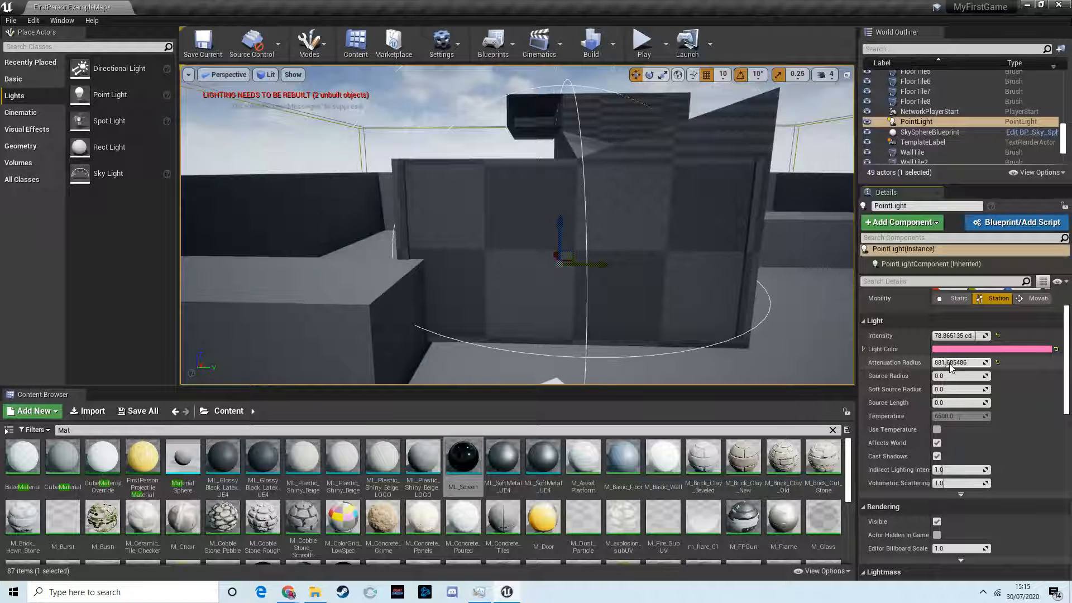
Examine the pink lighting inside the room from several sides and check the point light's remaining light settings
scroll(696, 312, "up", 5)
key("w")
right_click_drag(689, 316, 672, 302)
key("s")
key("w")
key("w")
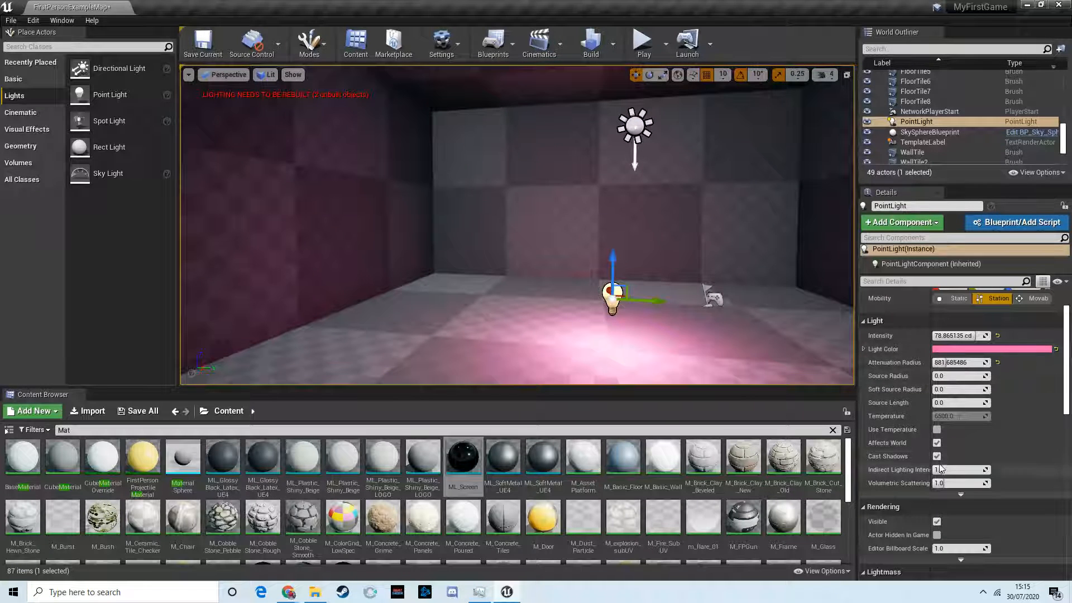
scroll(940, 418, "down", 2)
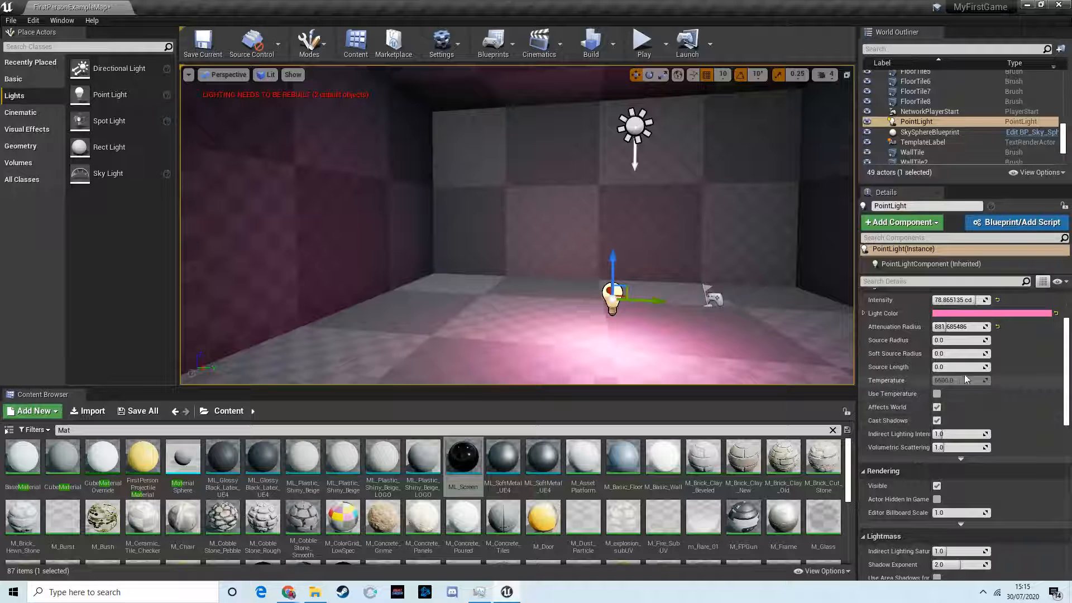
right_click_drag(662, 307, 700, 307)
key("w")
key("s")
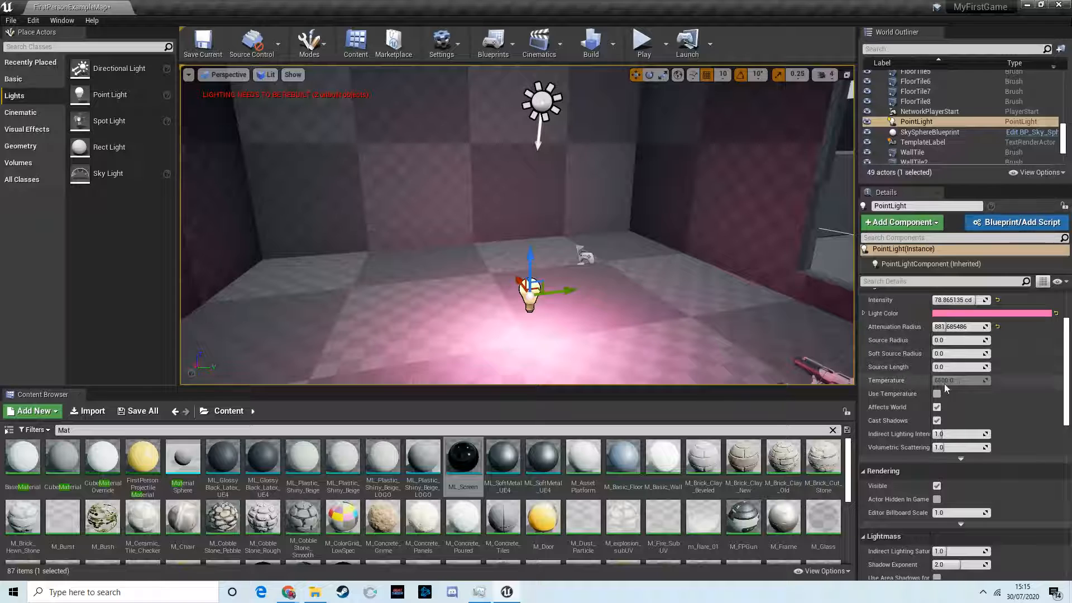
key("s")
right_click_drag(681, 313, 732, 306)
key("s")
key("w")
key("s")
right_click_drag(584, 268, 635, 266)
key("w")
key("s")
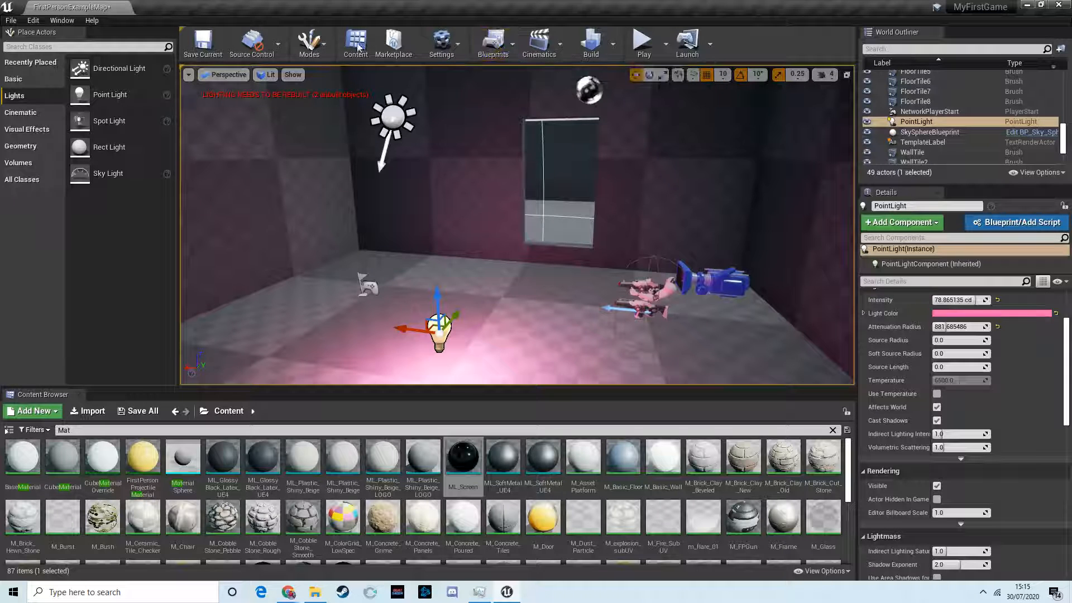
Open the Level Blueprint for the current map
left_click(513, 44)
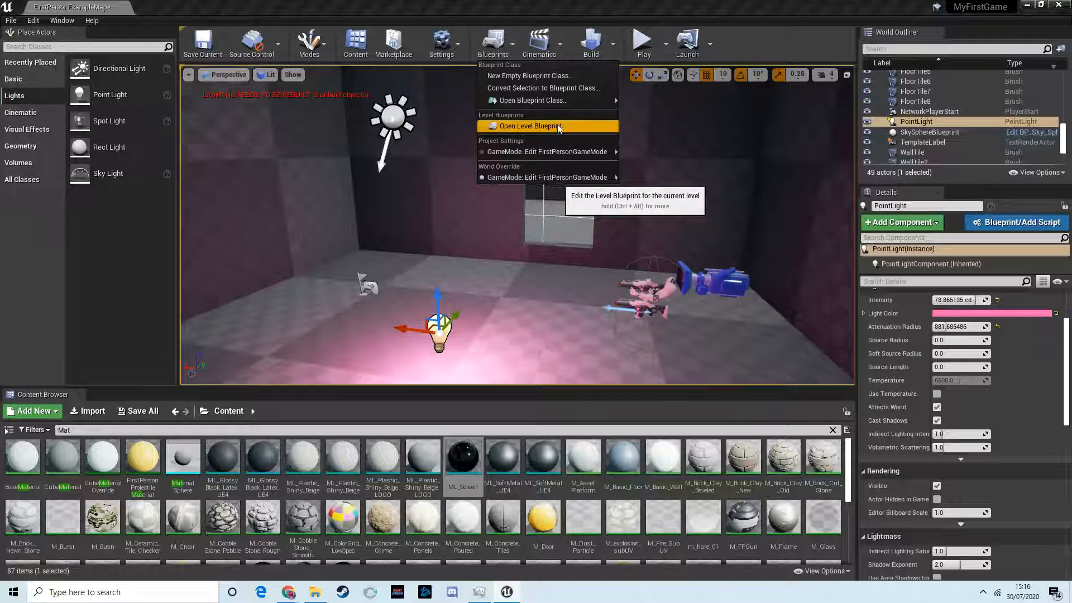
left_click(533, 128)
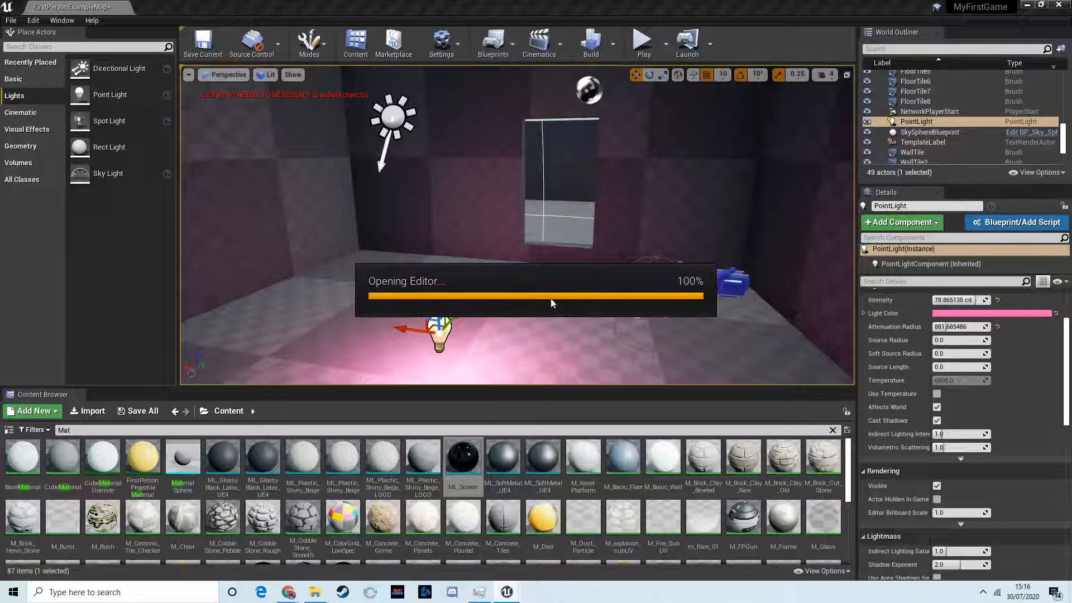
left_click(507, 55)
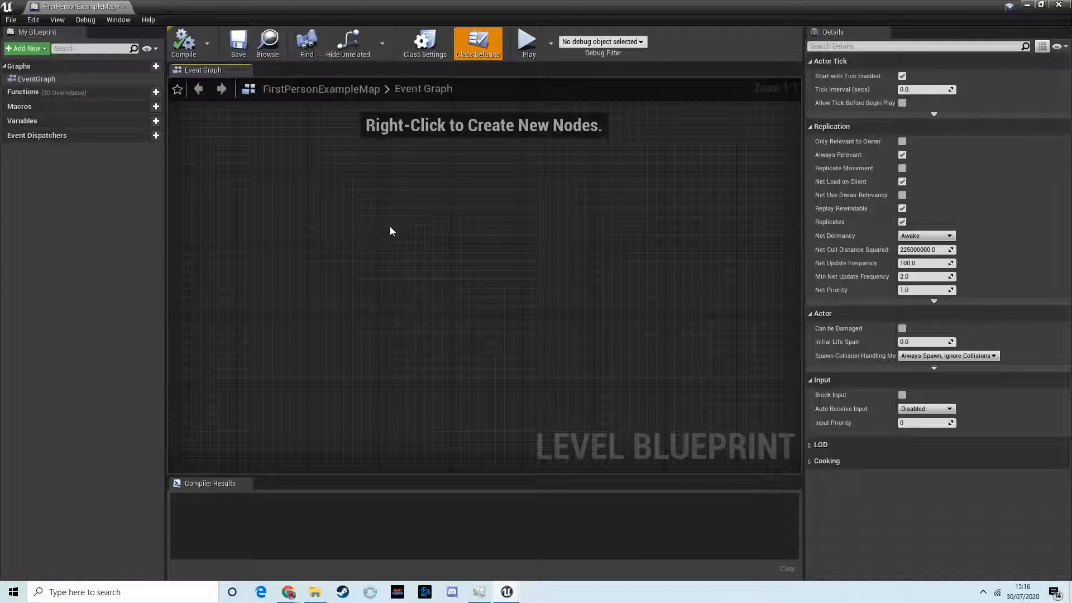
Raise the point light slightly in the level and keep it selected for use in the Level Blueprint's maximized event graph
left_click_drag(476, 7, 747, 67)
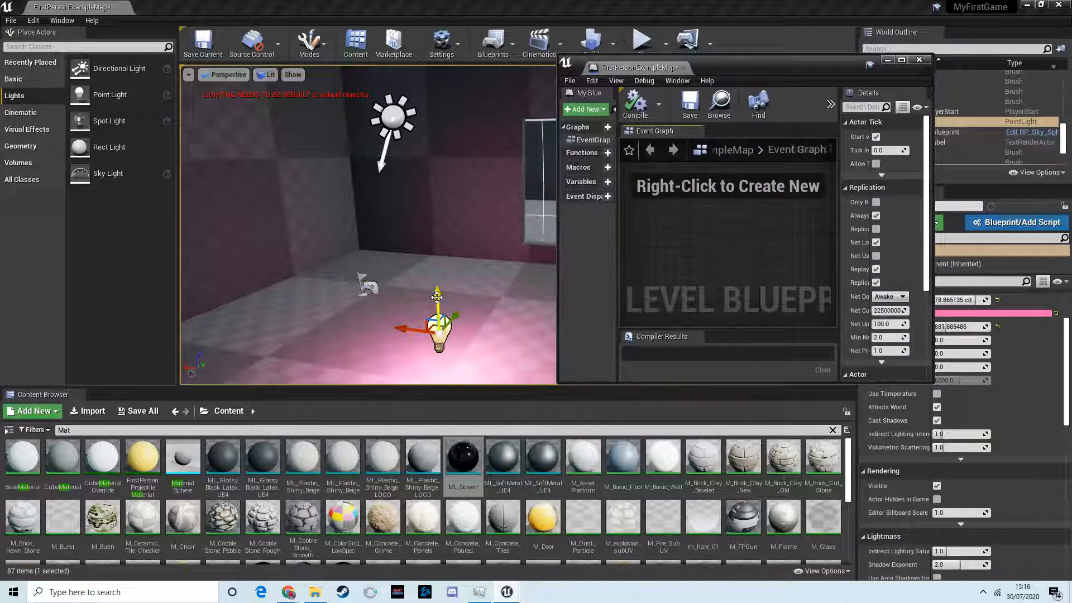
left_click_drag(436, 296, 436, 288)
left_click_drag(770, 67, 619, 134)
left_click(440, 321)
left_click(901, 118)
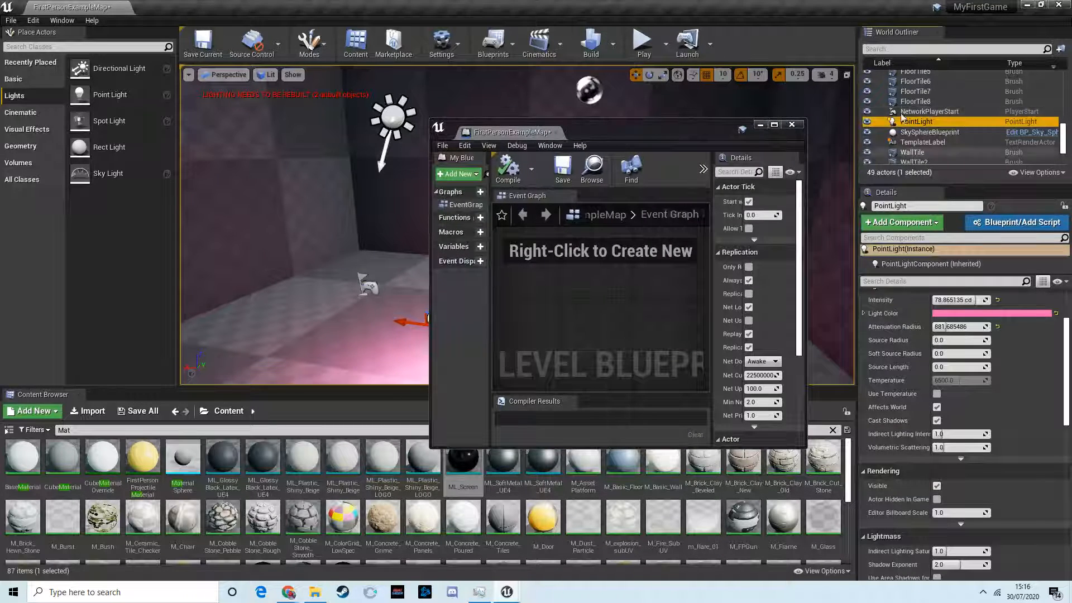
left_click_drag(660, 131, 682, 116)
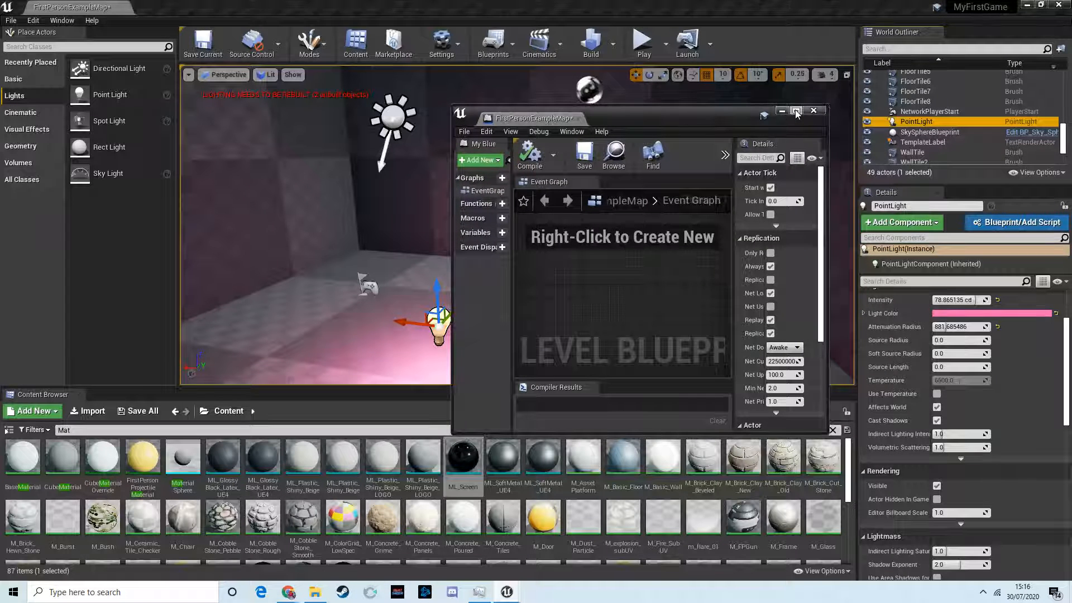
left_click(797, 111)
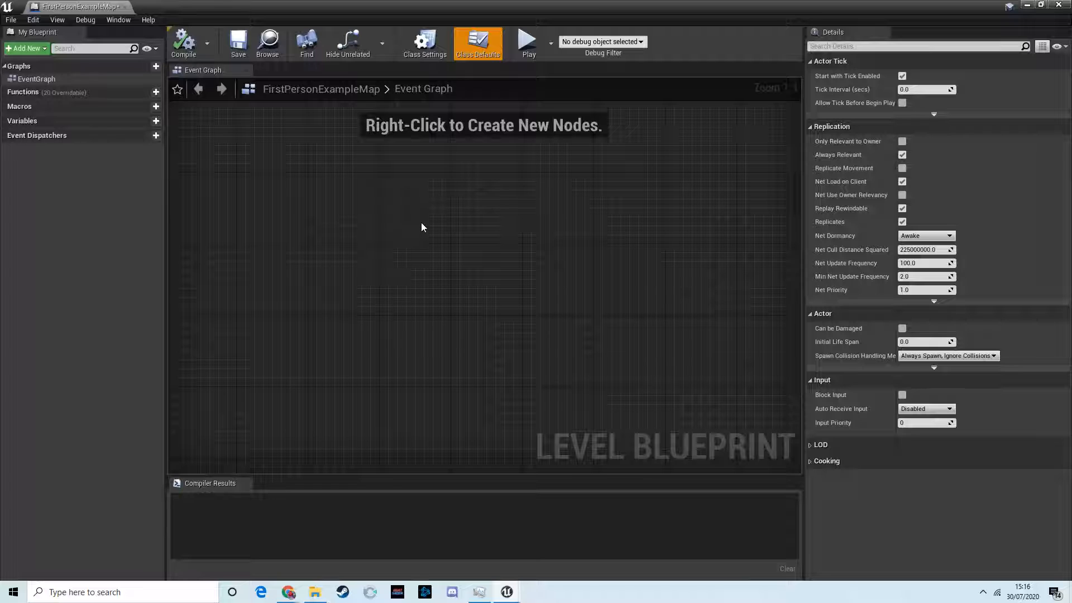
Create a reference node to the selected PointLight in the event graph and position it left of the graph's centre
right_click(420, 216)
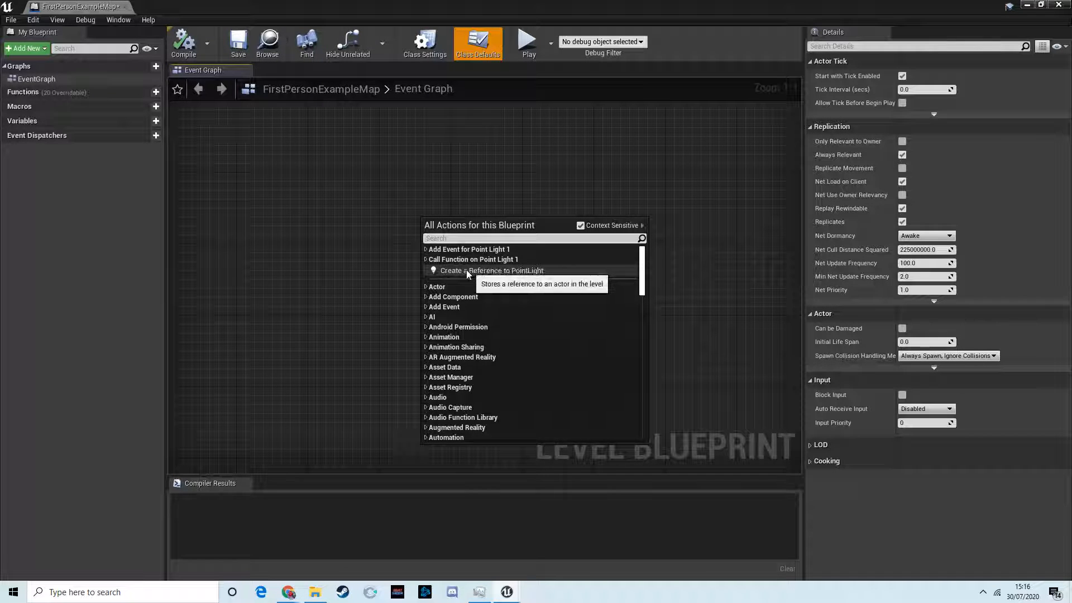
left_click(509, 270)
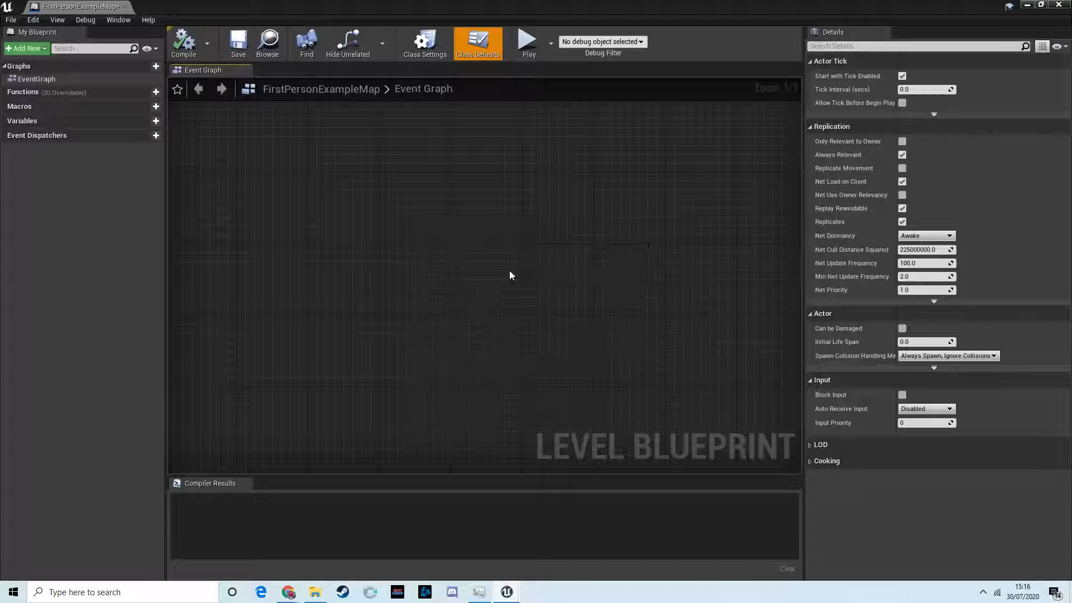
left_click_drag(481, 220, 389, 278)
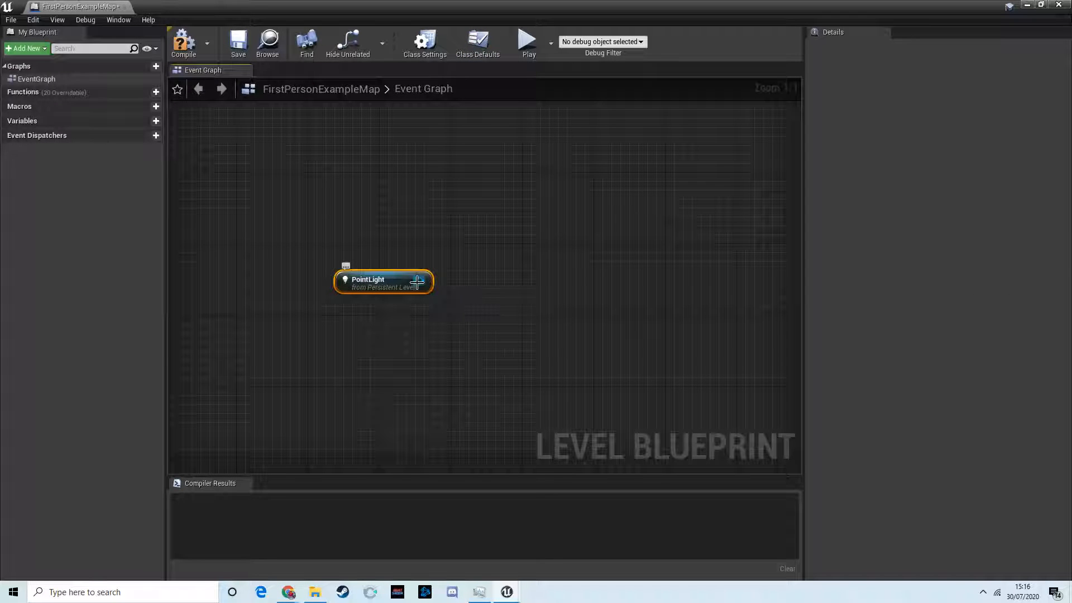
left_click_drag(418, 281, 465, 276)
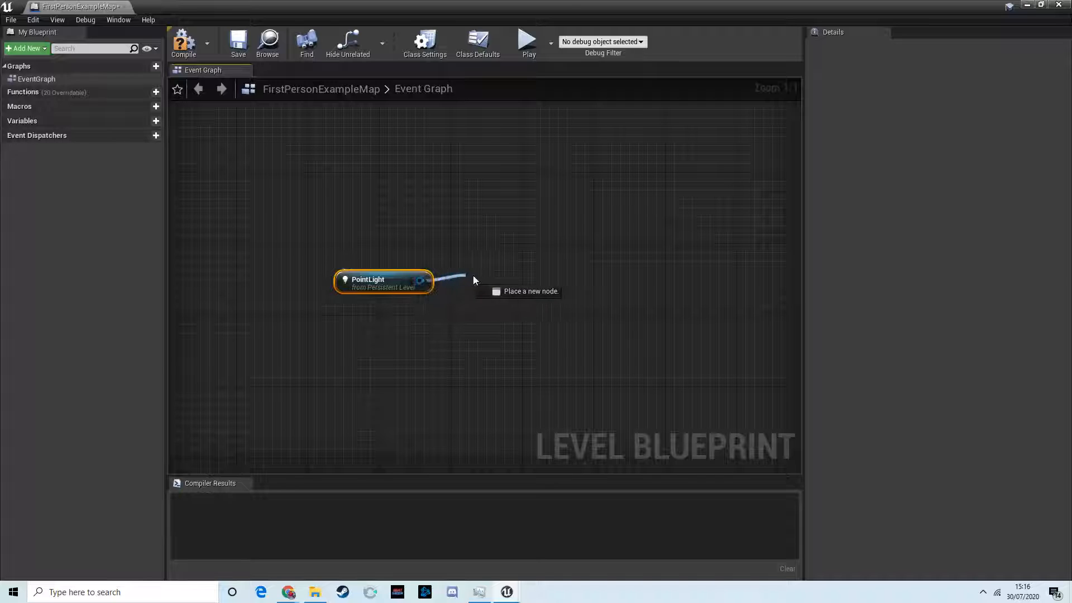
left_click_drag(531, 270, 531, 269)
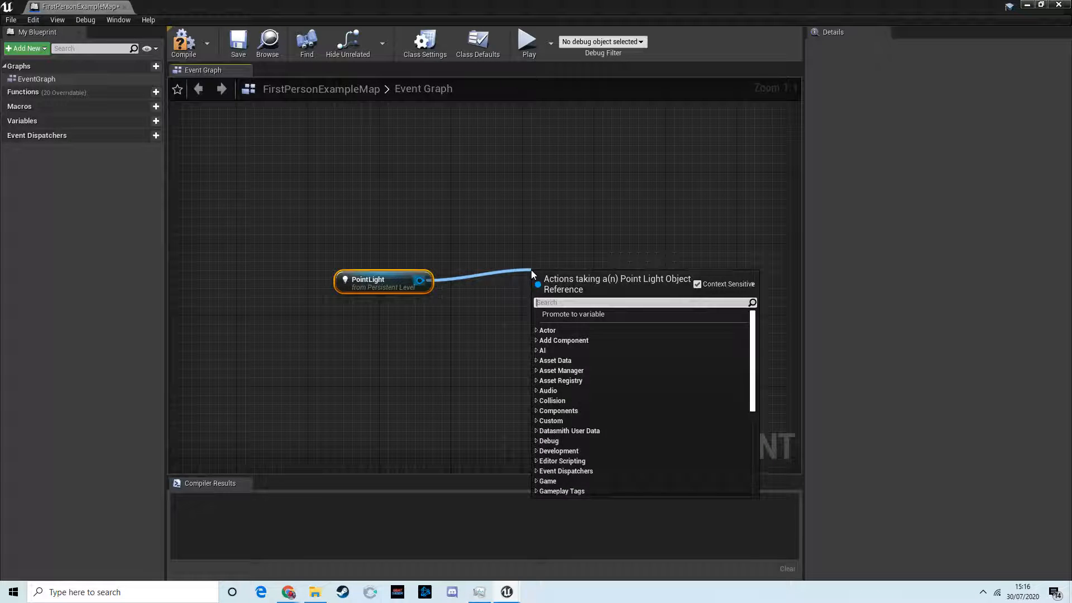
left_click(489, 248)
Add a Toggle Visibility (PointLightComponent) node wired from the PointLight reference and place it to the right of that reference
left_click_drag(391, 279, 391, 288)
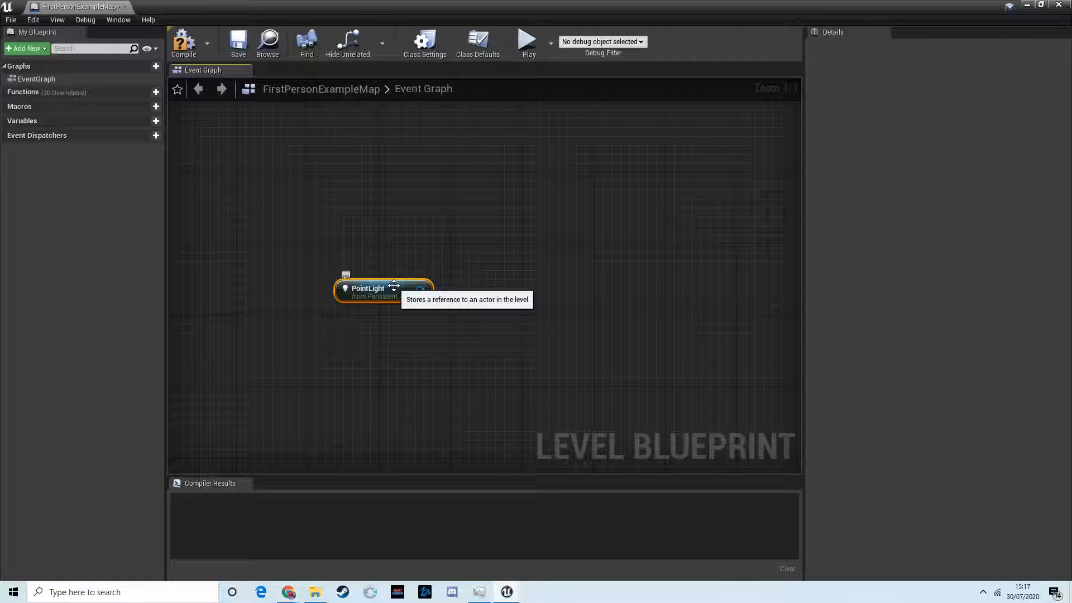
left_click_drag(396, 288, 511, 277)
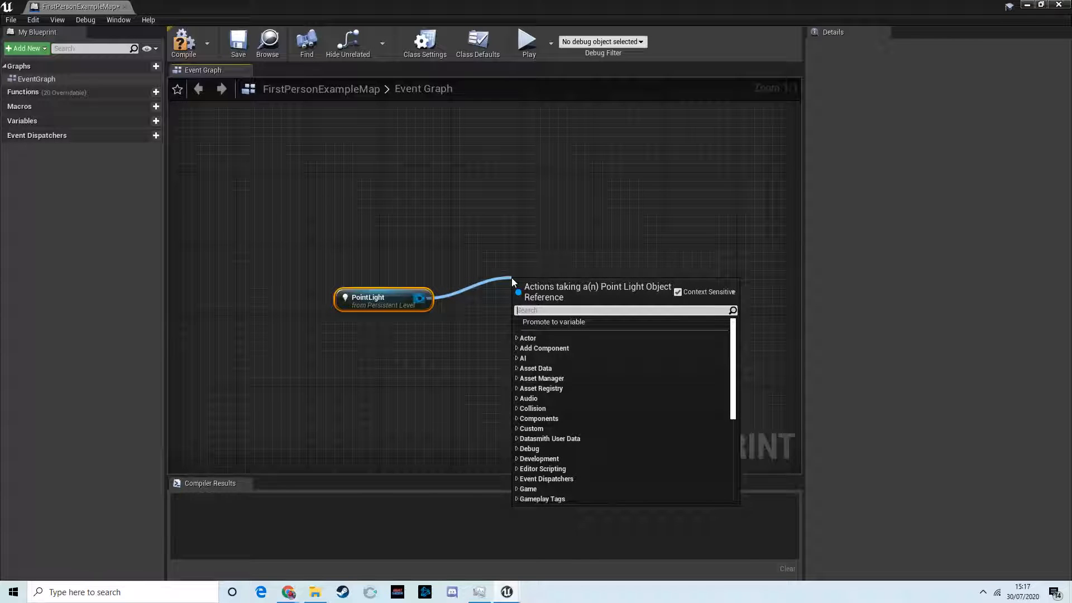
type("toggle")
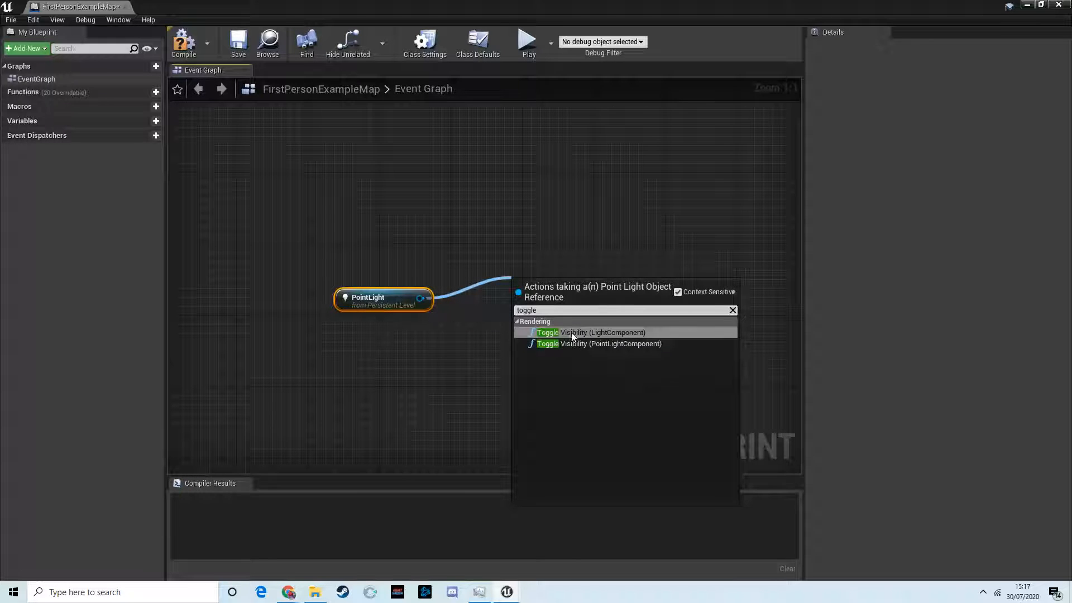
left_click(624, 344)
left_click_drag(572, 297, 583, 270)
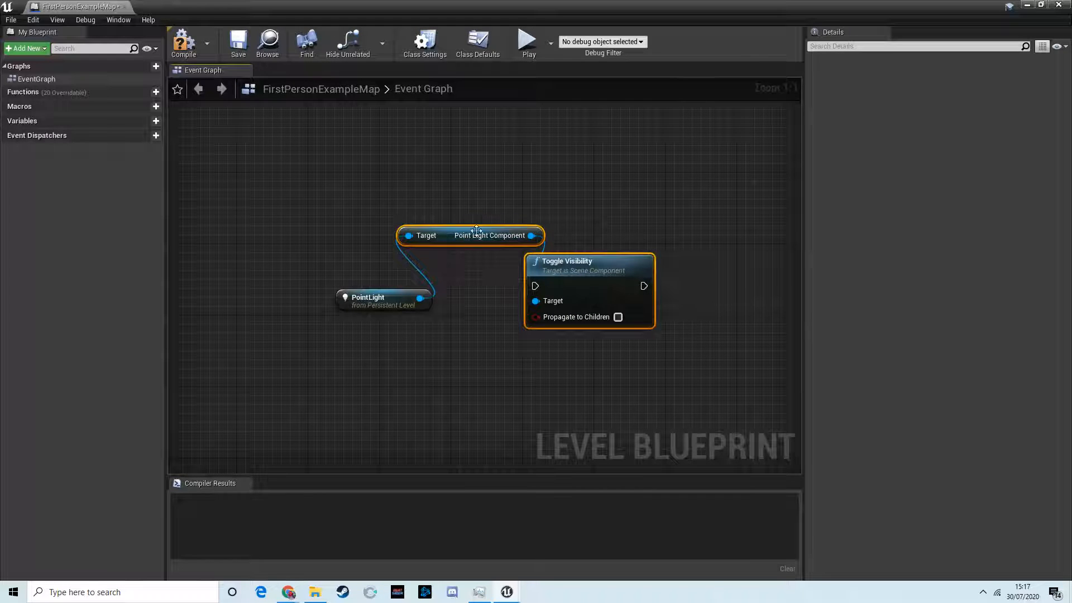
Shift the Point Light Component and Toggle Visibility nodes up and right, and add an Event BeginPlay node to the left of them
left_click_drag(537, 270, 605, 232)
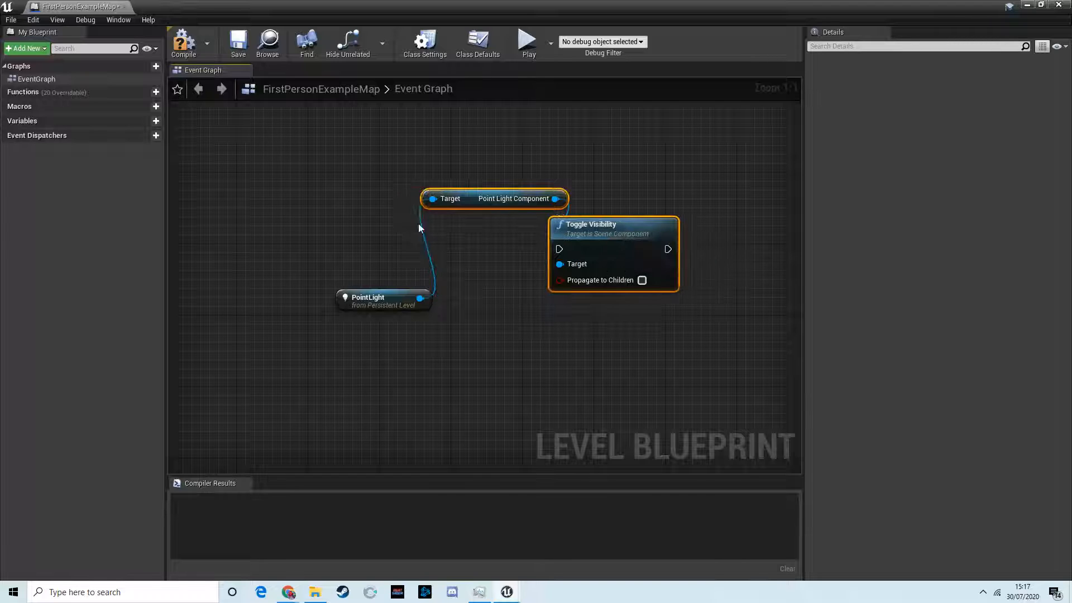
right_click_drag(330, 226, 372, 231)
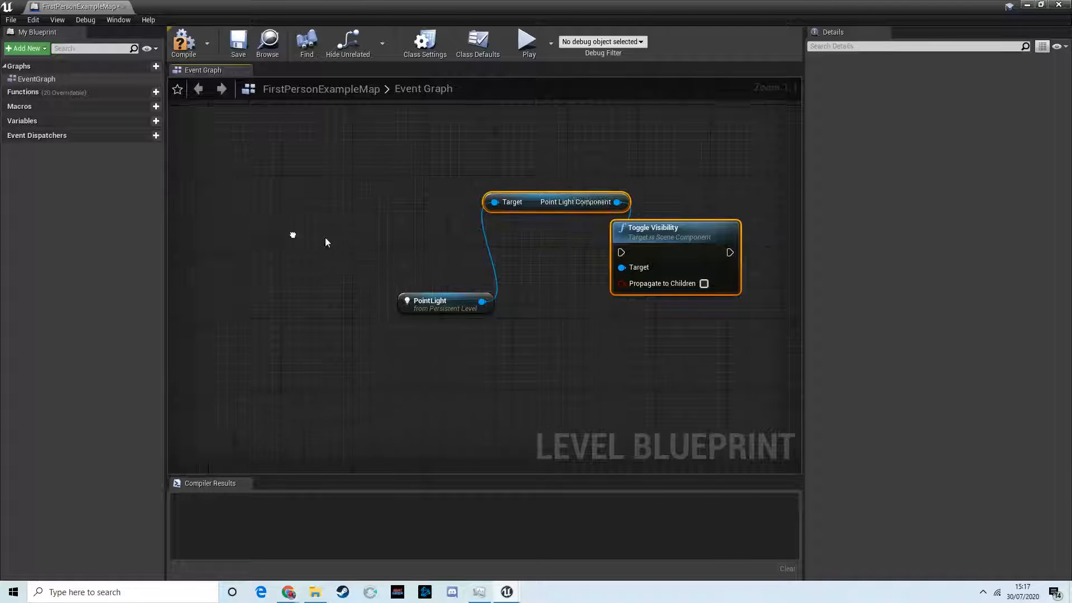
right_click_drag(292, 234, 388, 237)
right_click(377, 242)
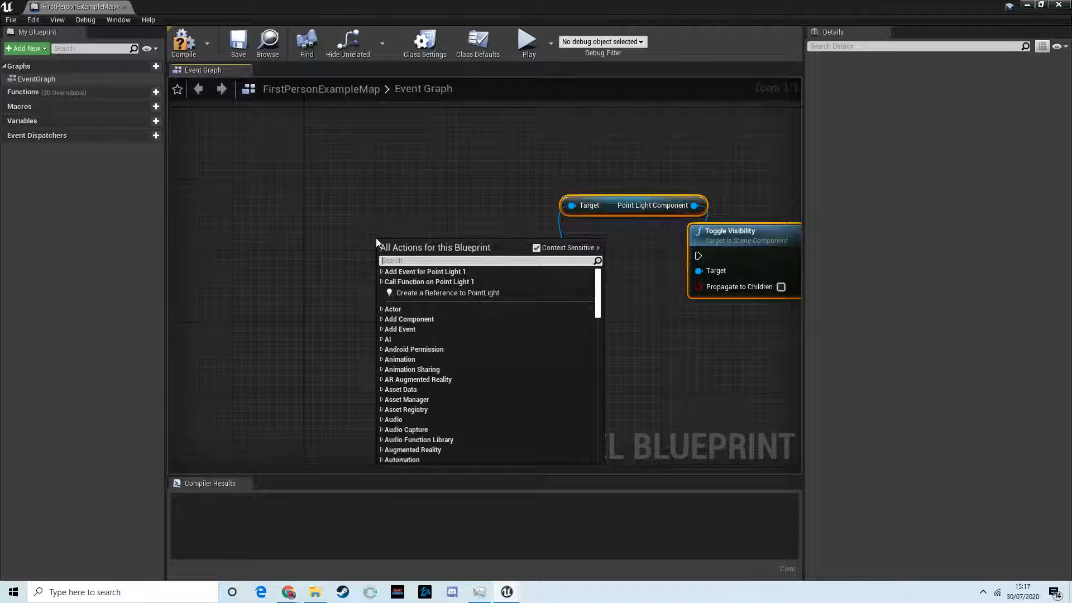
left_click(396, 249)
right_click(397, 250)
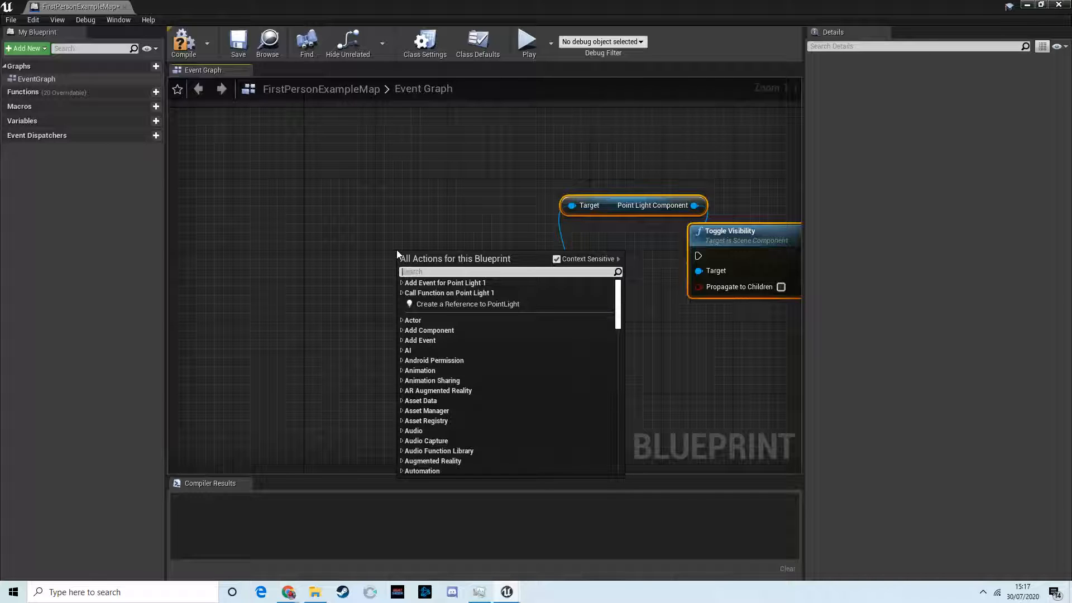
type("event begi")
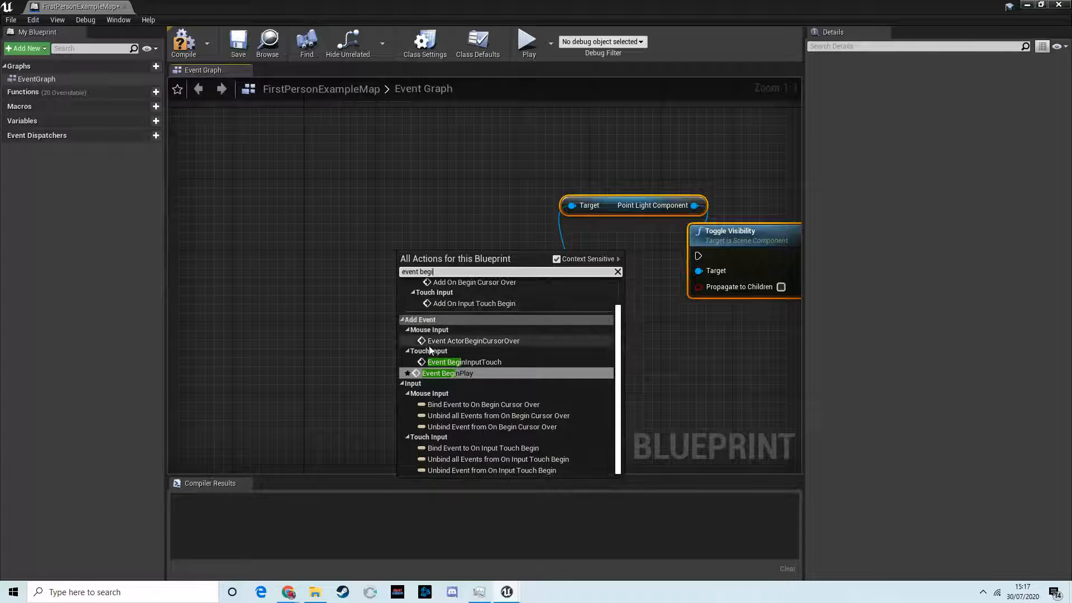
left_click(469, 373)
left_click_drag(440, 261, 420, 243)
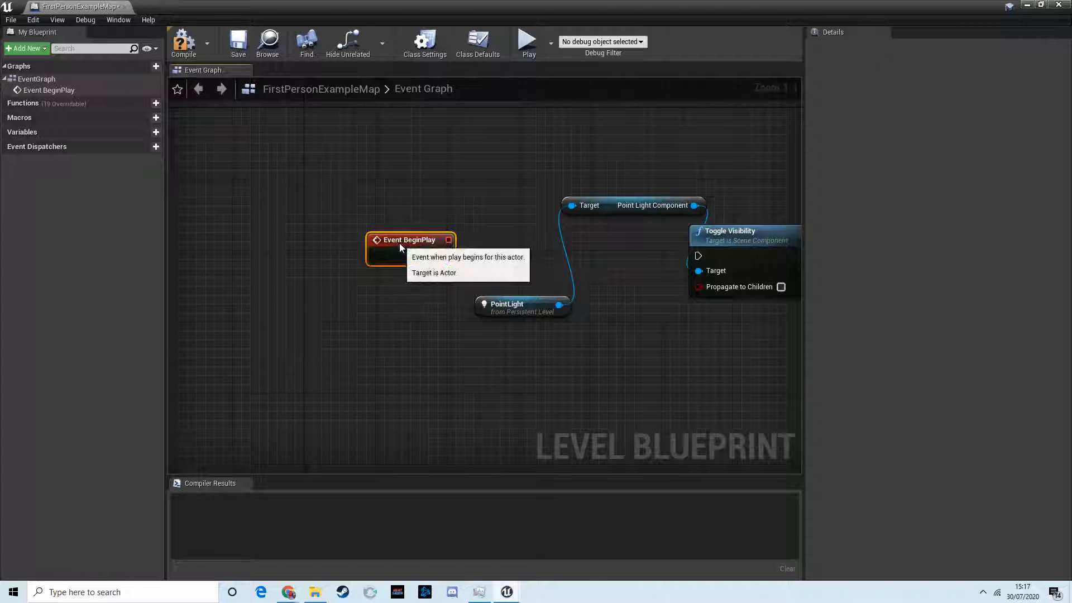
Wire Event BeginPlay's execution output to Toggle Visibility's execution input and nudge the Toggle Visibility node slightly down
left_click_drag(444, 255, 718, 258)
left_click(522, 248)
left_click_drag(445, 255, 699, 257)
left_click(414, 252)
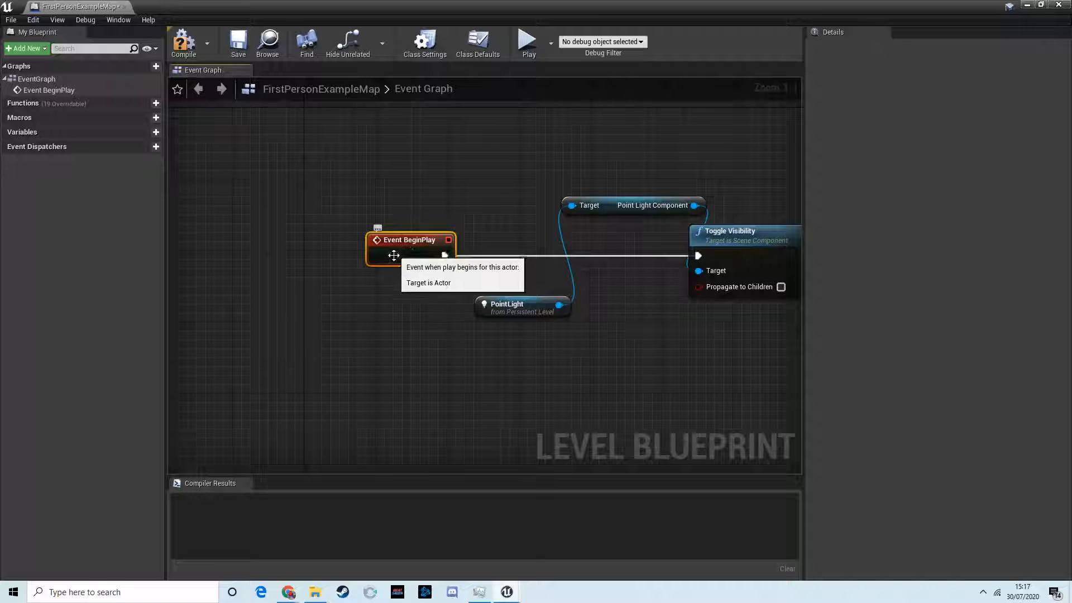
left_click_drag(728, 242, 720, 250)
right_click_drag(564, 297, 461, 297)
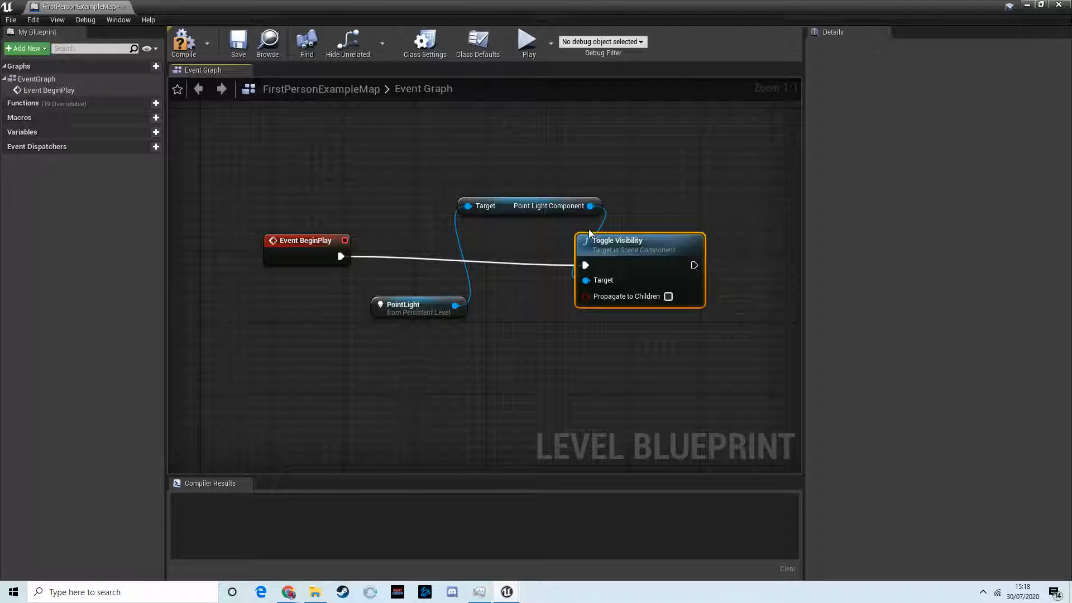
Compile the Level Blueprint, return to the level editor, and briefly play-test the level before stopping it
left_click(182, 40)
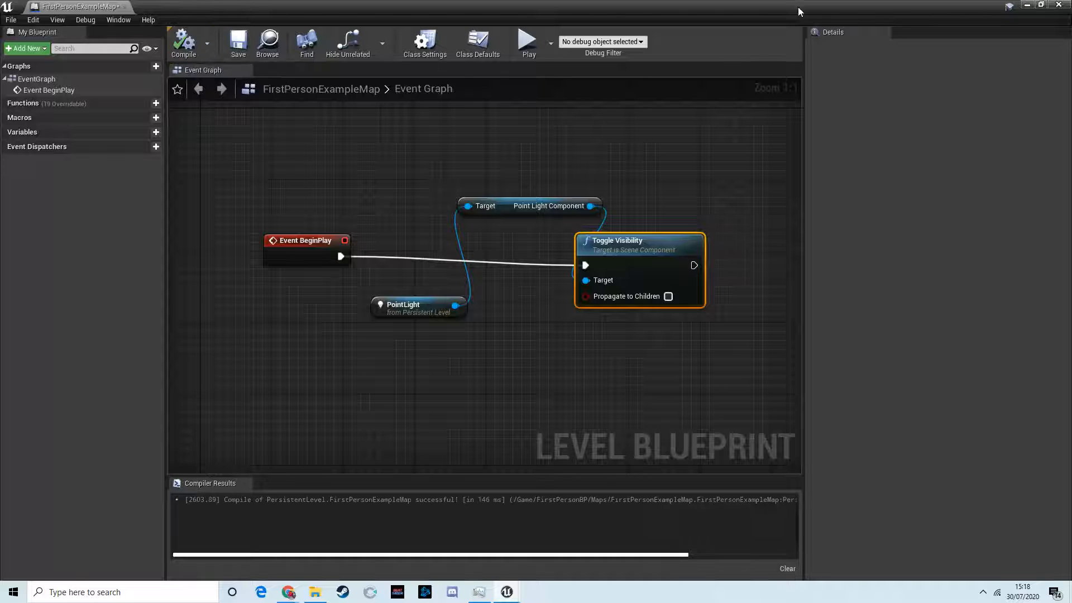
left_click(1028, 5)
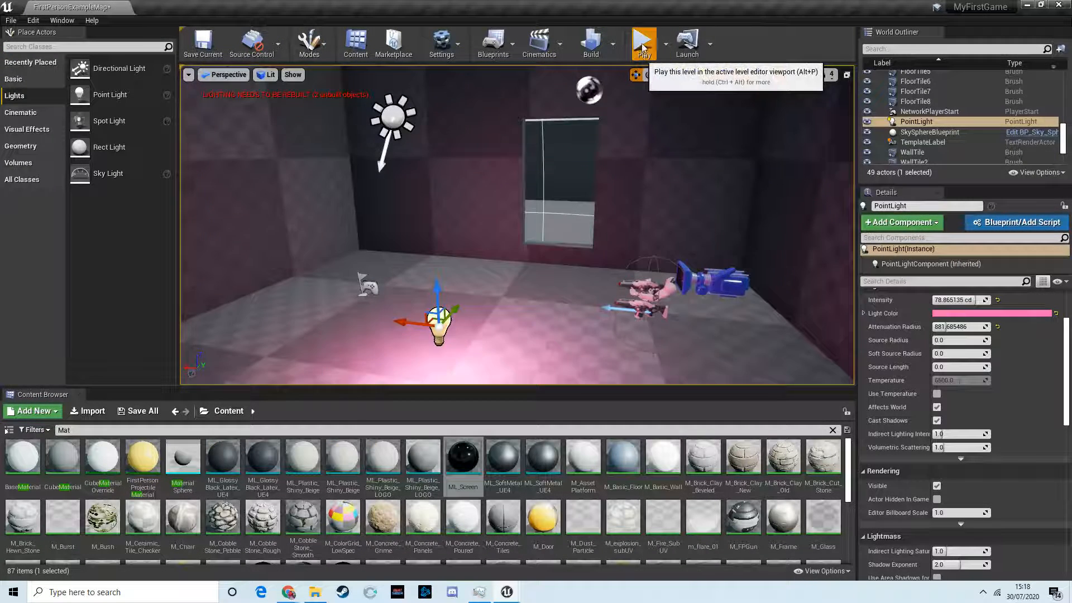
left_click(643, 48)
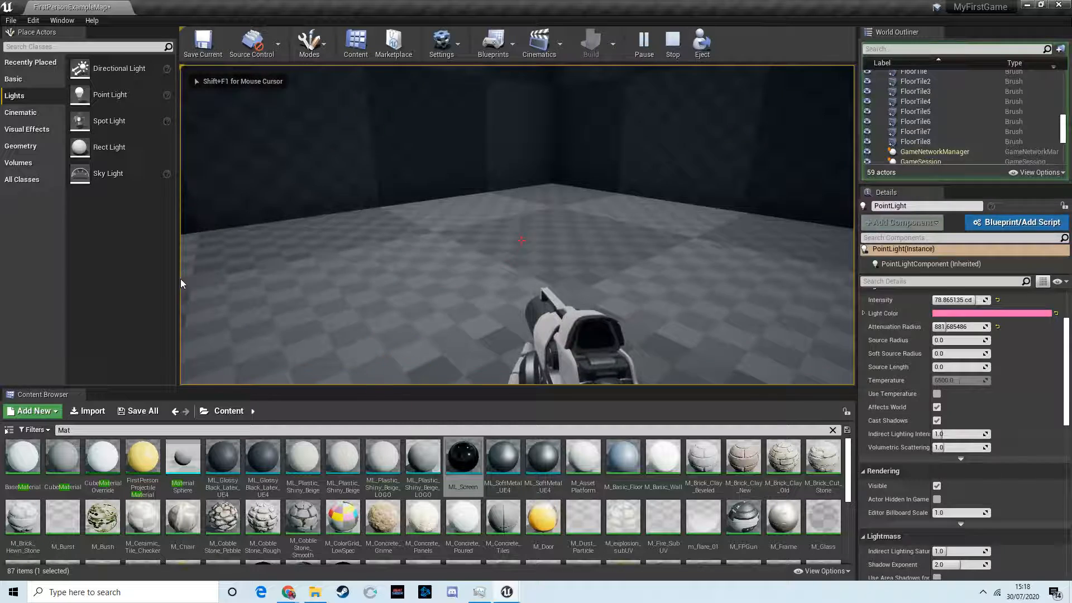
key("Escape")
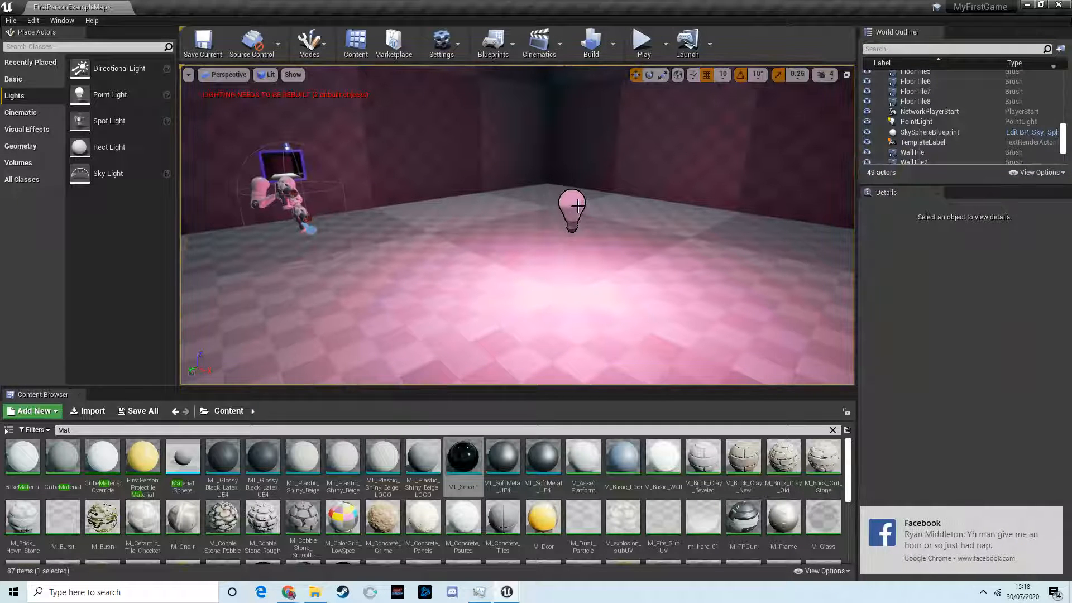
Select the point light in the level and reopen the Level Blueprint
left_click(578, 206)
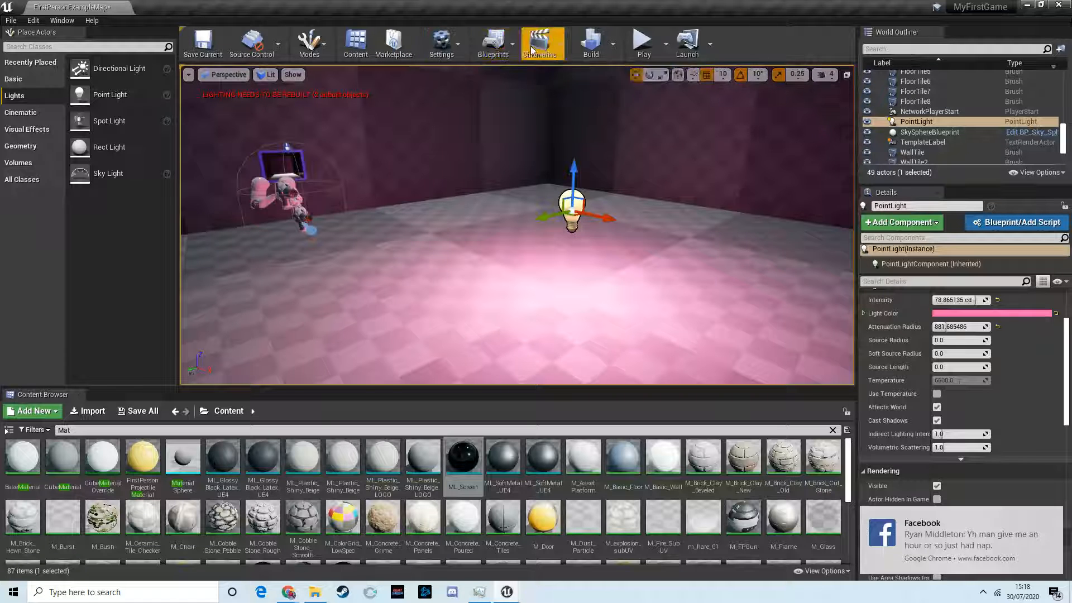
left_click(513, 45)
left_click(542, 126)
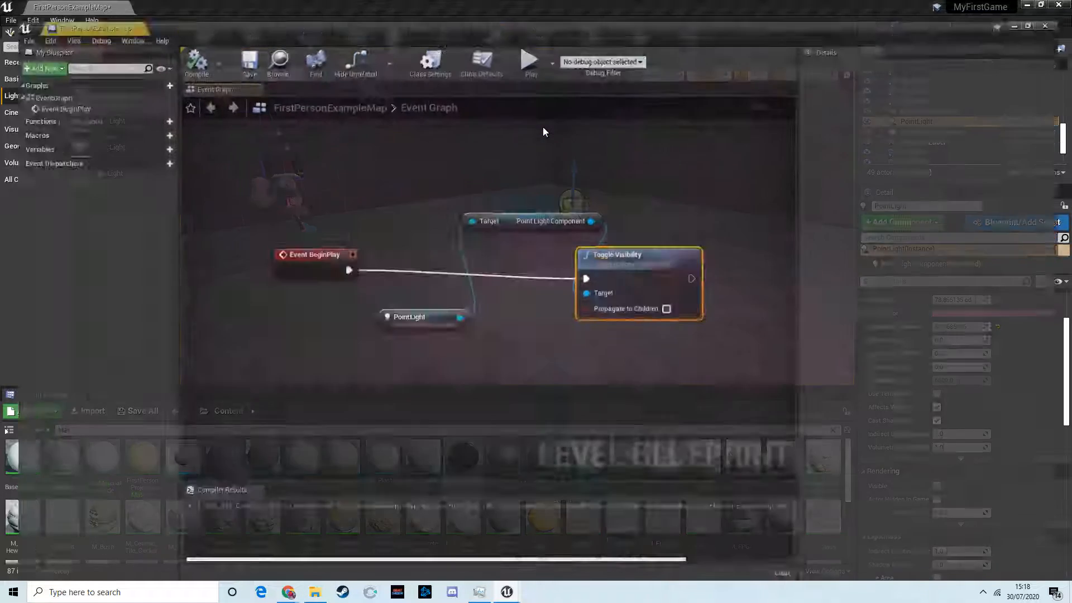
Move Toggle Visibility slightly right and add a Delay node wired from its execution output, placed to its right
left_click_drag(617, 239, 644, 239)
right_click_drag(656, 217, 481, 204)
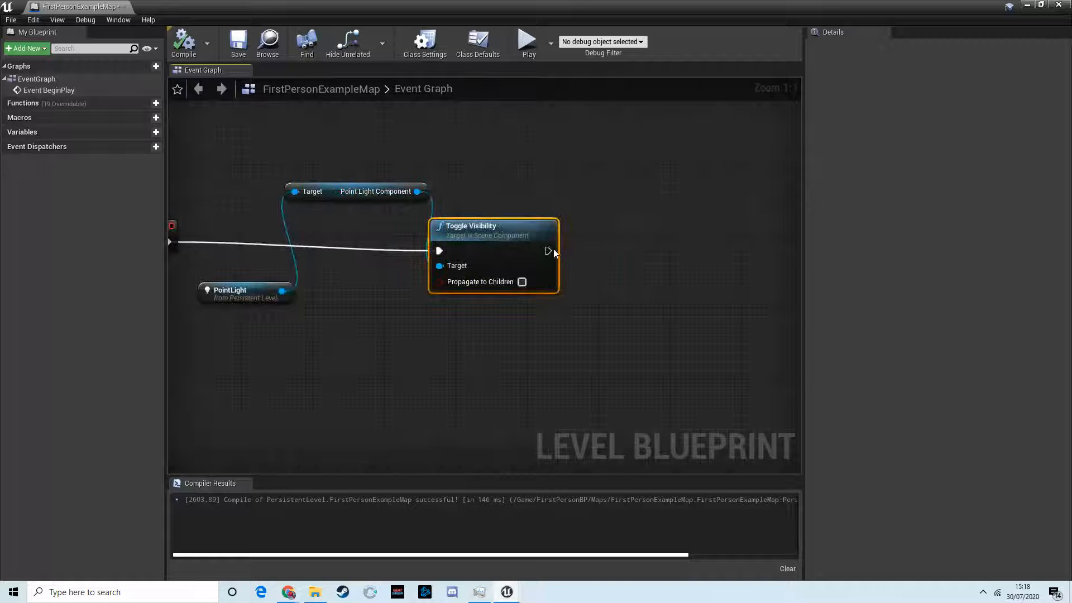
left_click_drag(547, 250, 608, 246)
type("dek")
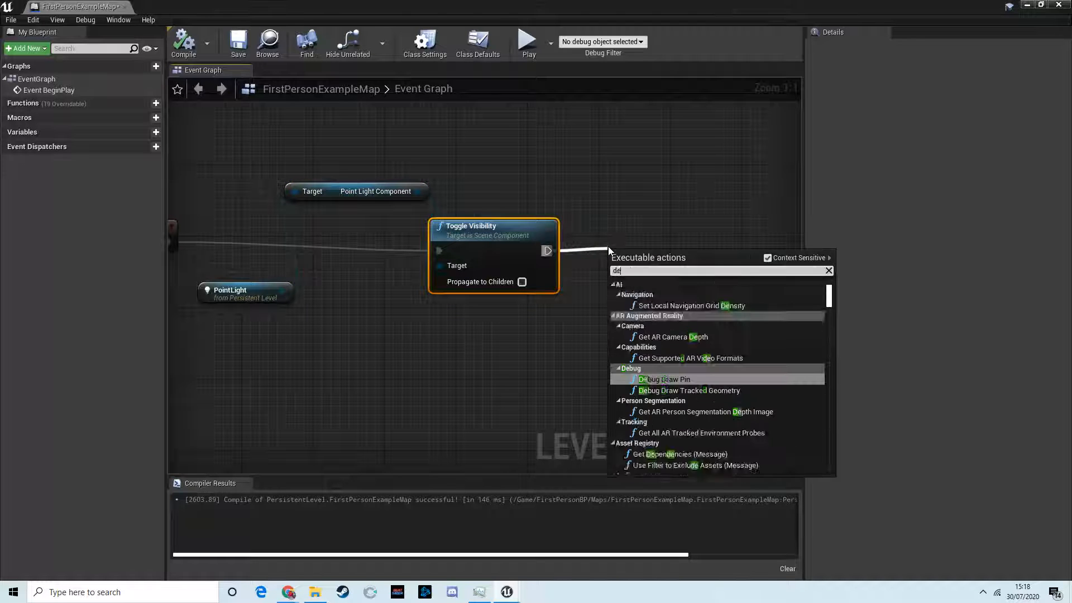
key("BackSpace")
type("lay")
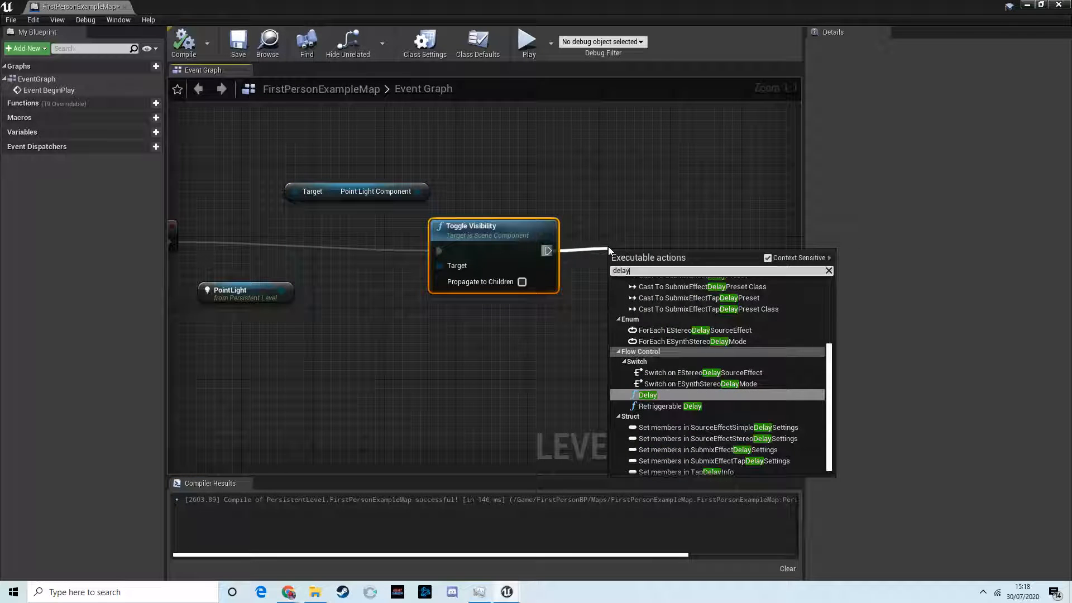
key("Return")
left_click_drag(701, 261, 710, 252)
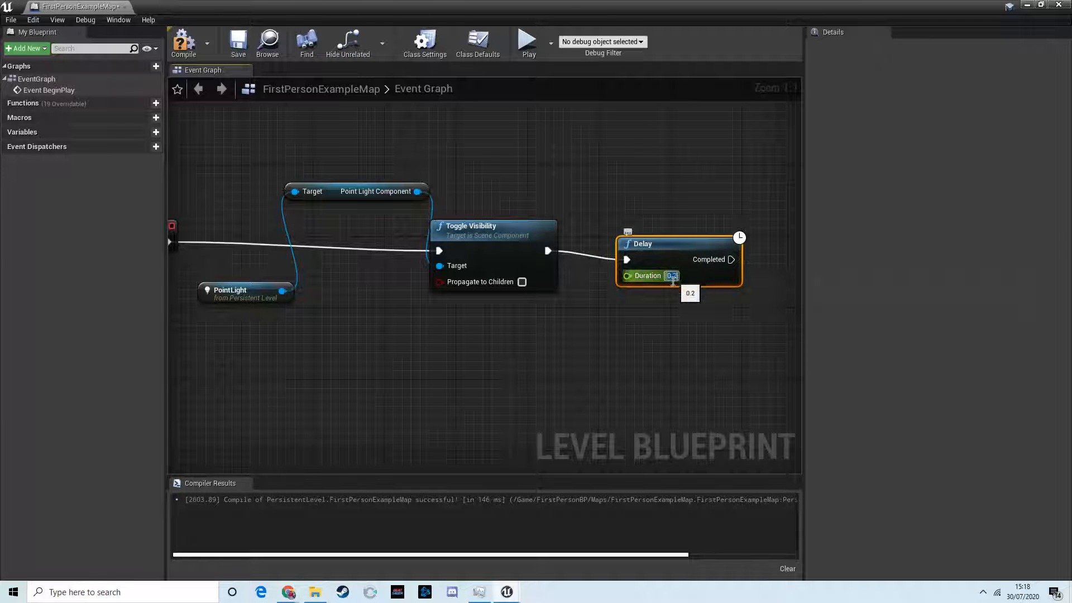
right_click_drag(655, 202, 554, 200)
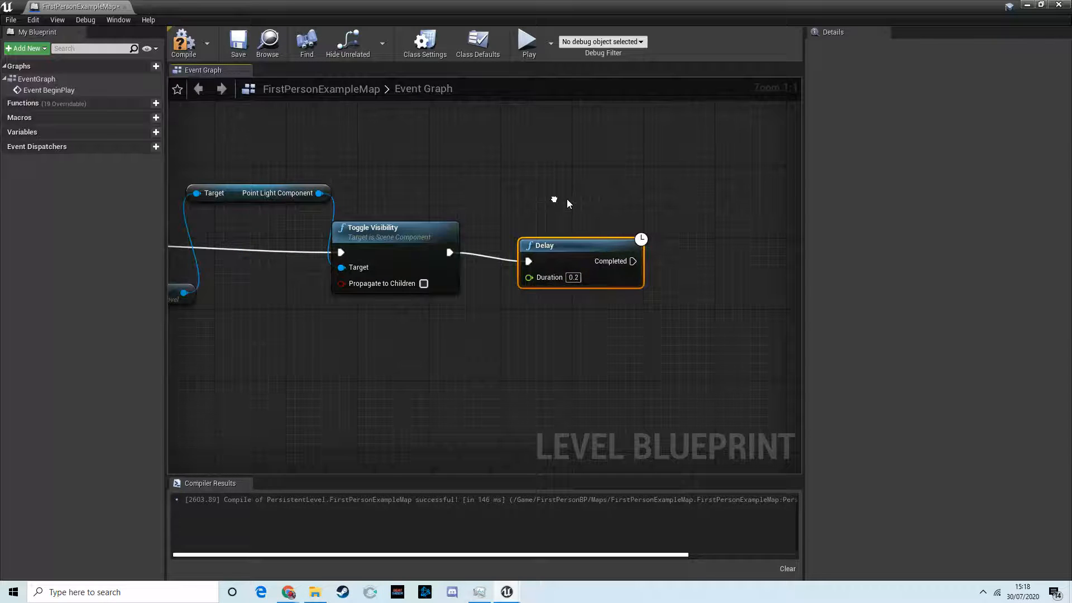
right_click_drag(495, 211, 625, 193)
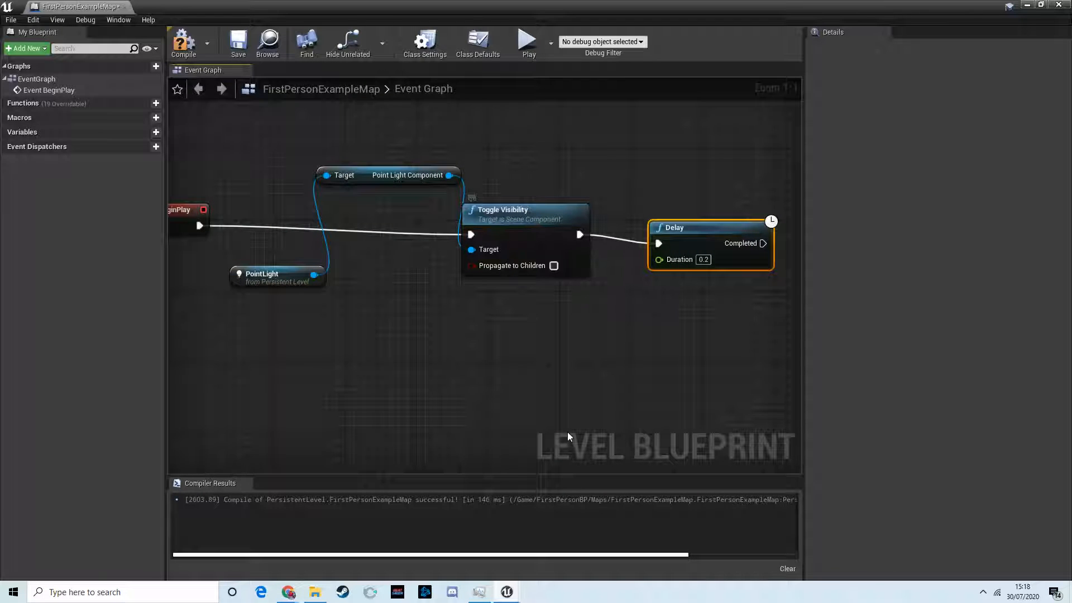
right_click_drag(654, 219, 506, 227)
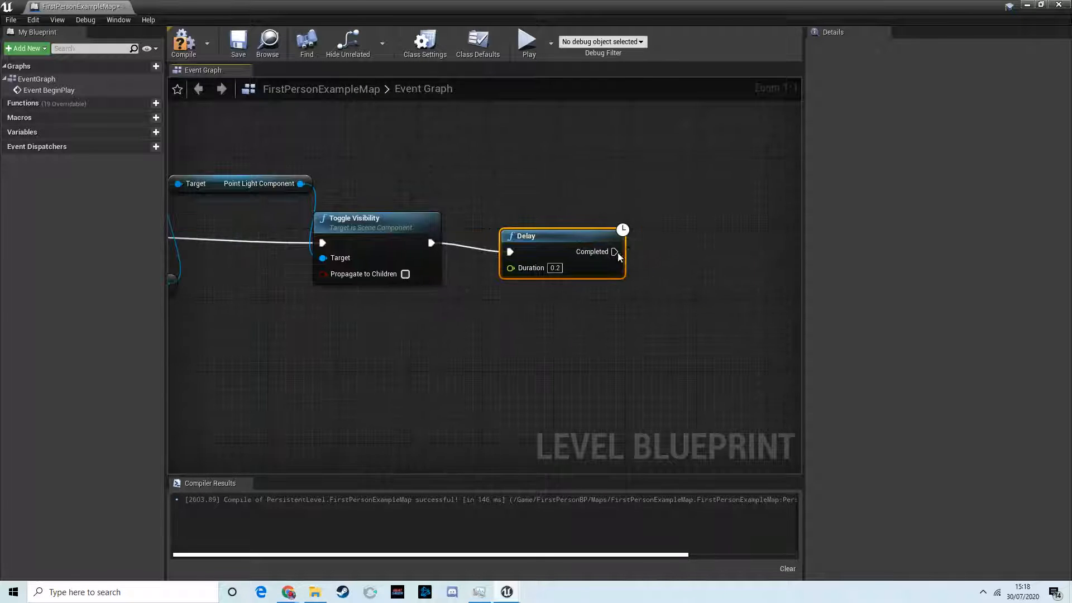
right_click_drag(330, 337, 493, 304)
left_click_drag(330, 255, 496, 251)
left_click_drag(496, 251, 499, 248)
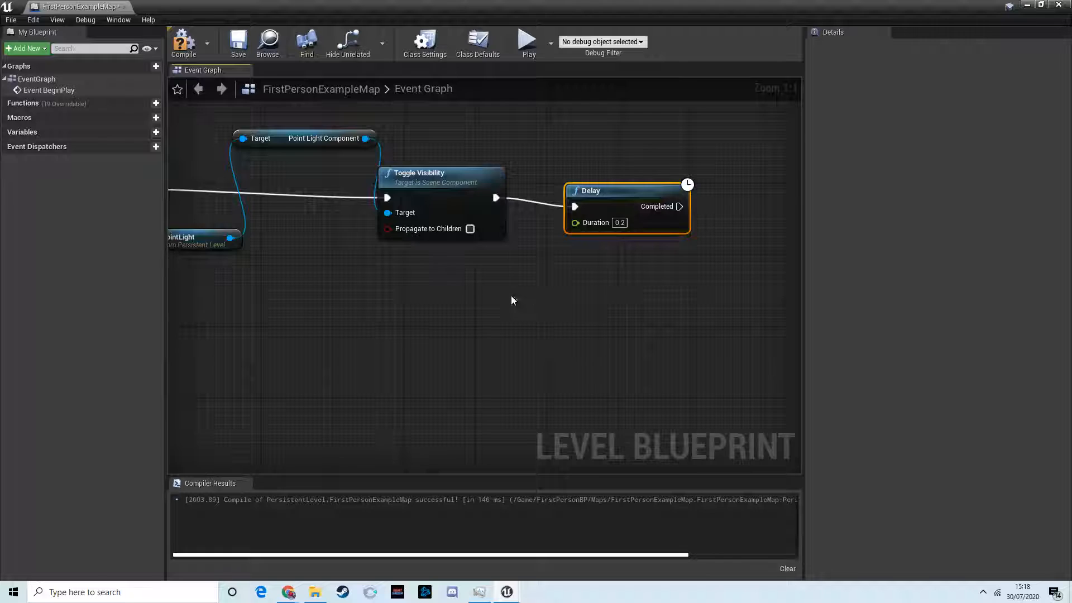
Duplicate the PointLight, Point Light Component and Toggle Visibility nodes beyond the Delay node, and wire Delay's Completed output to the copied Toggle Visibility
right_click_drag(519, 345, 681, 353)
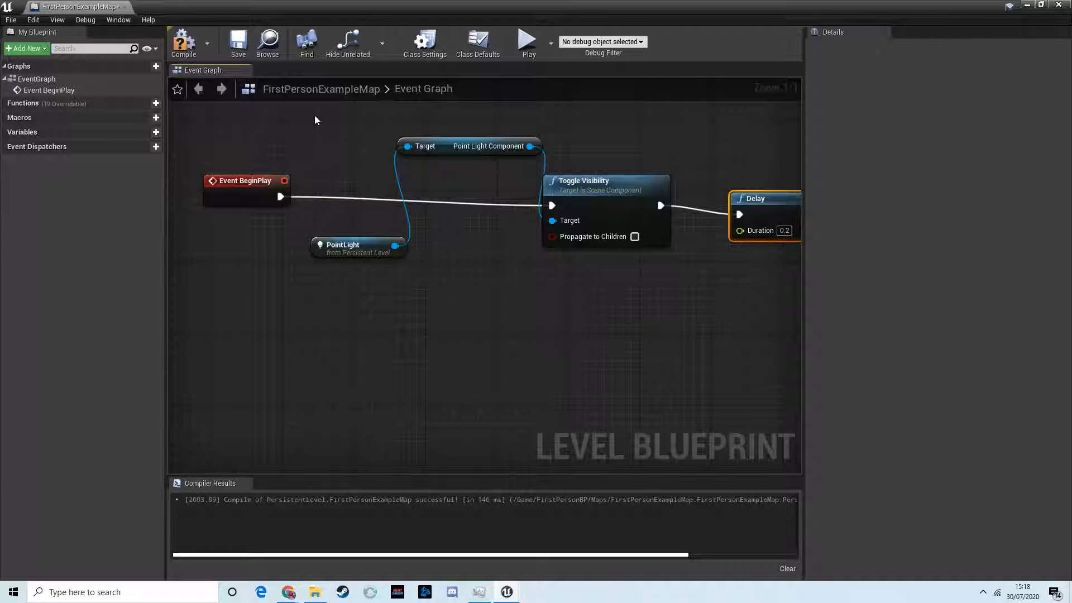
left_click_drag(345, 240, 604, 310)
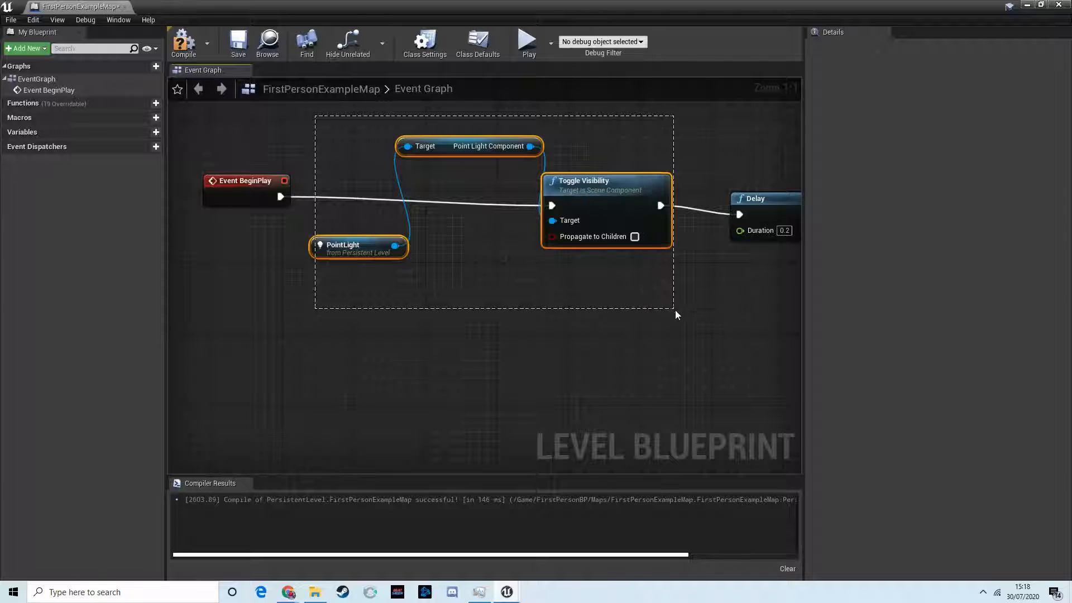
left_click_drag(675, 314, 675, 312)
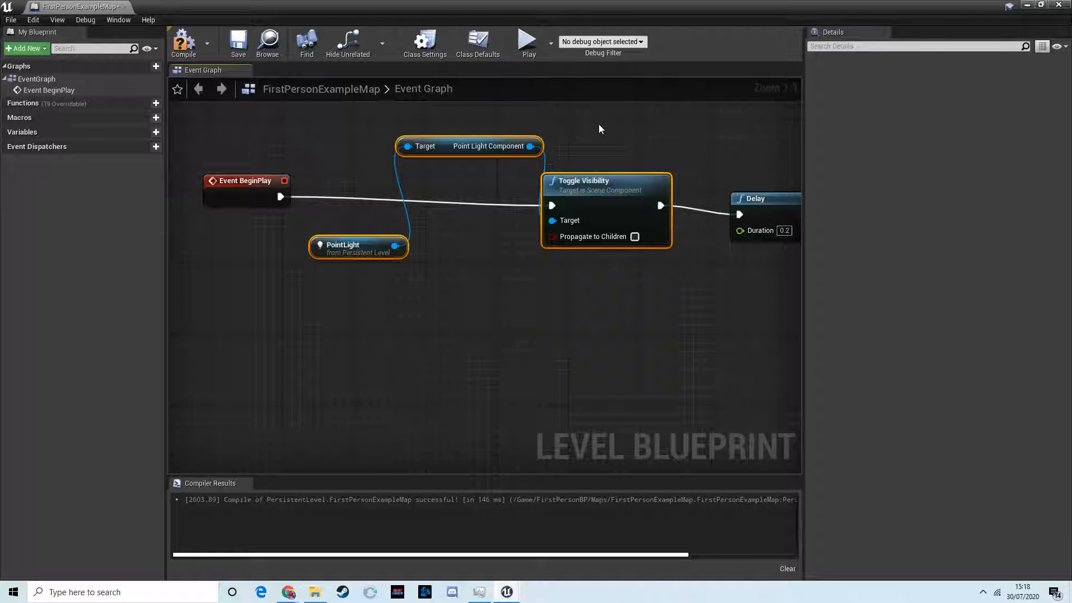
key("ctrl+v")
right_click_drag(651, 145, 420, 153)
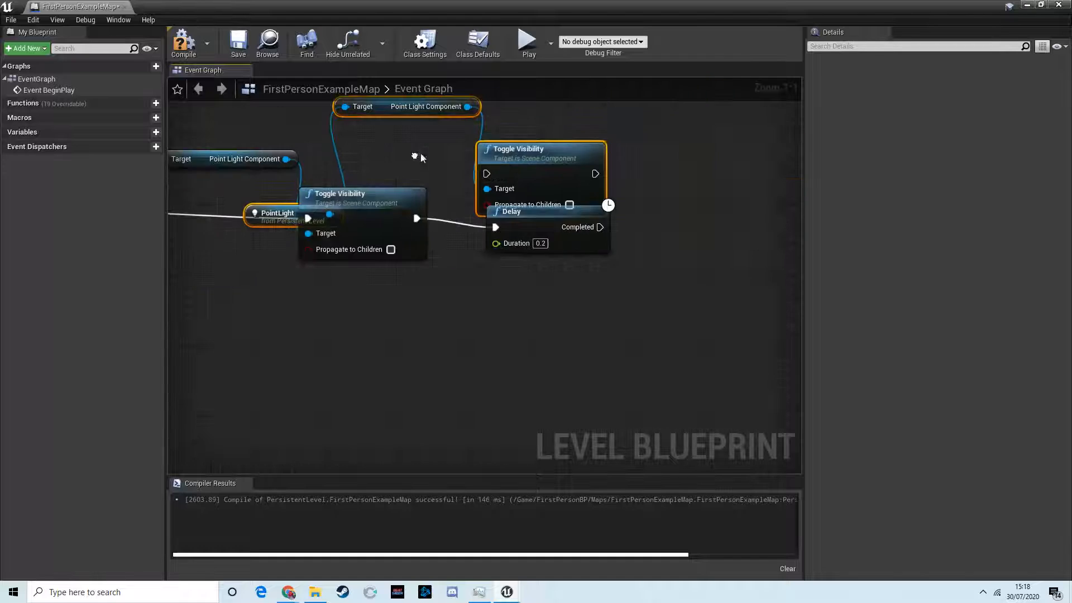
left_click_drag(550, 155, 720, 223)
left_click_drag(475, 227, 546, 232)
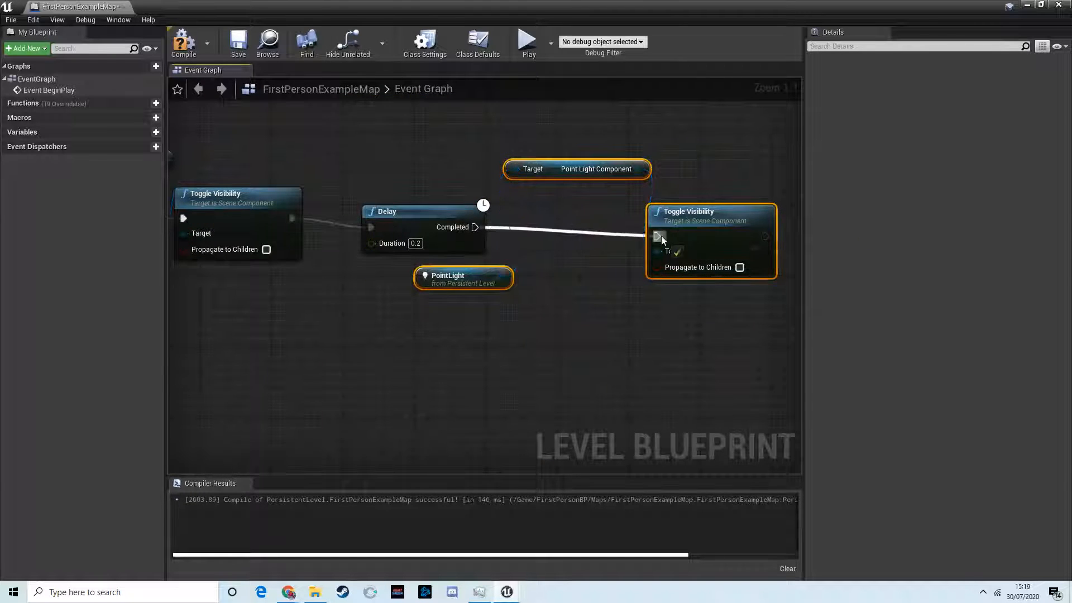
Align both Toggle Visibility nodes with the Delay node so the execution wires between them run straight
right_click_drag(564, 201, 814, 203)
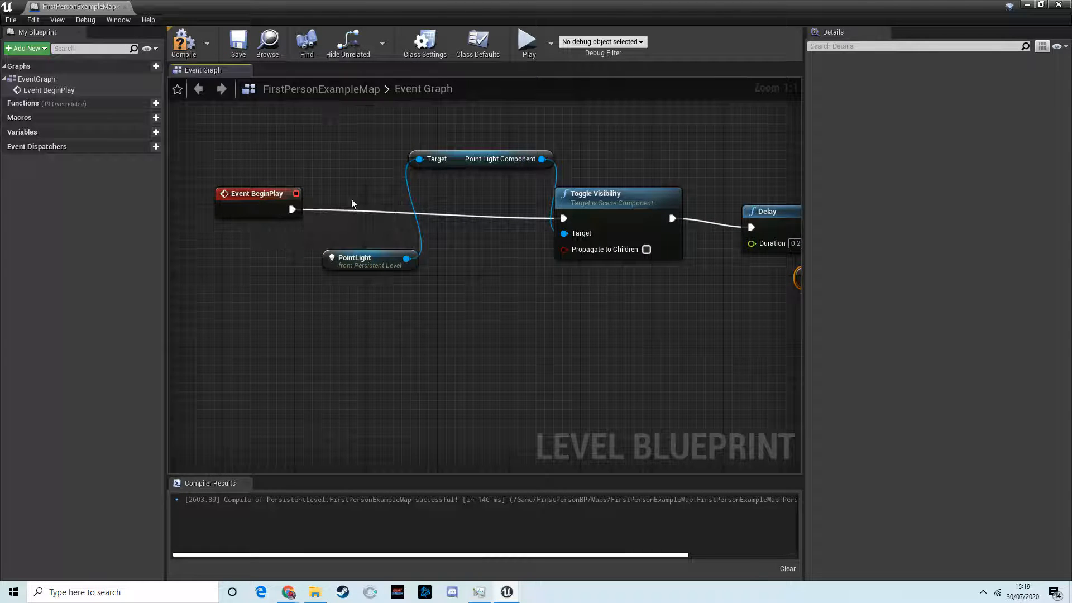
right_click_drag(504, 205, 317, 193)
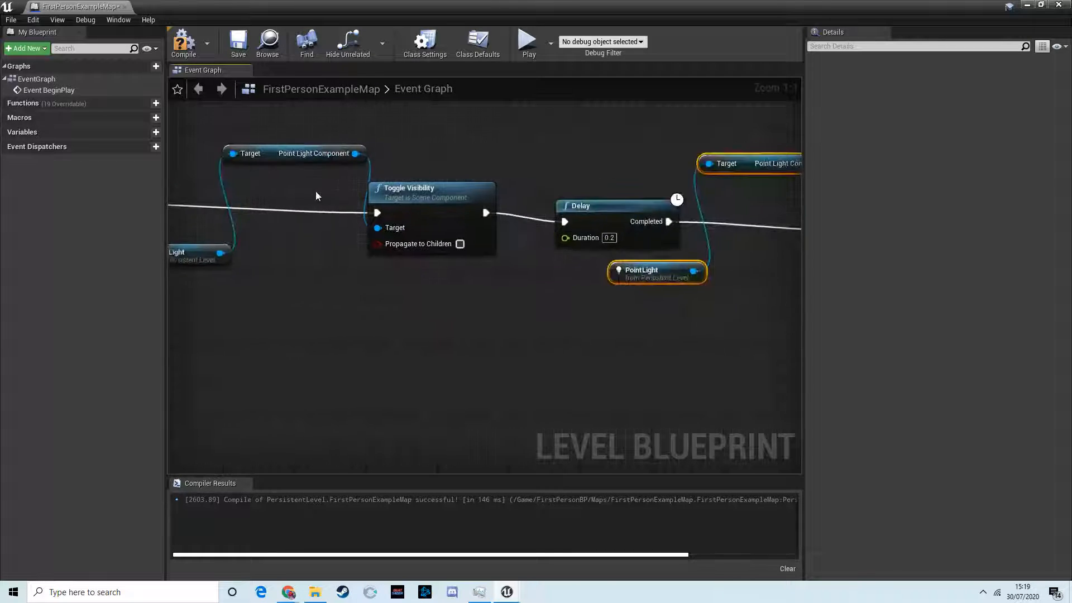
mouse_move(393, 198)
left_mouse_down()
mouse_move(426, 191)
mouse_move(390, 206)
left_mouse_up()
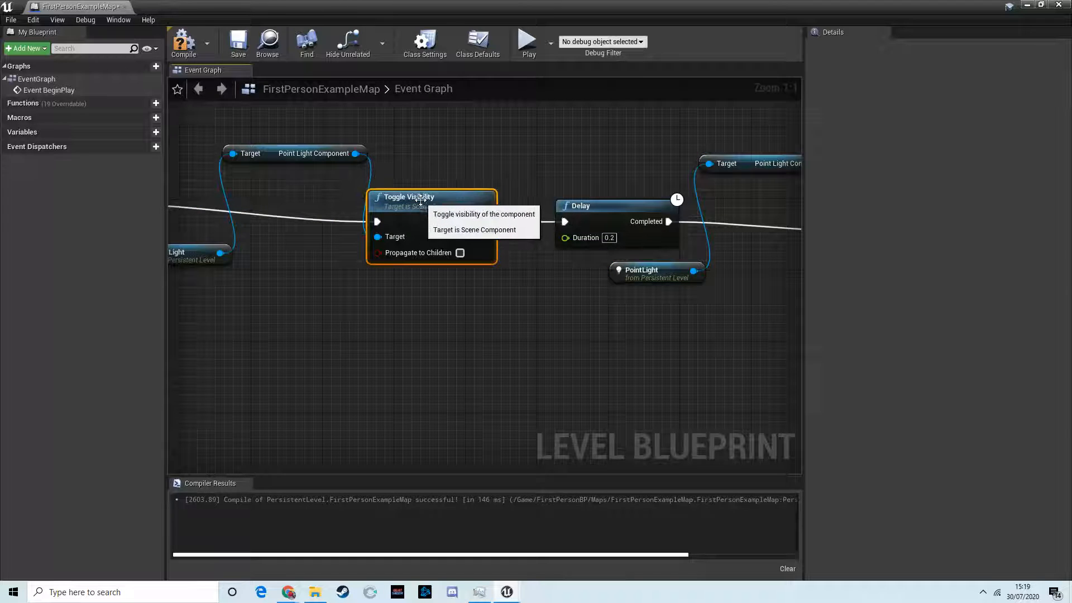
right_click_drag(576, 186, 460, 188)
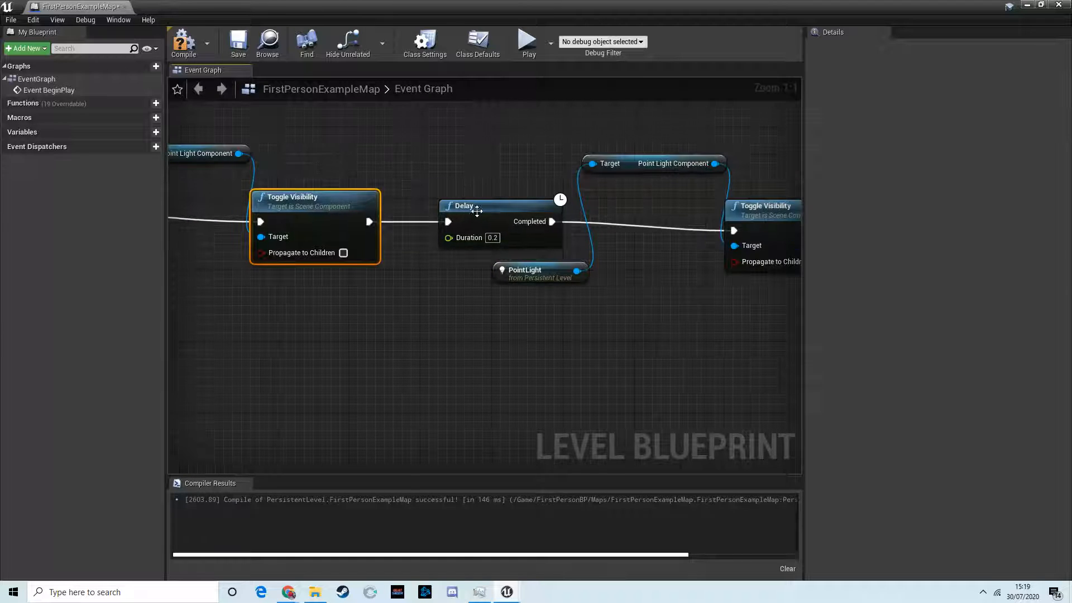
left_click(473, 208)
right_click_drag(664, 222, 510, 212)
mouse_move(641, 208)
left_mouse_down()
mouse_move(648, 200)
mouse_move(623, 200)
left_mouse_up()
right_click_drag(379, 193, 442, 197)
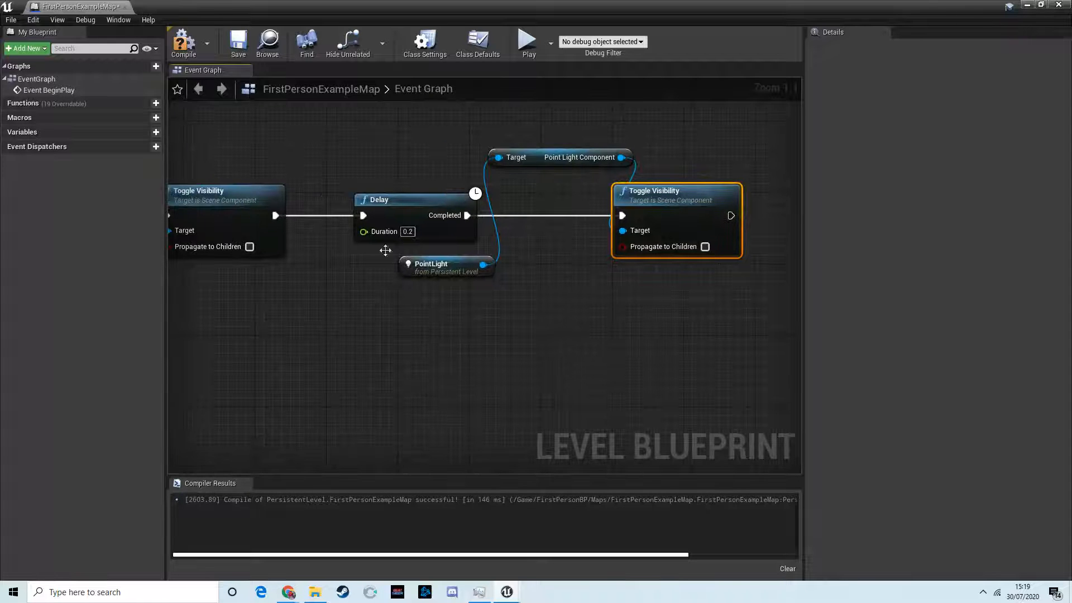
right_click_drag(321, 156, 240, 174)
Add a second Delay node wired from the copied Toggle Visibility's execution output and move it close beside that node
left_click_drag(647, 232, 538, 152)
left_click_drag(546, 211, 485, 194)
left_click_drag(534, 239, 534, 236)
type("delay")
key("Return")
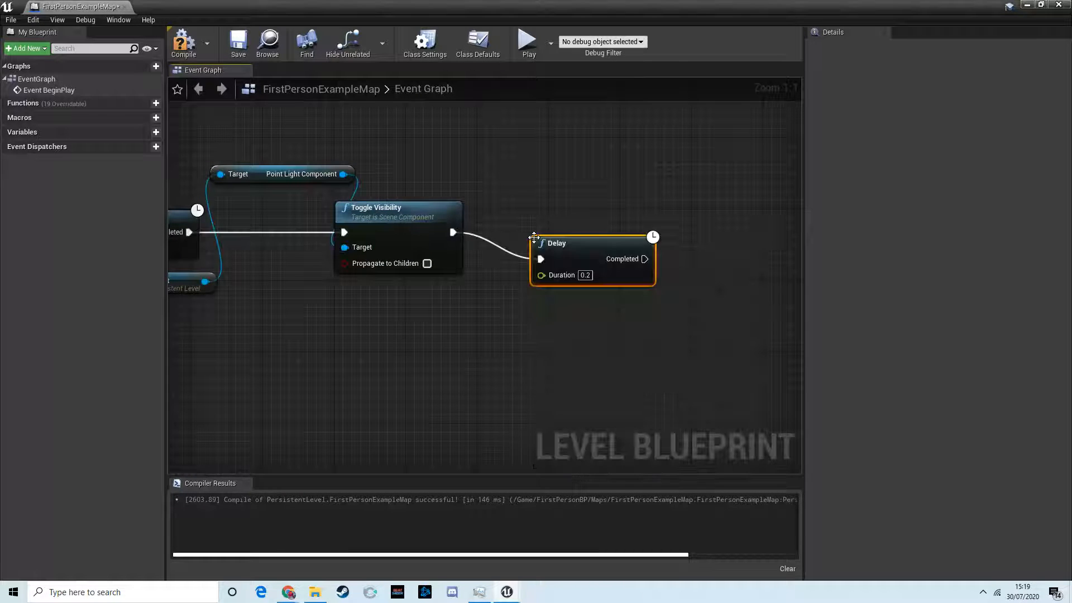
left_click_drag(595, 251, 483, 233)
Compile the Level Blueprint, return to the level editor, and start playing the level to test the light toggling
right_click_drag(615, 183, 571, 221)
right_click_drag(264, 189, 285, 185)
left_click(196, 51)
left_click(1027, 5)
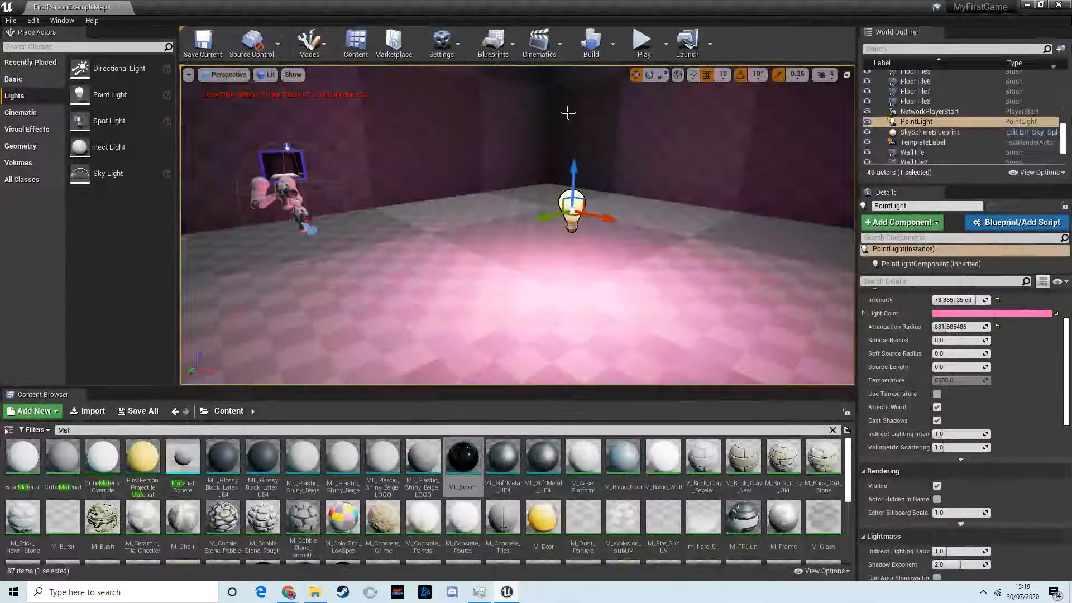
left_click(641, 39)
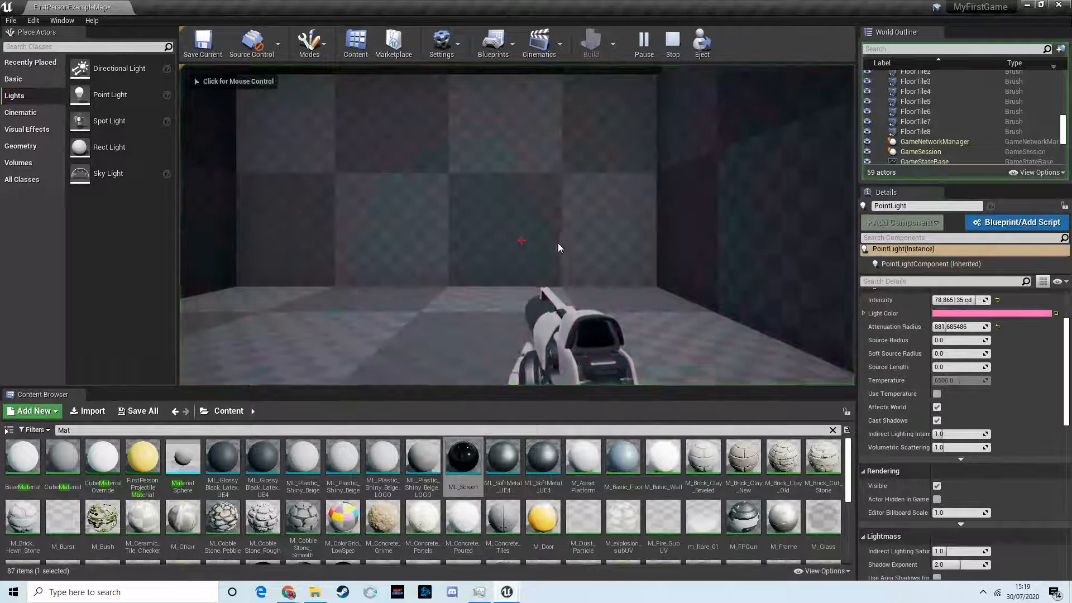
Look around the room in play mode to check the light toggling, and stop the play session
left_click(558, 242)
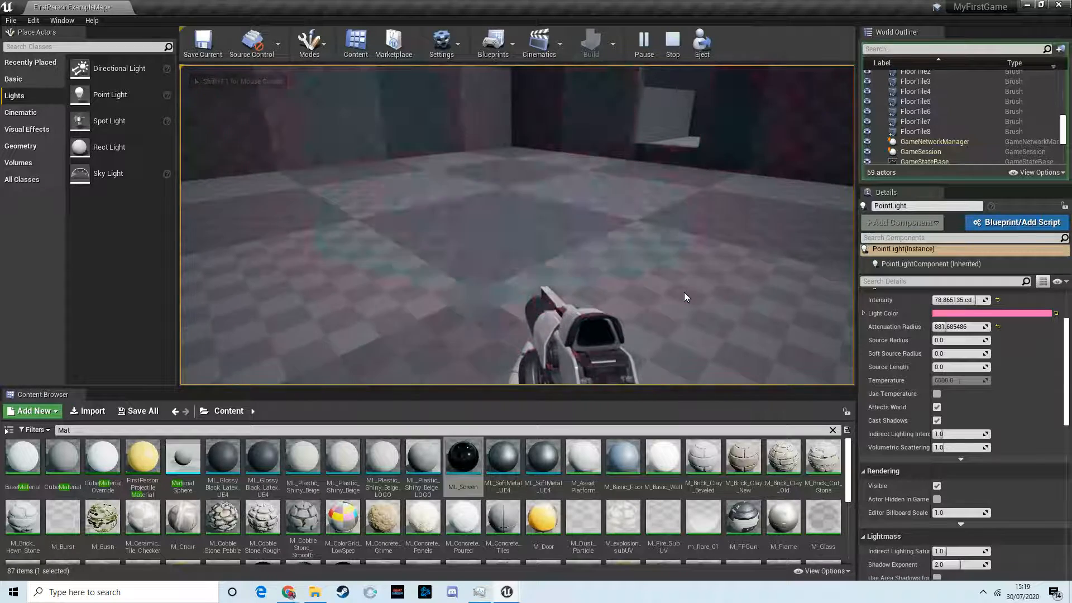
key("Escape")
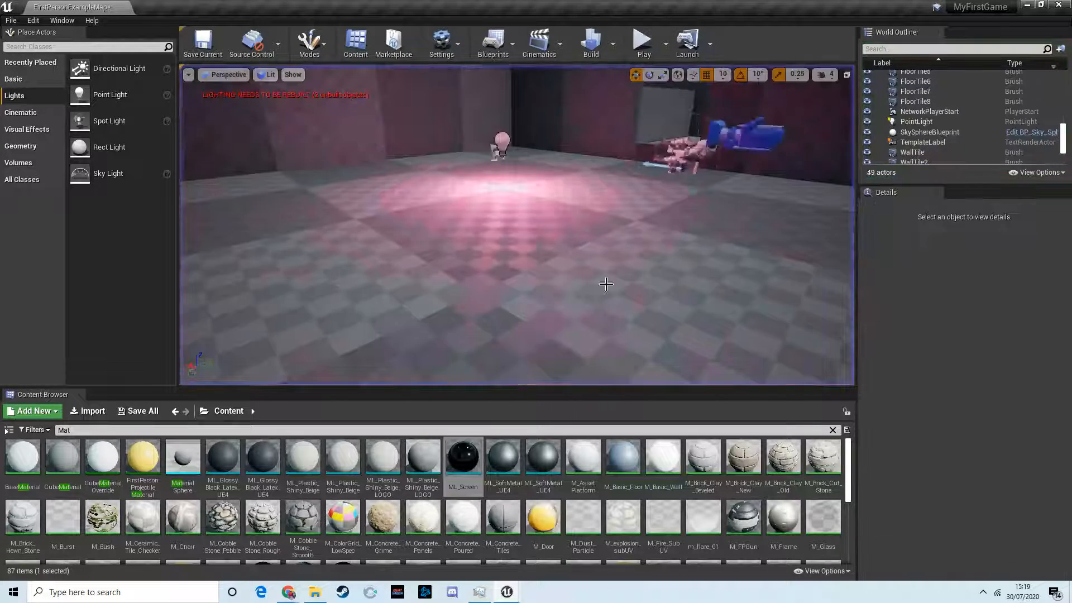
mouse_move(288, 591)
left_click(310, 530)
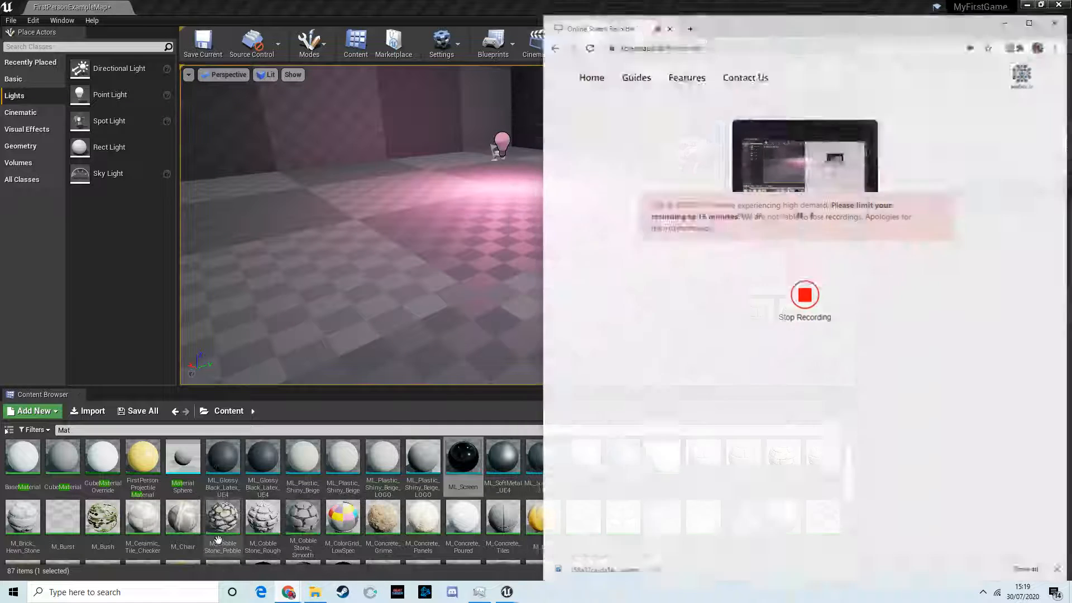
left_click(953, 197)
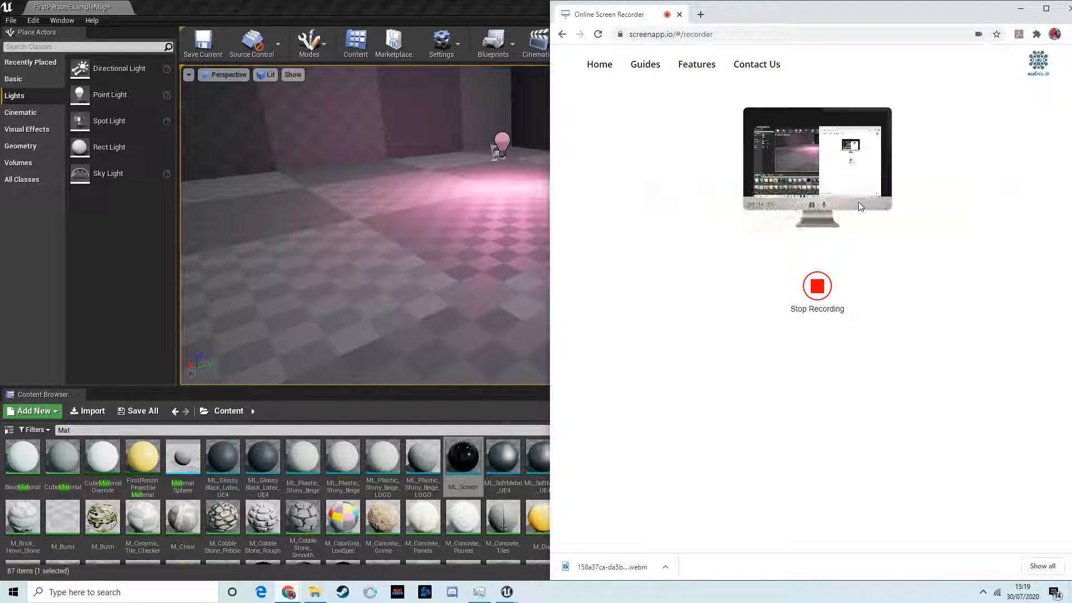
left_click(1020, 9)
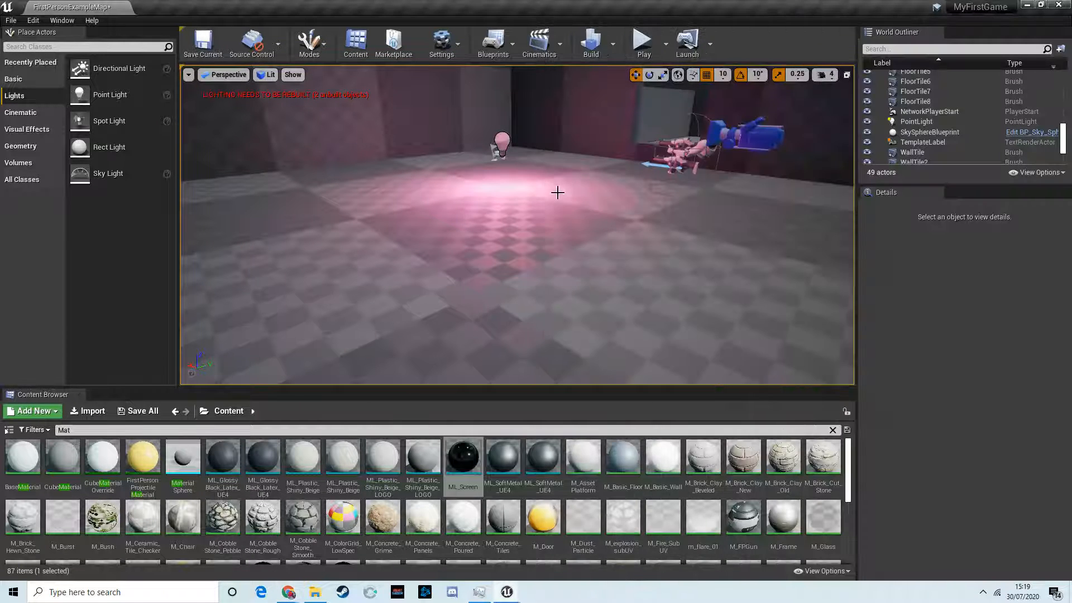
Play the level again to observe the point light's toggling, and return to the editor viewport near the light
scroll(545, 188, "up", 5)
right_click_drag(546, 189, 717, 194)
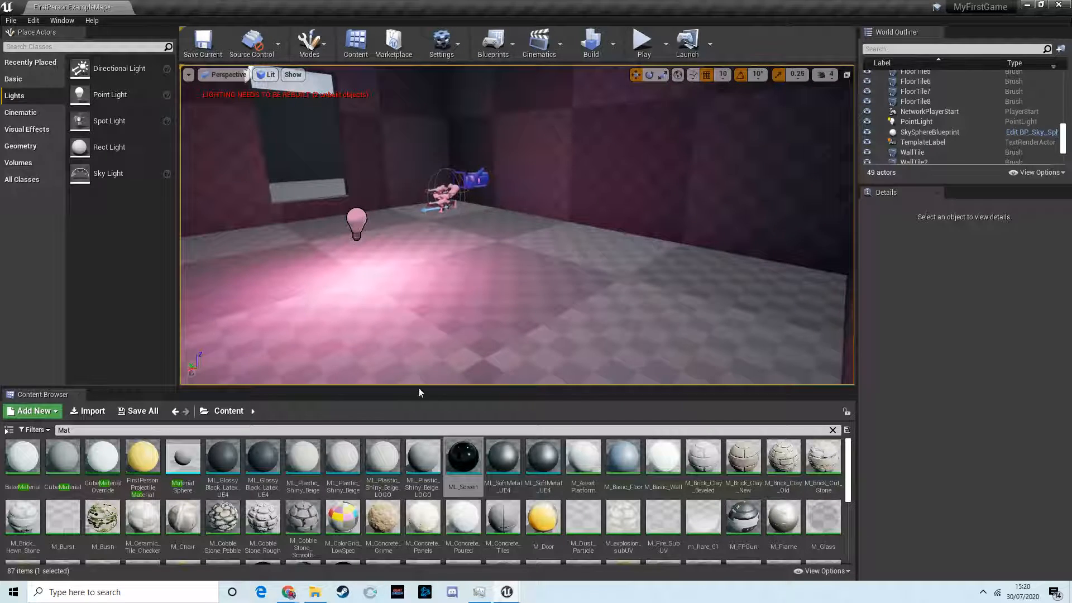
left_click(642, 56)
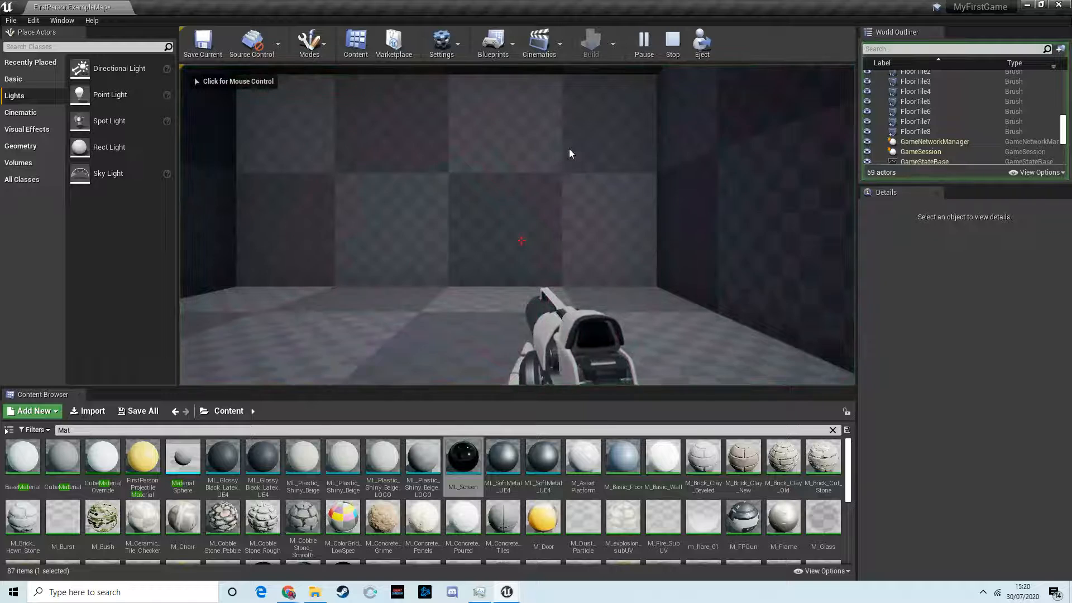
left_click(525, 175)
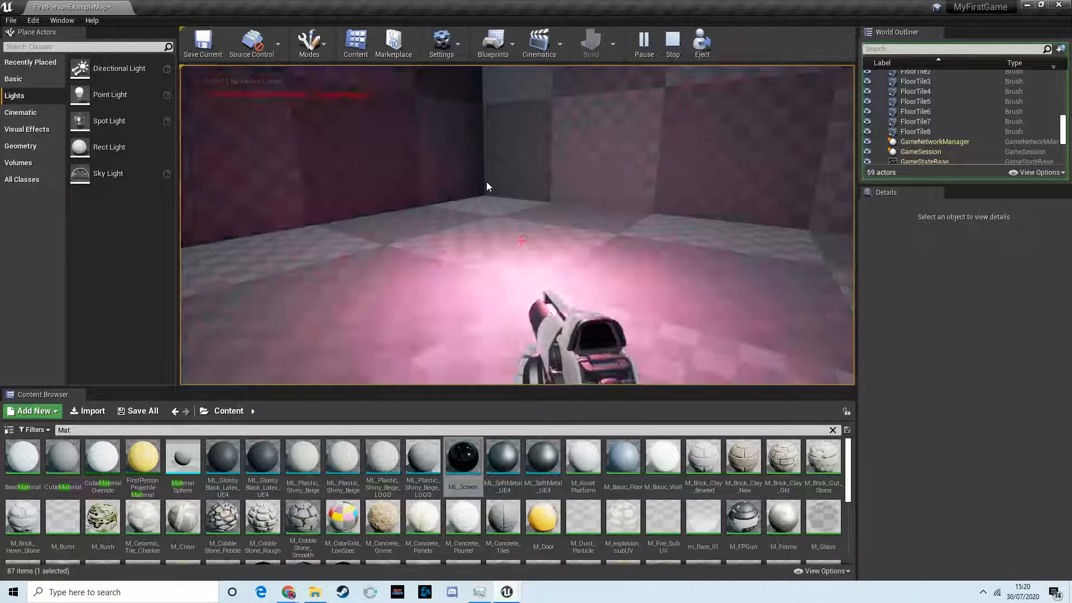
key("Escape")
right_click_drag(585, 186, 513, 193)
key("w")
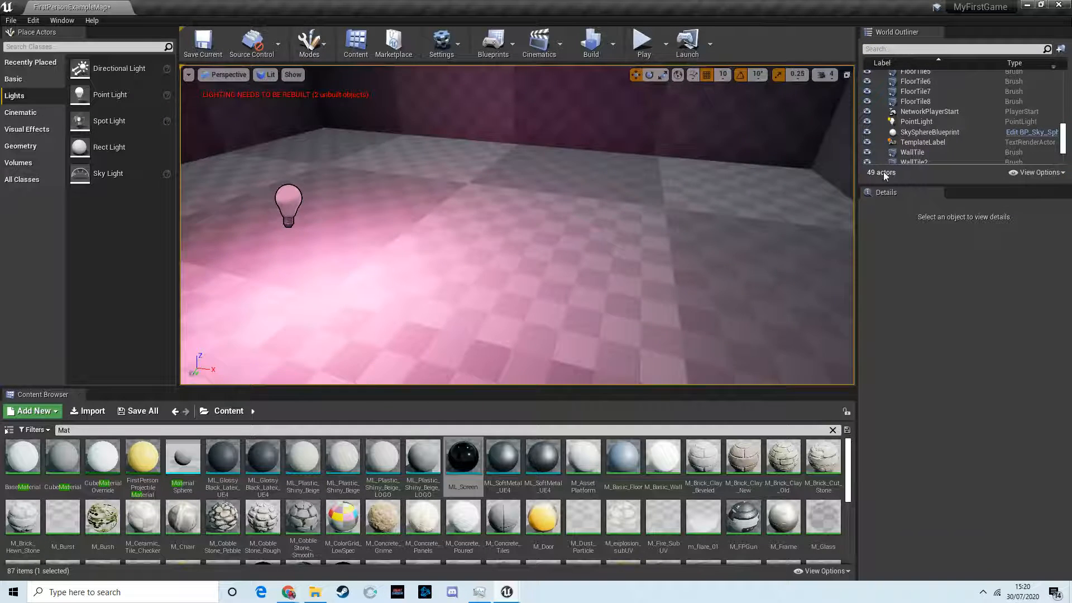
right_click_drag(584, 185, 511, 192)
Open the Level Blueprint and bring the first Toggle Visibility and Delay nodes into view
left_click(505, 46)
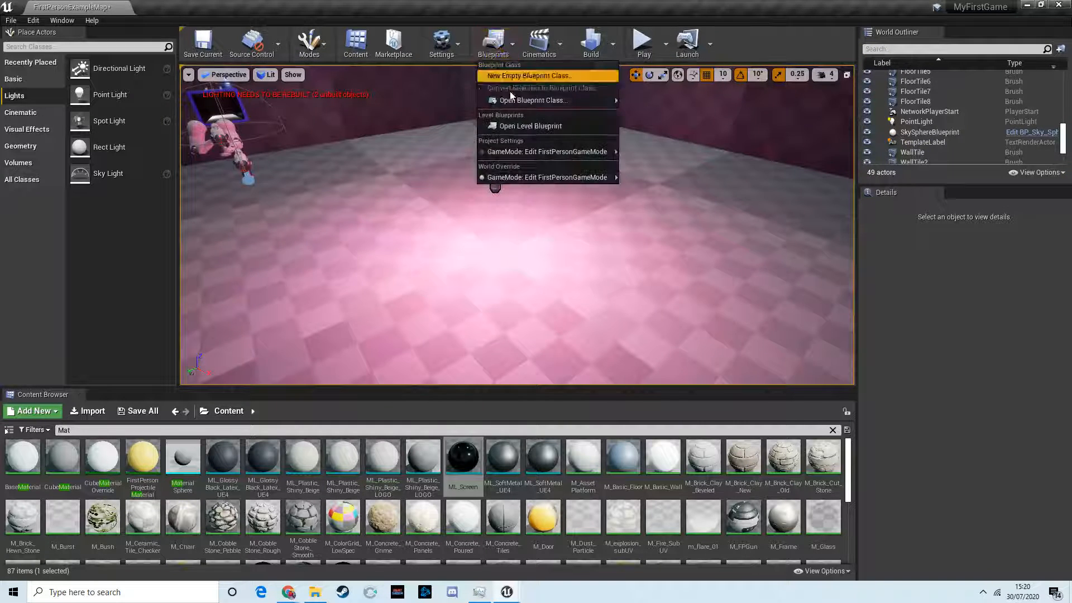
left_click(538, 126)
right_click_drag(529, 145, 383, 138)
right_click_drag(513, 198, 456, 156)
left_click(561, 220)
right_click_drag(313, 238, 467, 256)
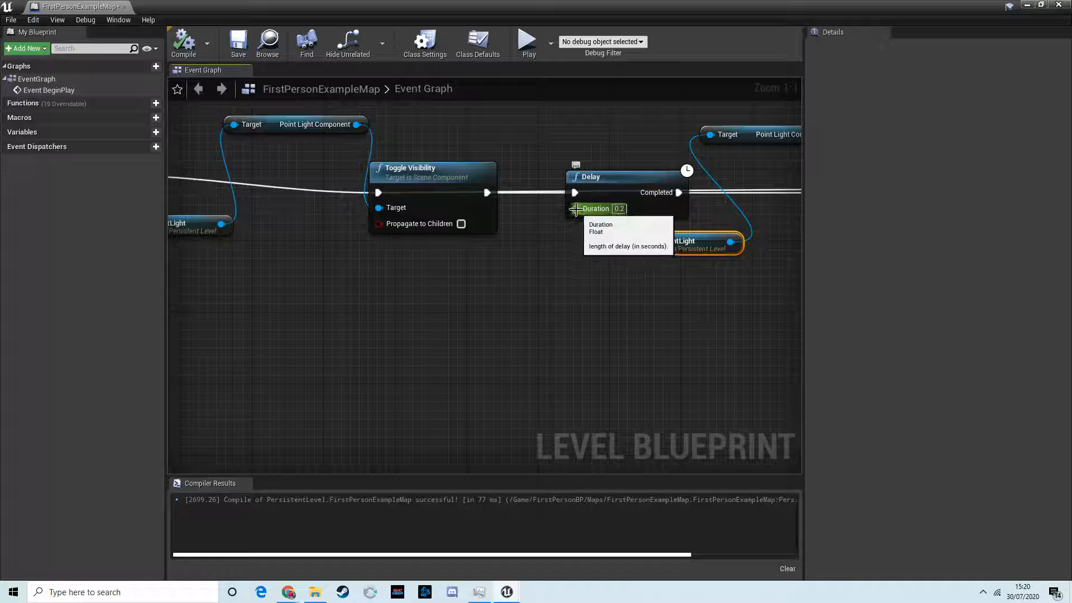
left_click_drag(573, 210, 541, 241)
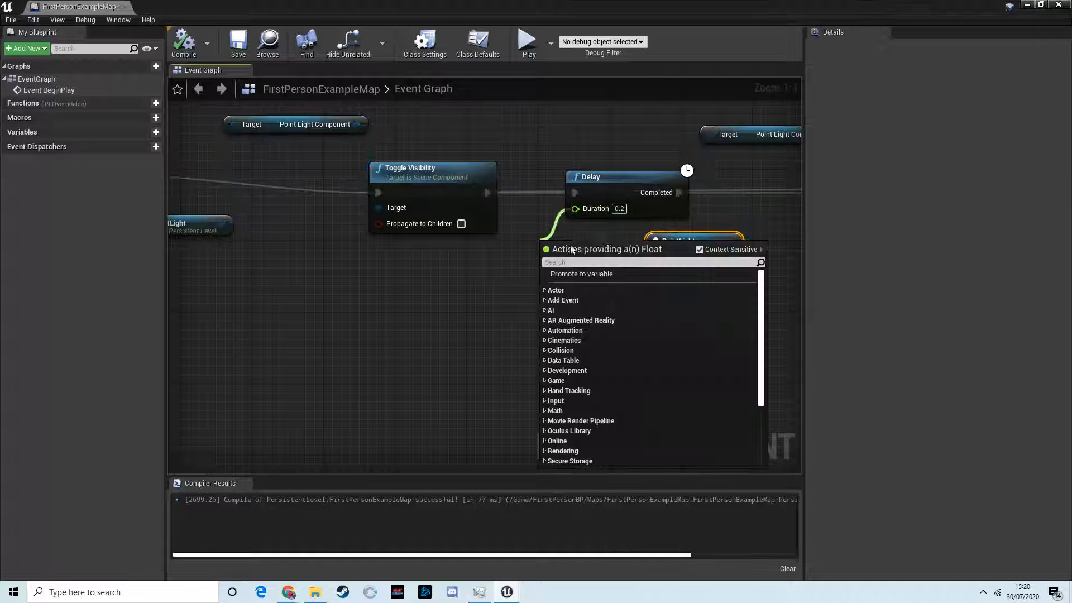
left_click(556, 220)
left_click_drag(575, 209, 555, 231)
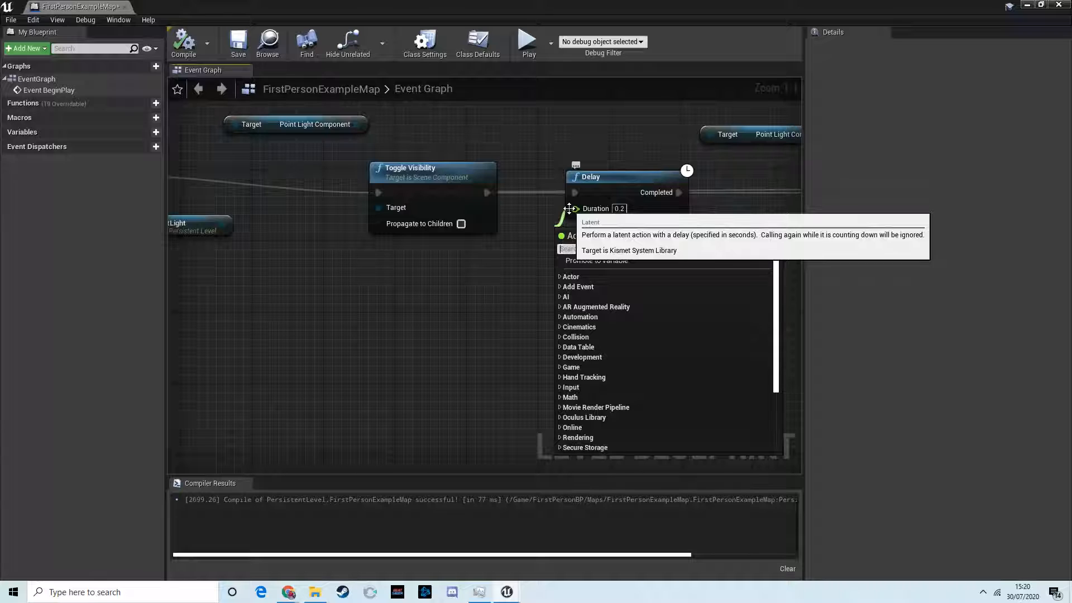
left_click(541, 207)
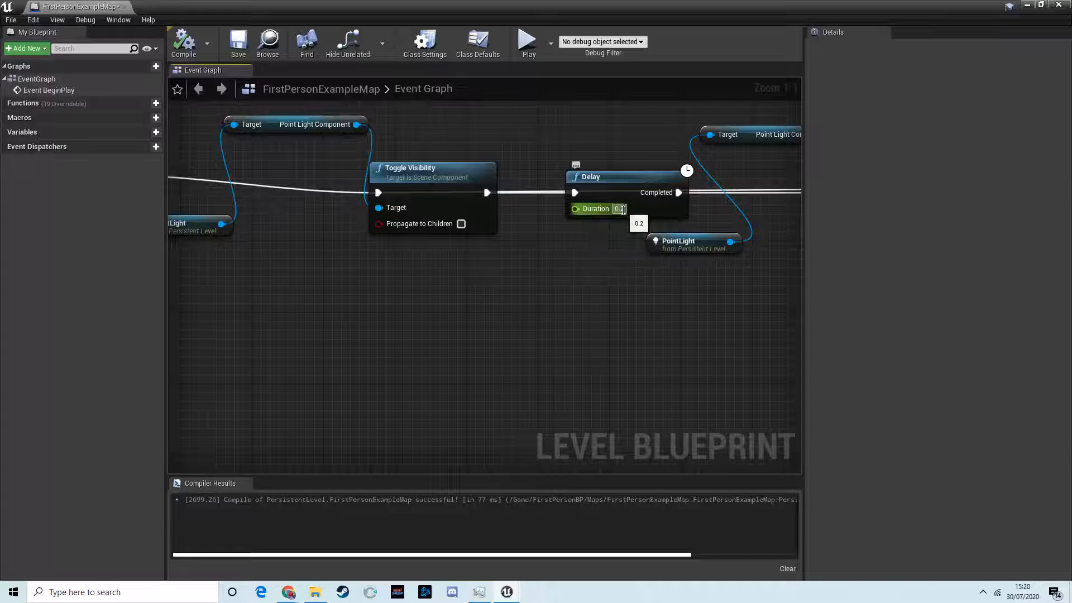
left_click_drag(575, 209, 530, 252)
left_click(574, 210)
Feed the first Delay's Duration from a new Random Float in Range node with Min 0.2 and Max 1.0, placed below it
left_click_drag(574, 210, 532, 259)
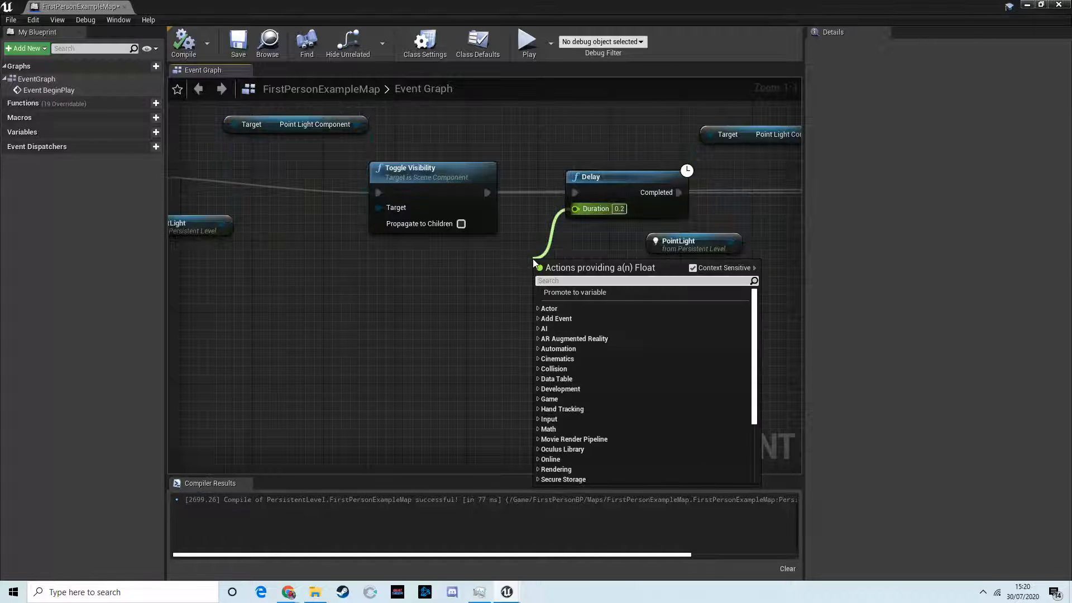
type("random")
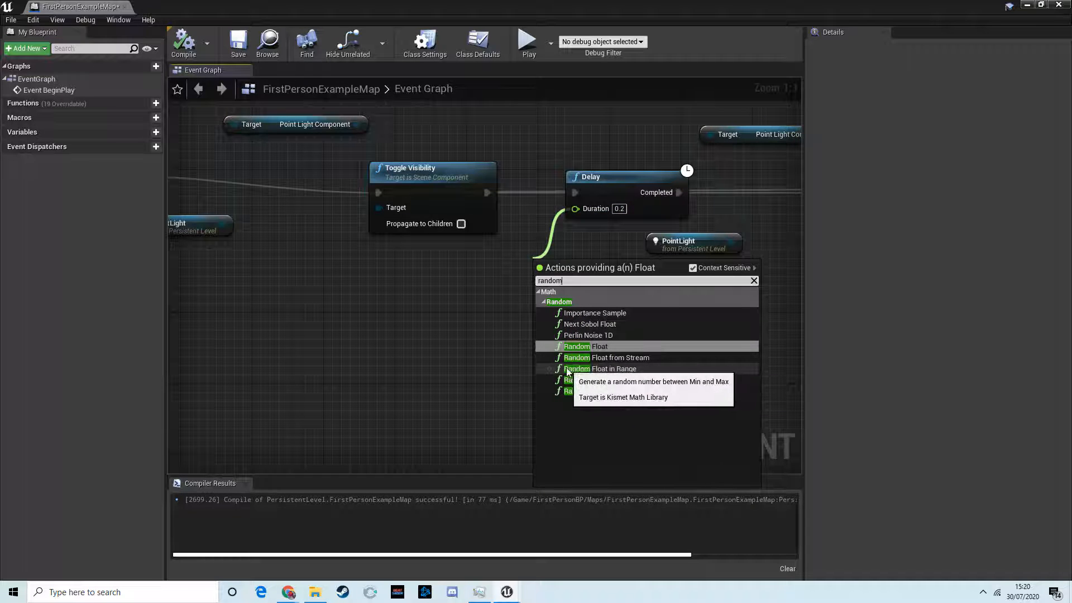
left_click(627, 367)
left_click_drag(608, 263, 538, 270)
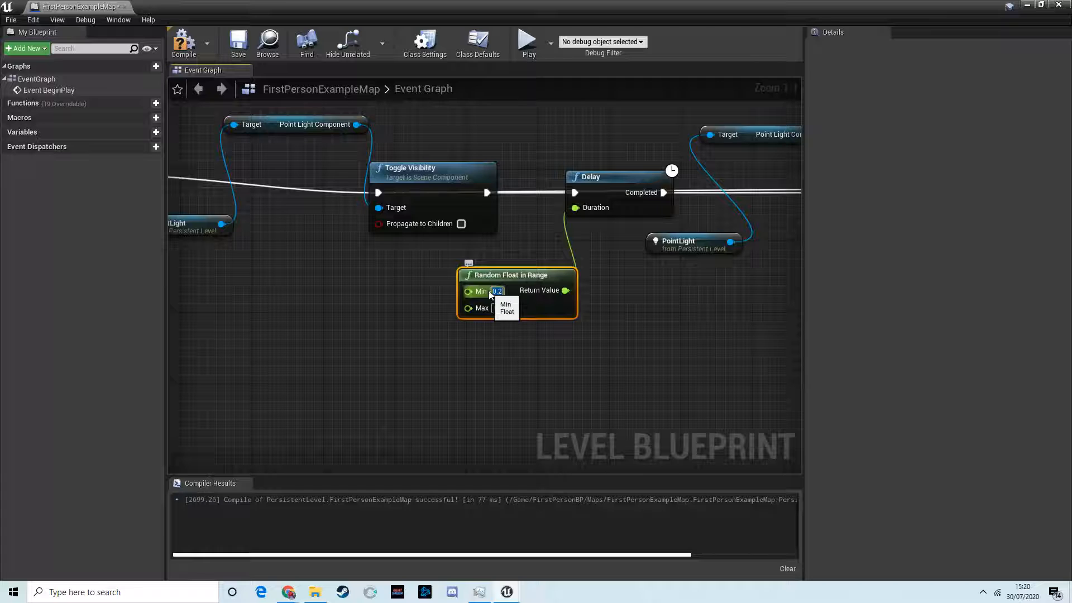
left_click(495, 308)
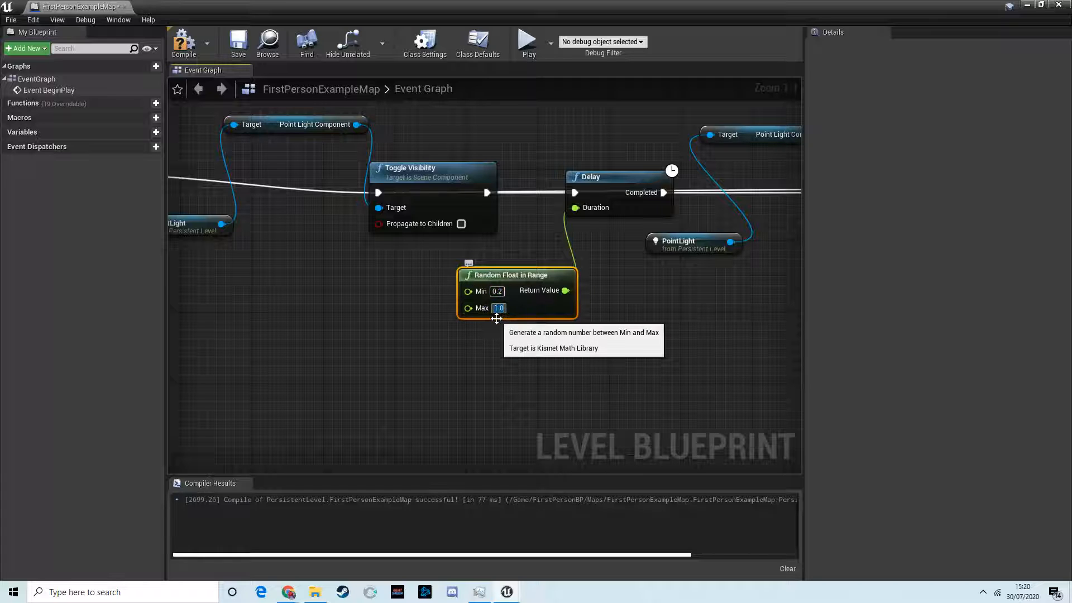
Nudge the first Toggle Visibility and Delay nodes slightly to the left to tidy the execution line
right_click_drag(309, 171, 467, 193)
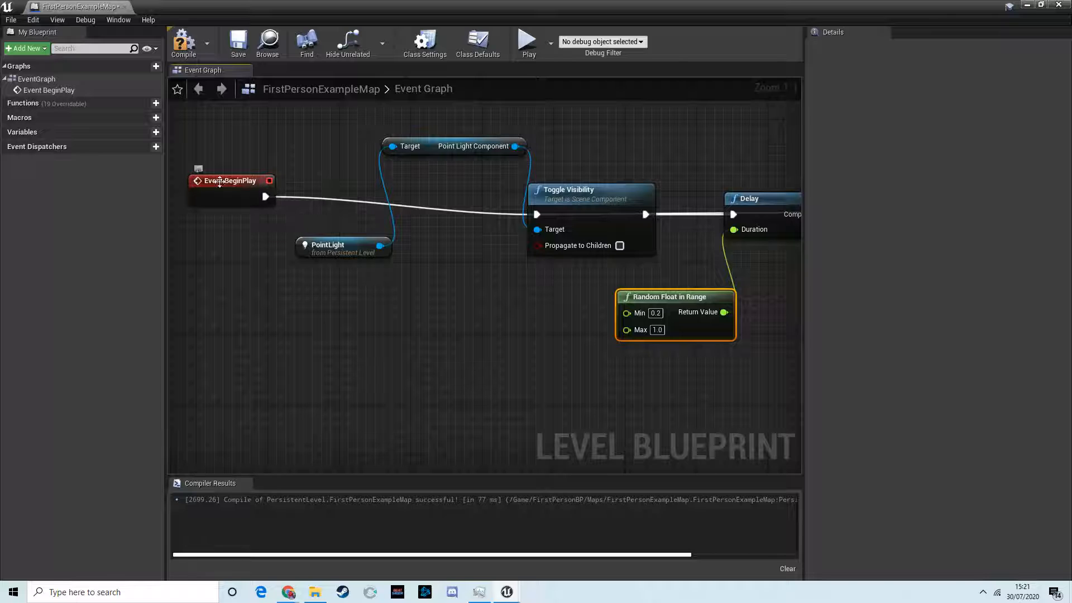
left_click_drag(634, 197, 625, 197)
right_click_drag(626, 197, 520, 210)
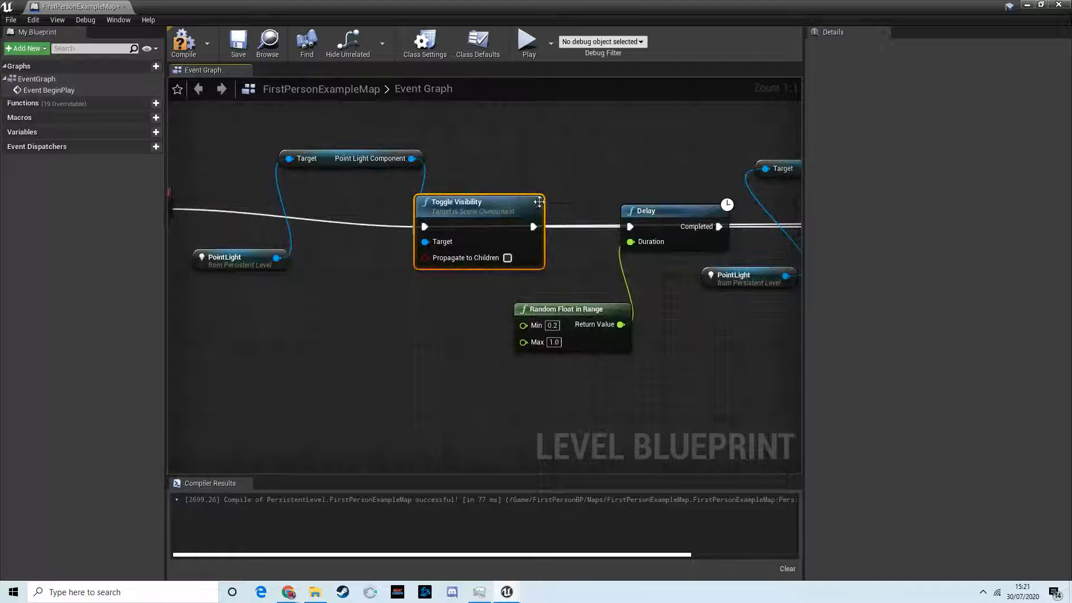
right_click_drag(625, 186, 532, 180)
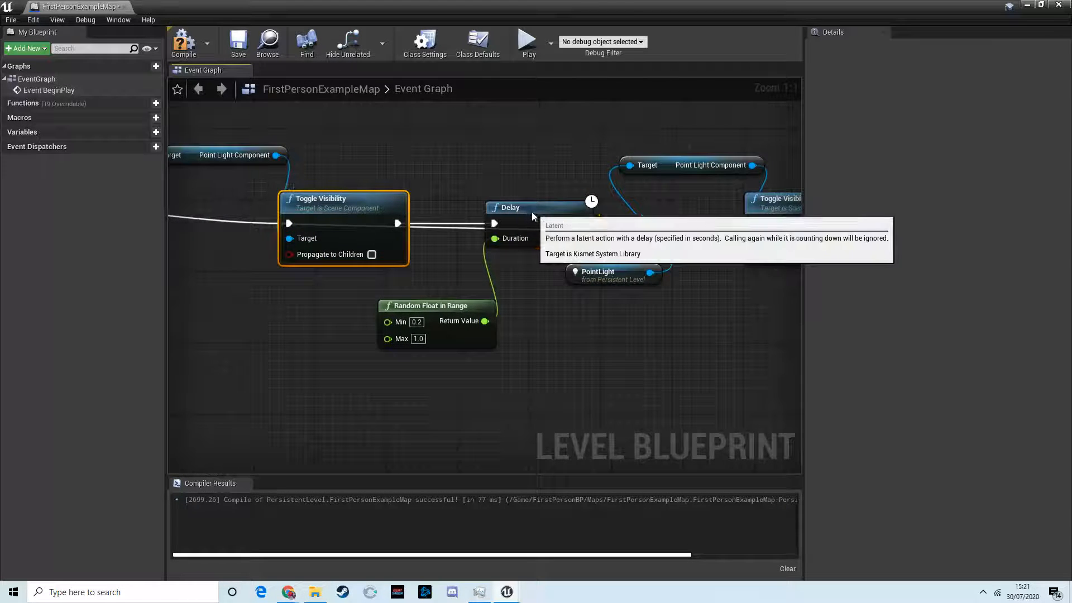
left_click_drag(523, 213, 512, 214)
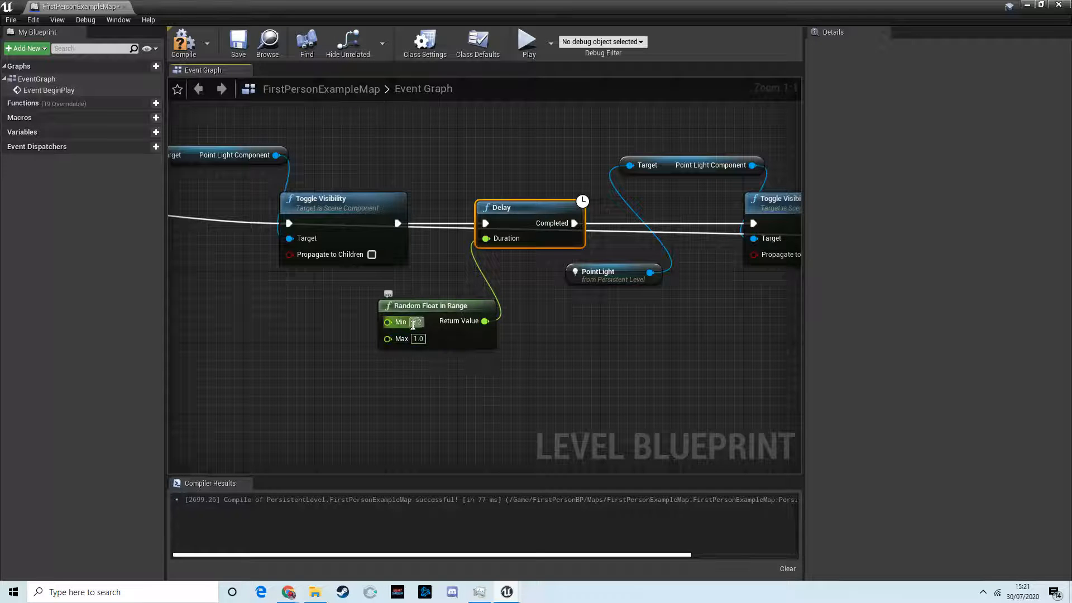
Duplicate the Random Float in Range node below the second Delay and wire its Return Value to that Delay's Duration
right_click_drag(446, 366, 197, 317)
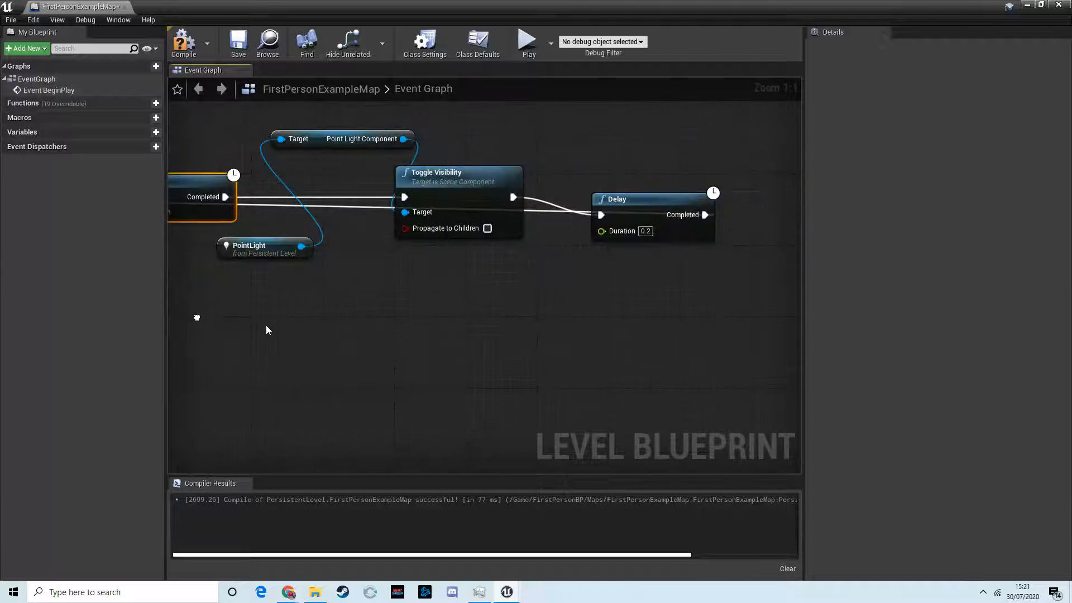
right_click_drag(450, 299, 675, 297)
left_click(333, 288)
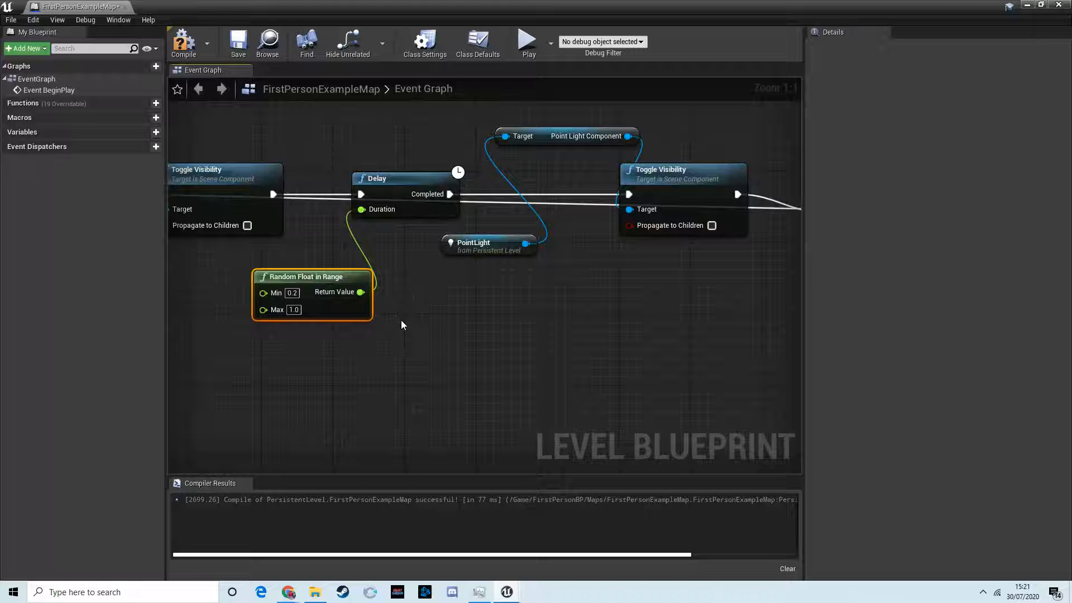
key("ctrl+c")
key("ctrl+v")
left_click_drag(450, 333, 735, 315)
right_click_drag(714, 279, 408, 296)
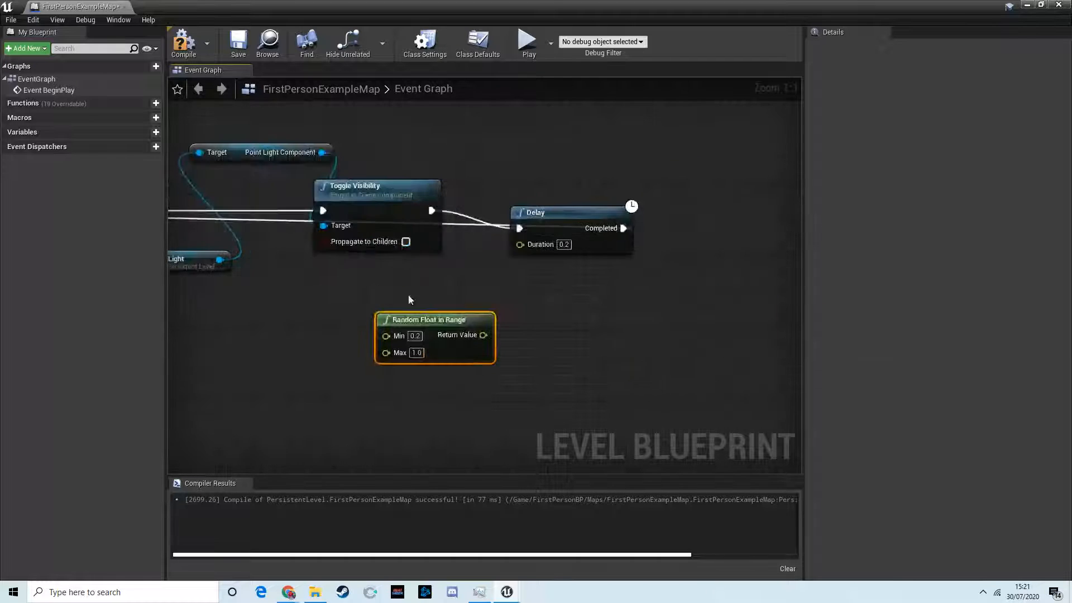
left_click_drag(481, 335, 527, 247)
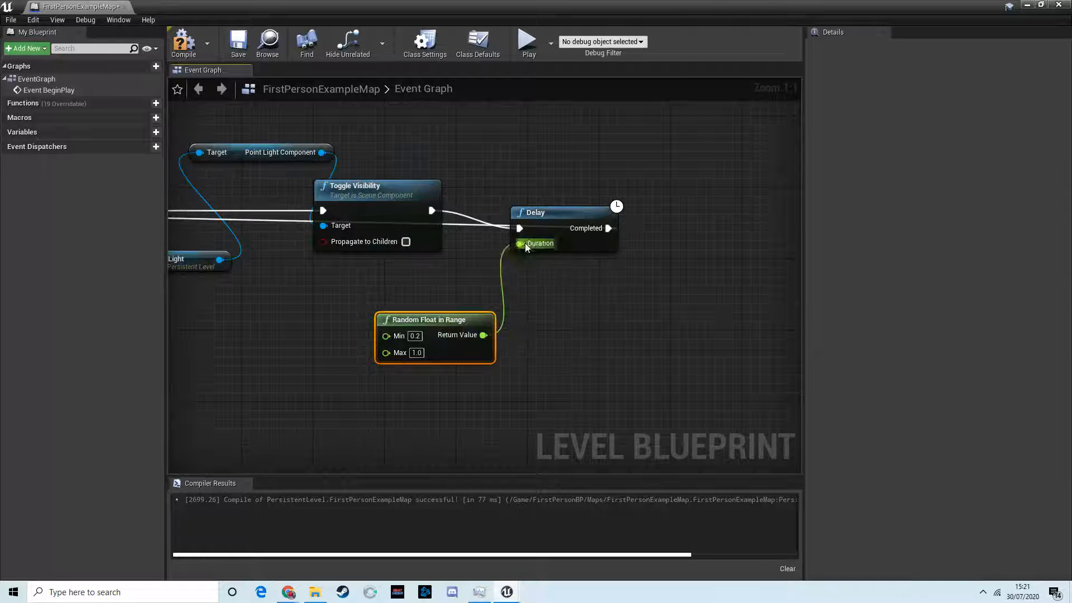
Compile the Level Blueprint and play the level to test the randomly timed light flicker, stopping the session when done
left_click(193, 55)
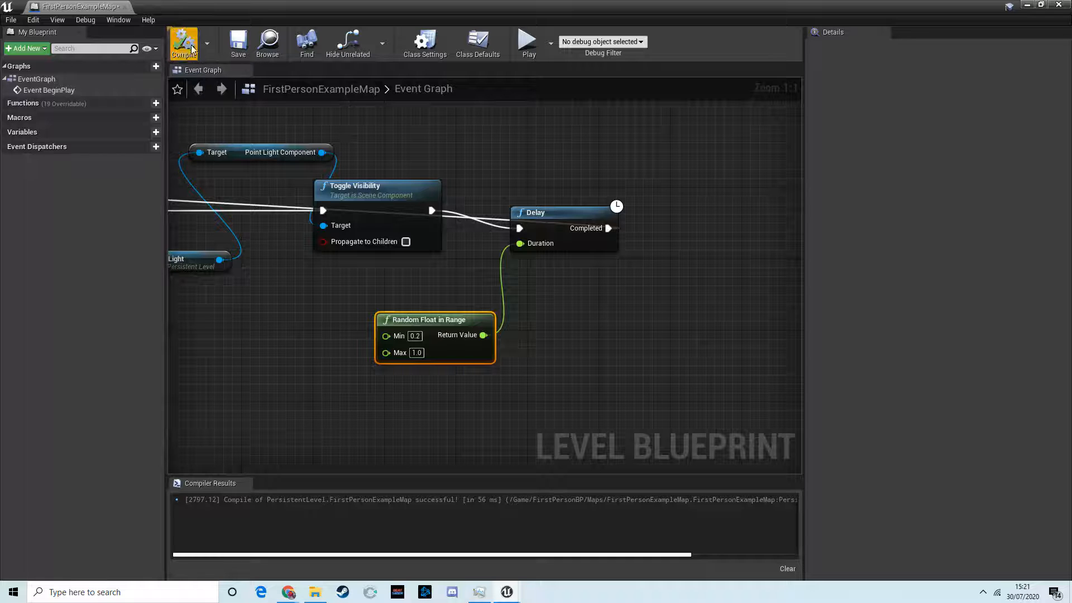
left_click(180, 46)
left_click(1028, 7)
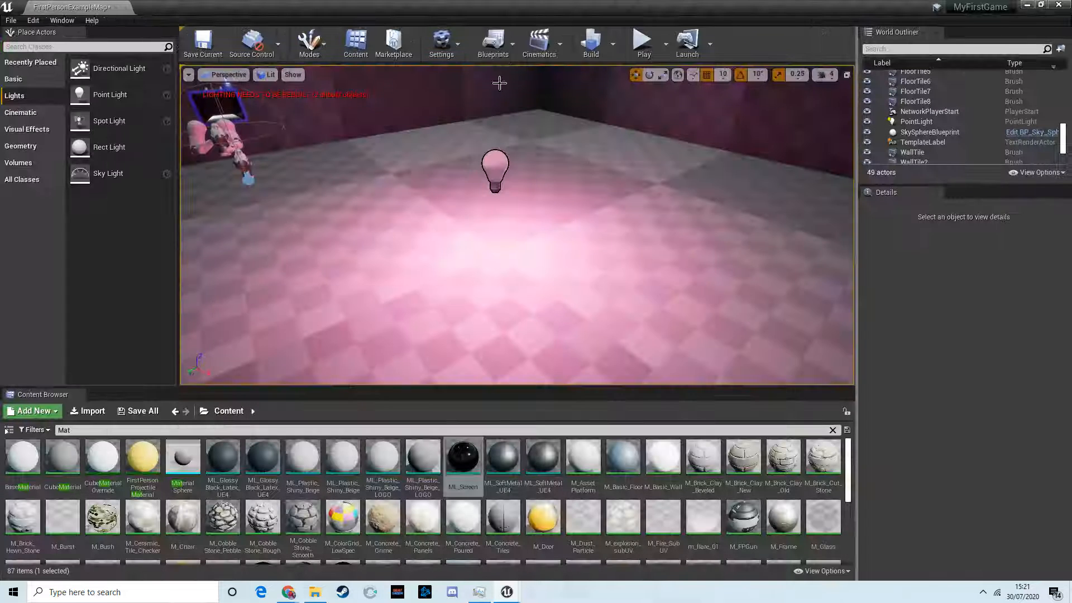
left_click(640, 41)
left_click(586, 177)
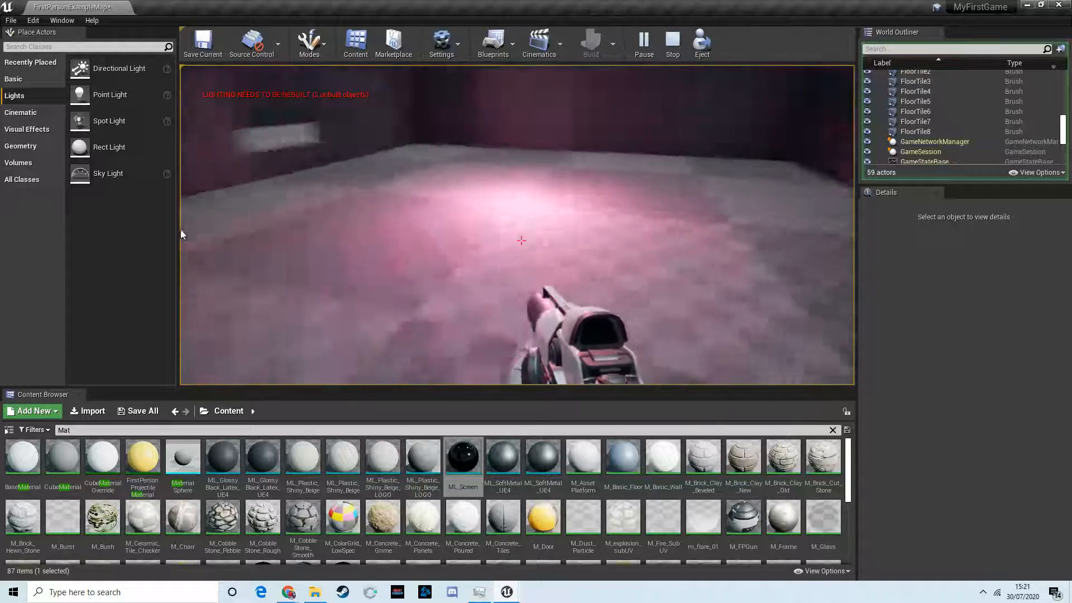
key("Escape")
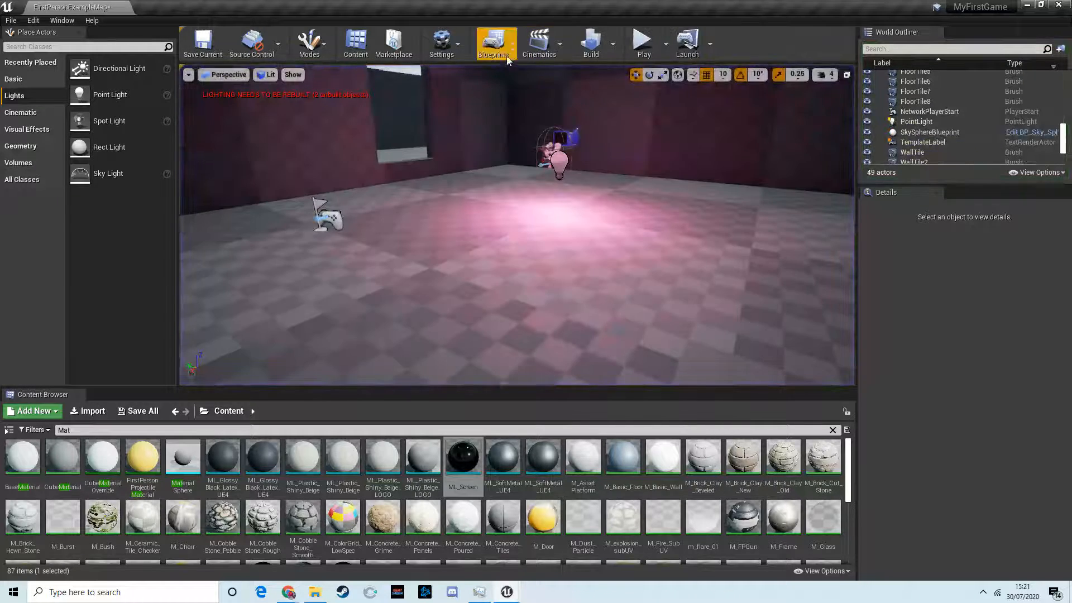
Reopen the Level Blueprint and align the Event BeginPlay node with the first Toggle Visibility node so their wire runs straight
left_click(493, 42)
left_click(516, 126)
scroll(662, 267, "down", 5)
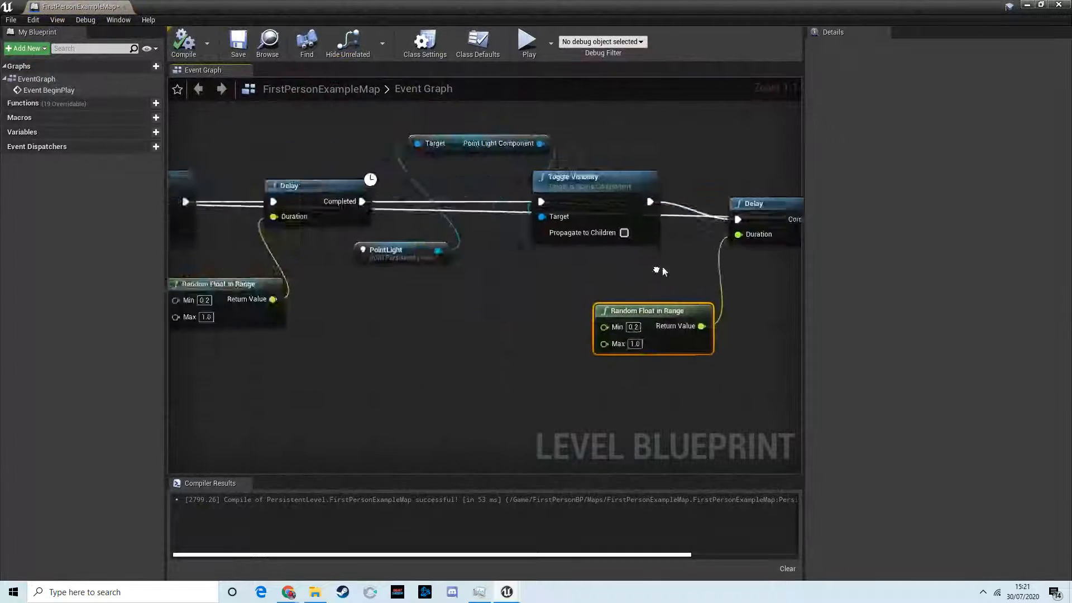
right_click_drag(553, 318, 579, 308)
left_click(216, 234)
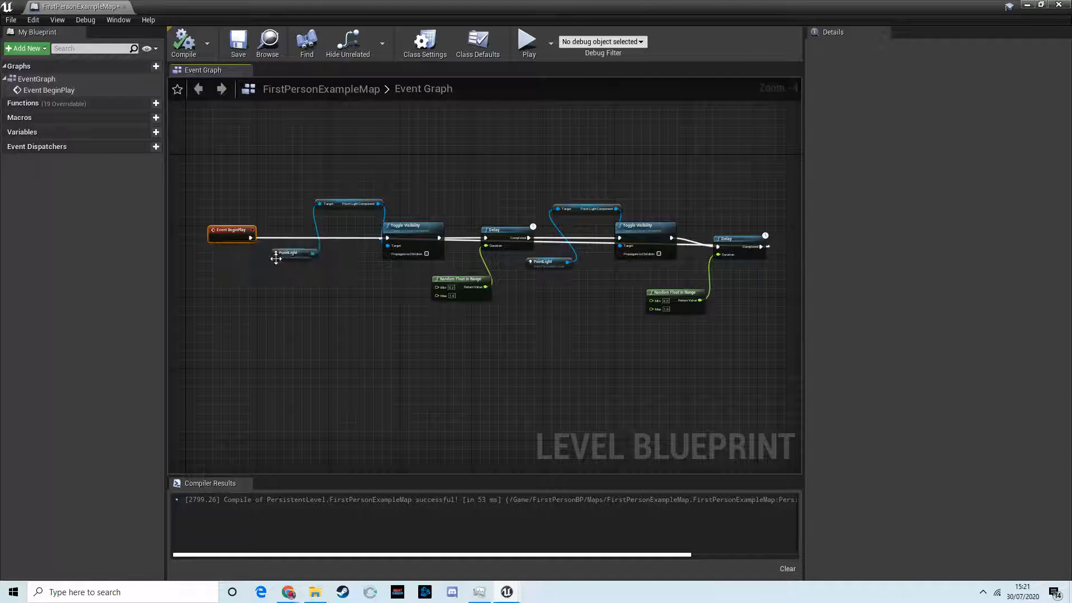
scroll(278, 254, "up", 2)
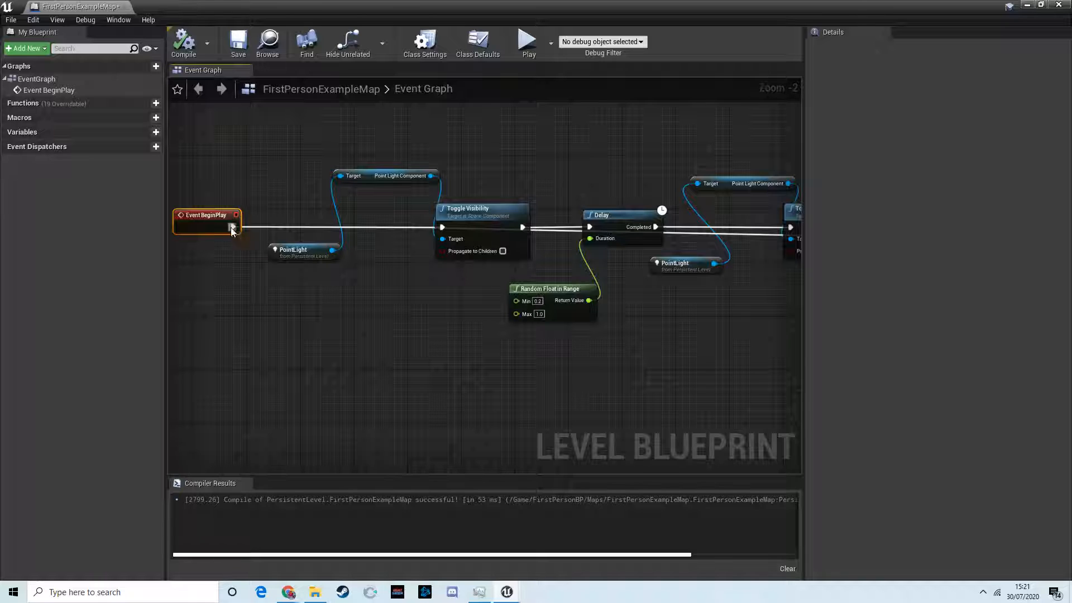
Move the Event BeginPlay node closer to the first PointLight reference and readjust the first Toggle Visibility node's position
left_click_drag(212, 226, 233, 212)
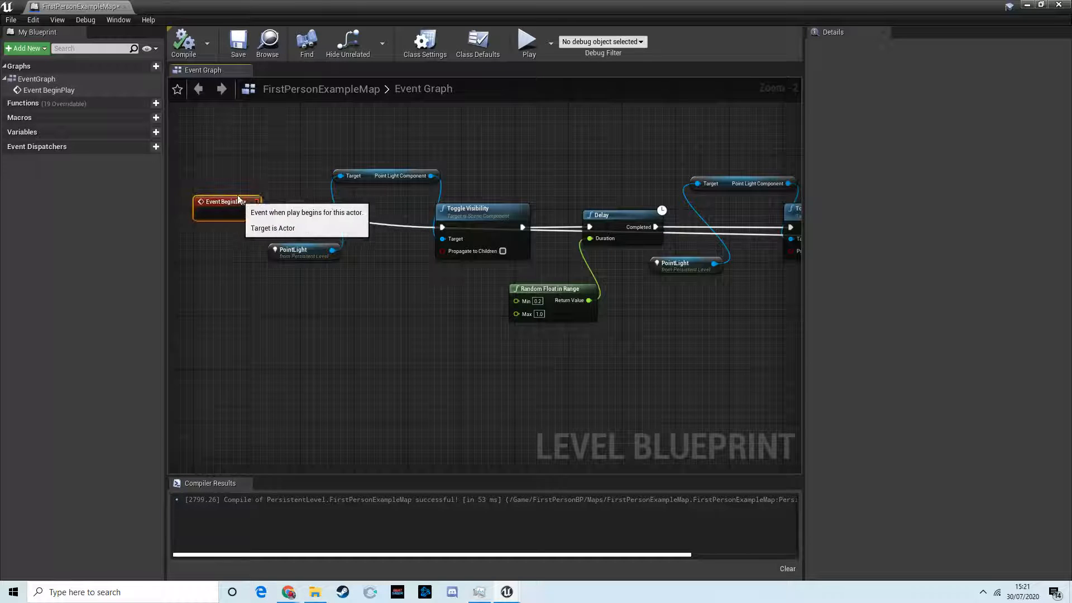
left_click_drag(482, 212, 497, 207)
mouse_move(231, 208)
left_mouse_down()
mouse_move(244, 210)
mouse_move(231, 221)
left_mouse_up()
right_click_drag(445, 270, 278, 254)
left_click_drag(289, 217, 290, 221)
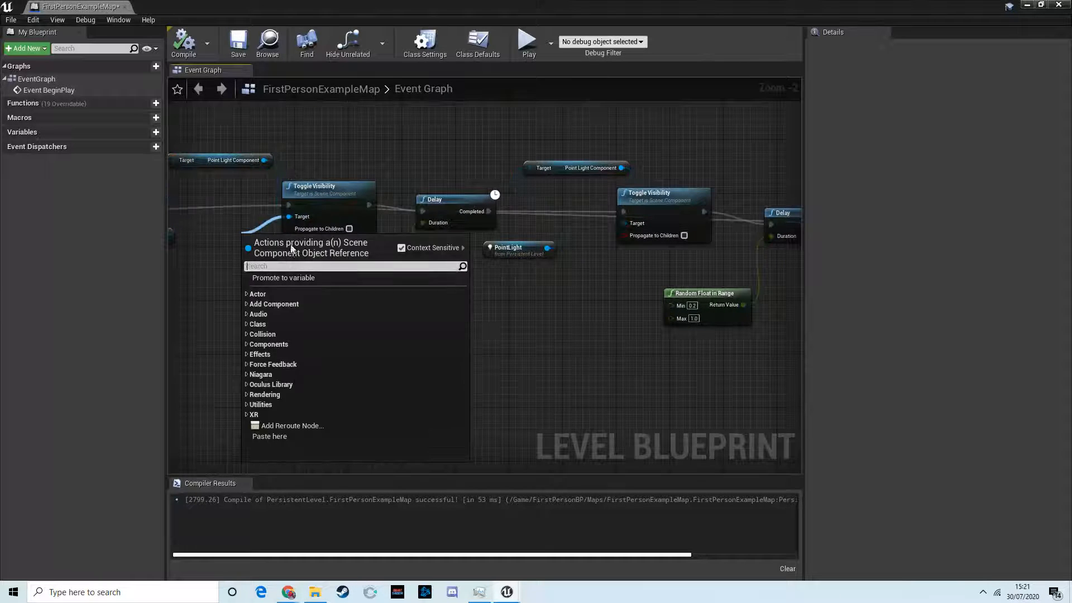
key("Escape")
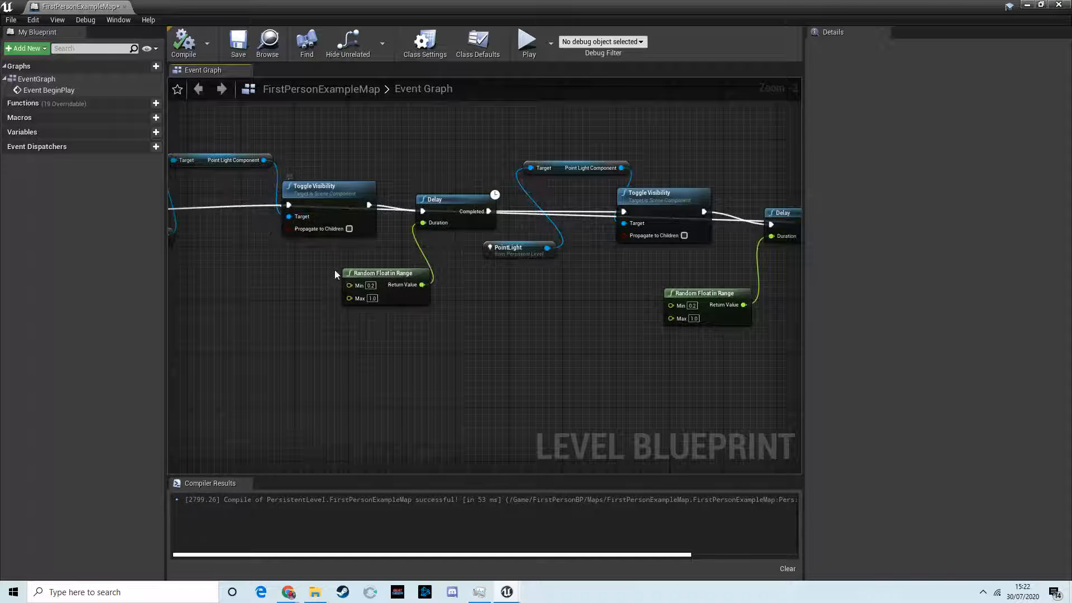
left_click_drag(348, 285, 278, 291)
key("Escape")
left_click_drag(349, 285, 240, 283)
key("Escape")
right_click_drag(333, 267, 561, 266)
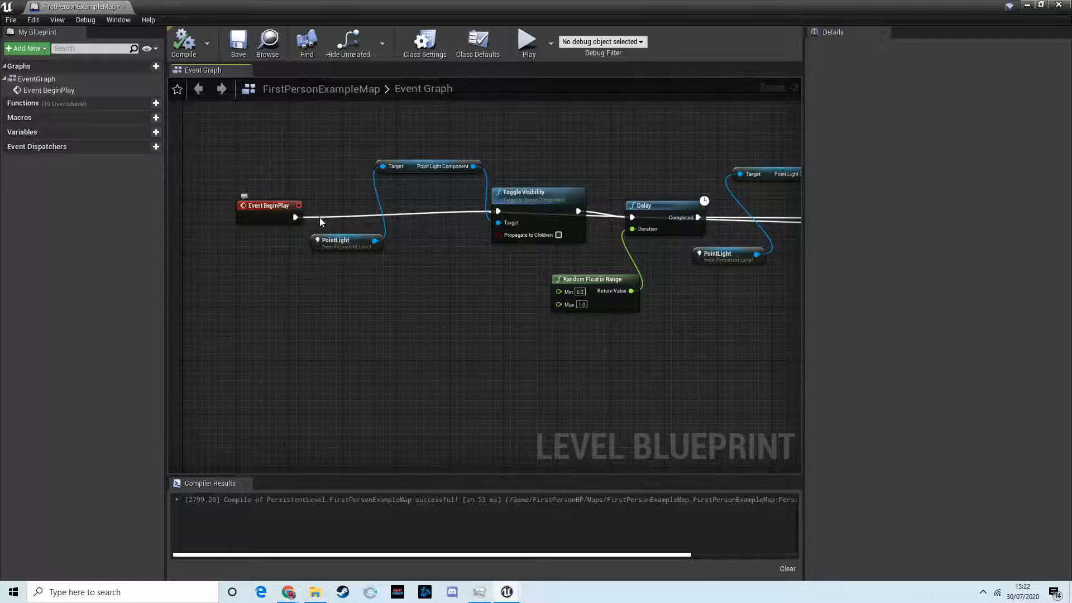
Line up the first Toggle Visibility and Delay nodes with Event BeginPlay so the execution wires between them run straight
left_click_drag(535, 195, 545, 193)
right_click_drag(545, 193, 438, 167)
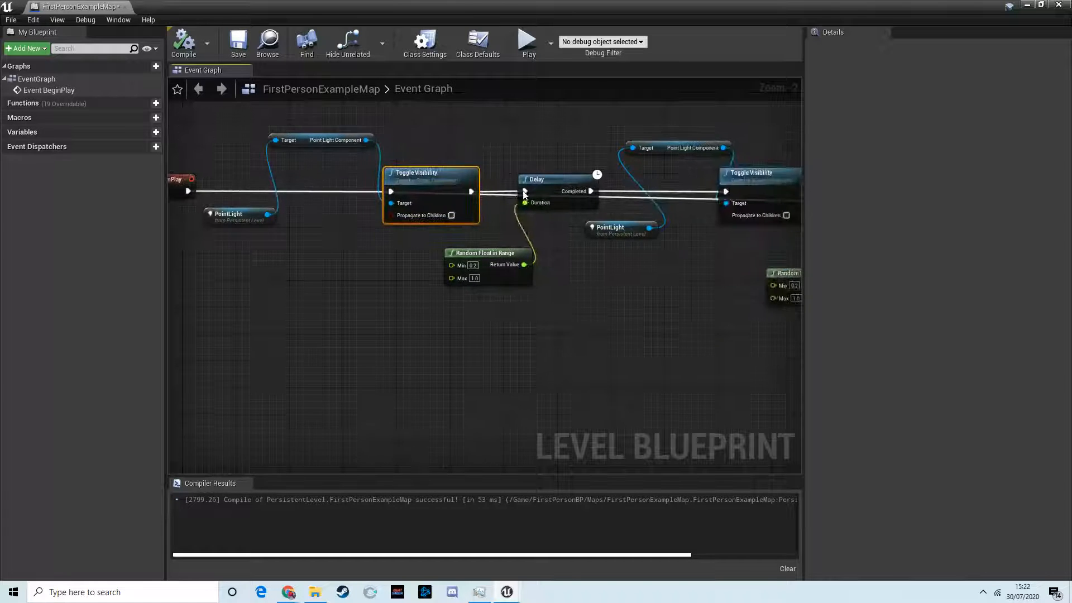
left_click(567, 185)
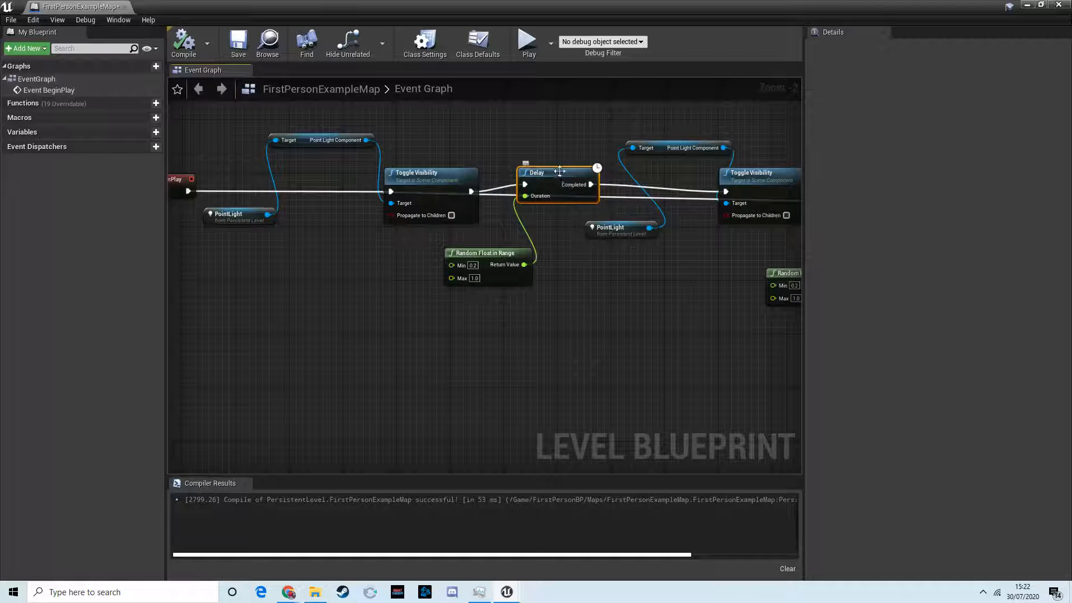
left_click_drag(559, 171, 560, 185)
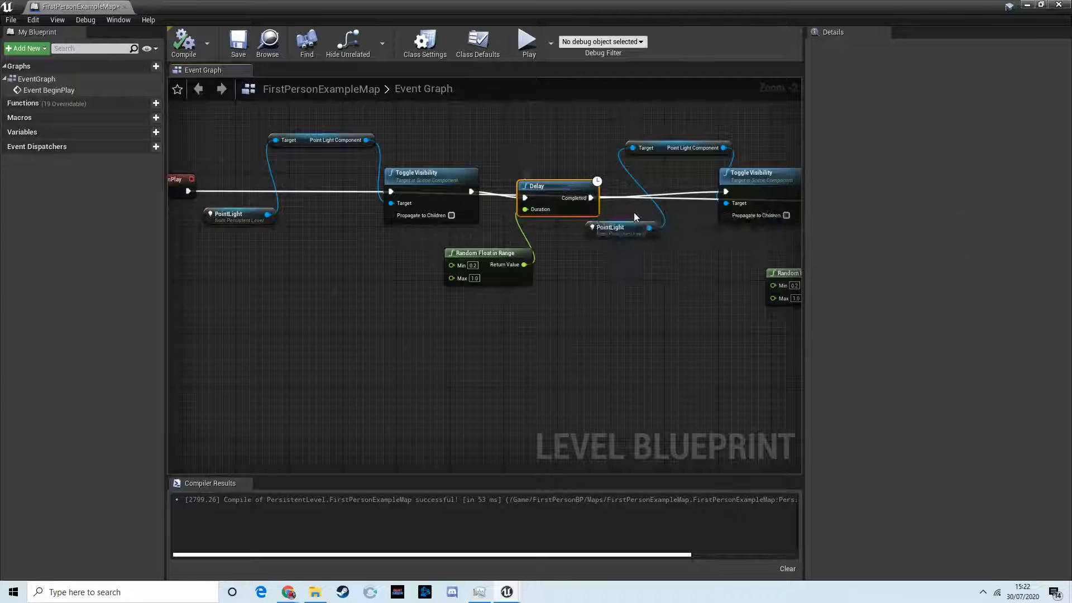
right_click_drag(634, 212, 575, 209)
mouse_move(507, 184)
left_mouse_down()
mouse_move(504, 173)
mouse_move(513, 187)
left_mouse_up()
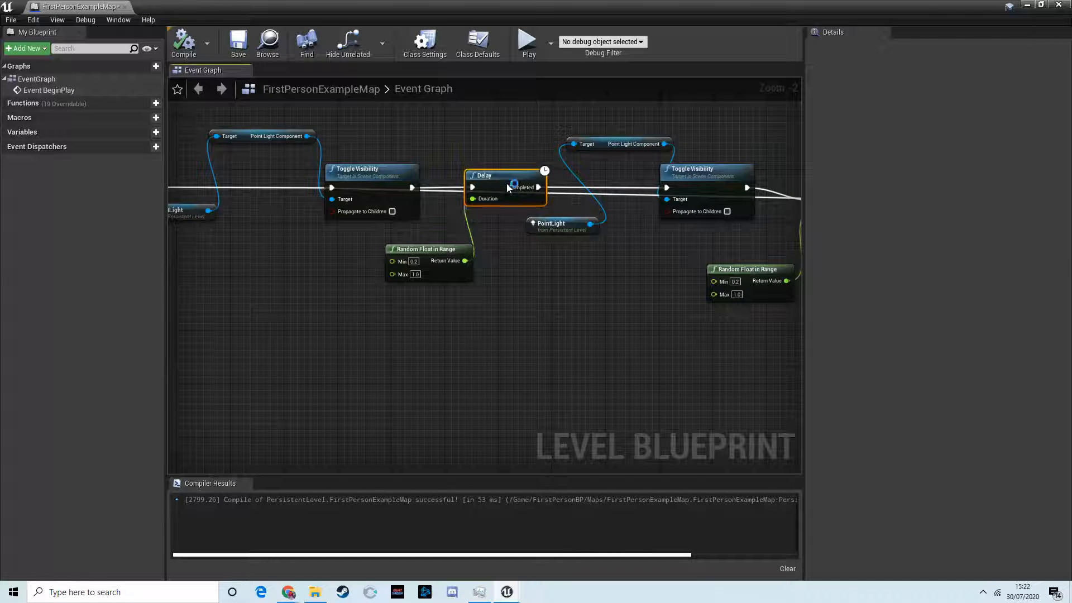
right_click_drag(251, 206, 390, 224)
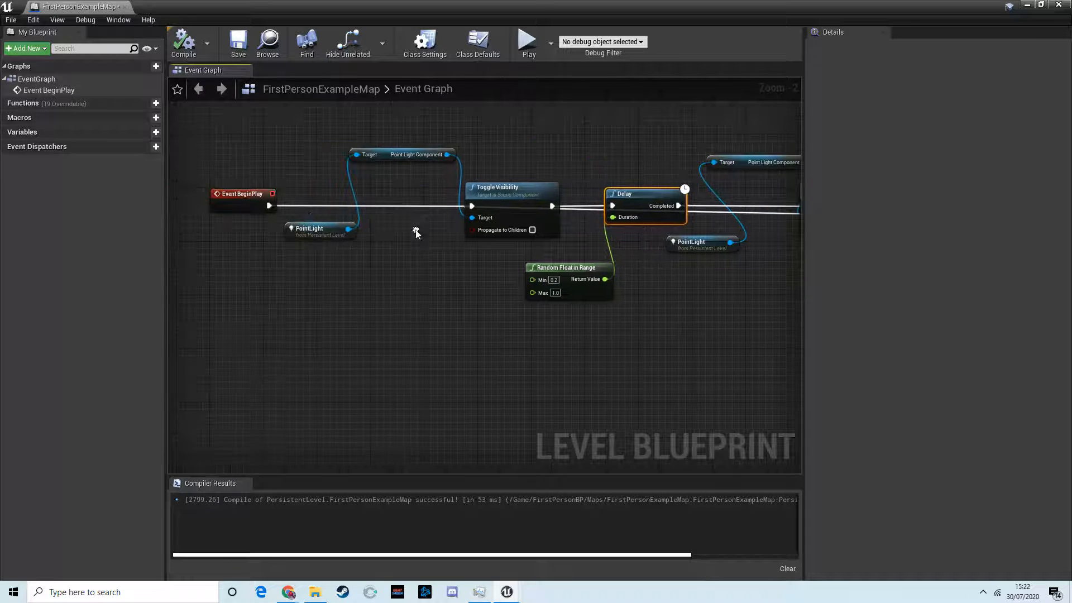
Align the second Delay node with the second Toggle Visibility node and move it slightly farther along the execution line
right_click_drag(496, 208, 372, 213)
right_click_drag(635, 146, 419, 168)
left_click(506, 215)
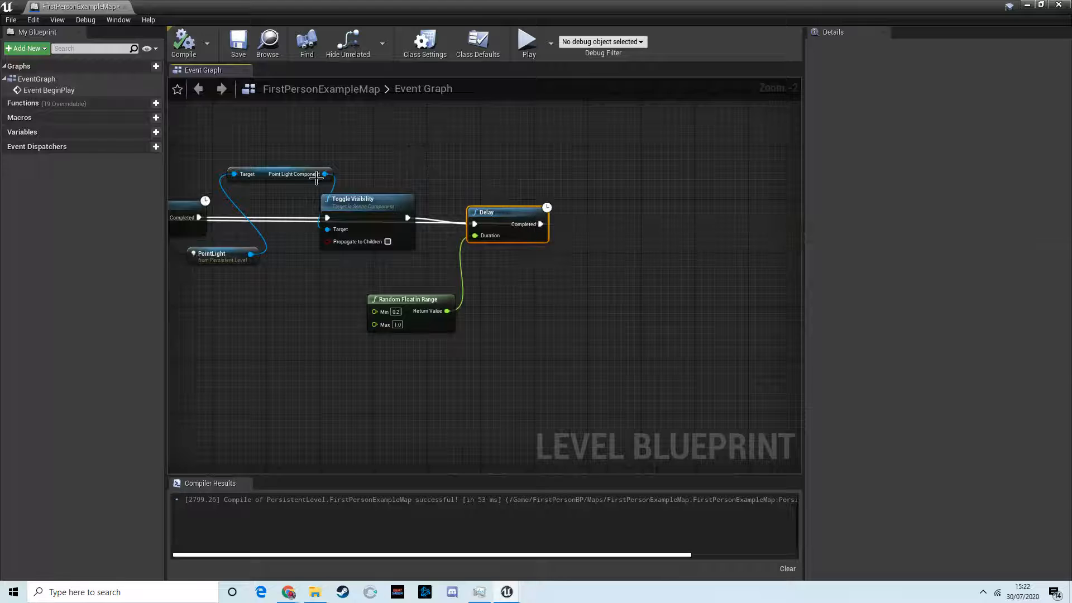
left_click_drag(493, 220, 520, 207)
Enclose all the light flicker nodes in a comment box titled "flashing light"
right_click_drag(458, 191, 631, 181)
right_click_drag(458, 298, 534, 296)
scroll(627, 319, "down", 2)
scroll(680, 238, "down", 1)
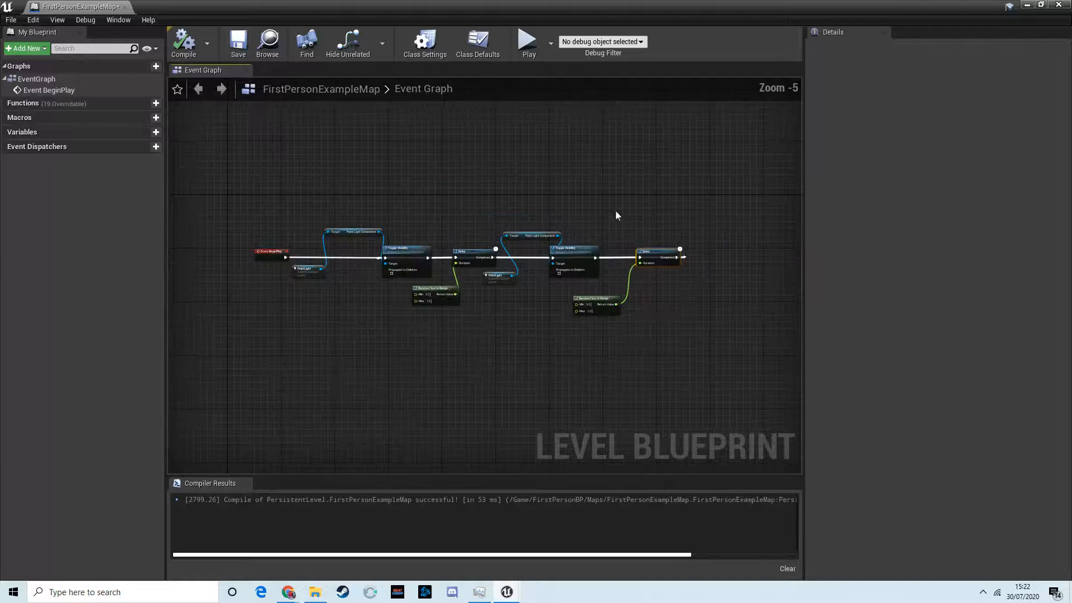
left_click_drag(257, 233, 720, 304)
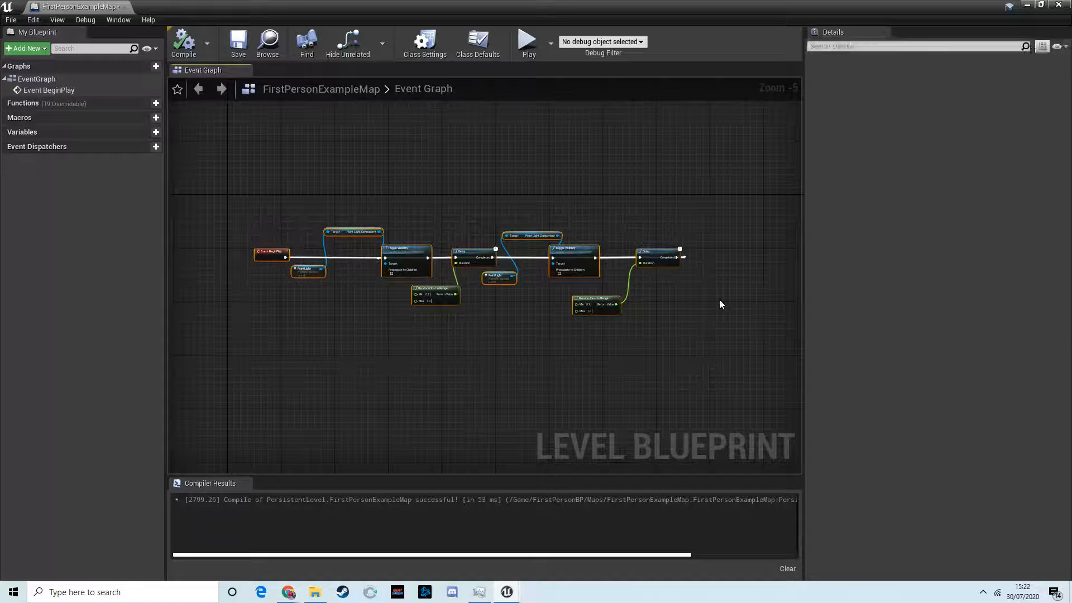
left_click(444, 180)
left_click_drag(243, 259, 738, 366)
key("c")
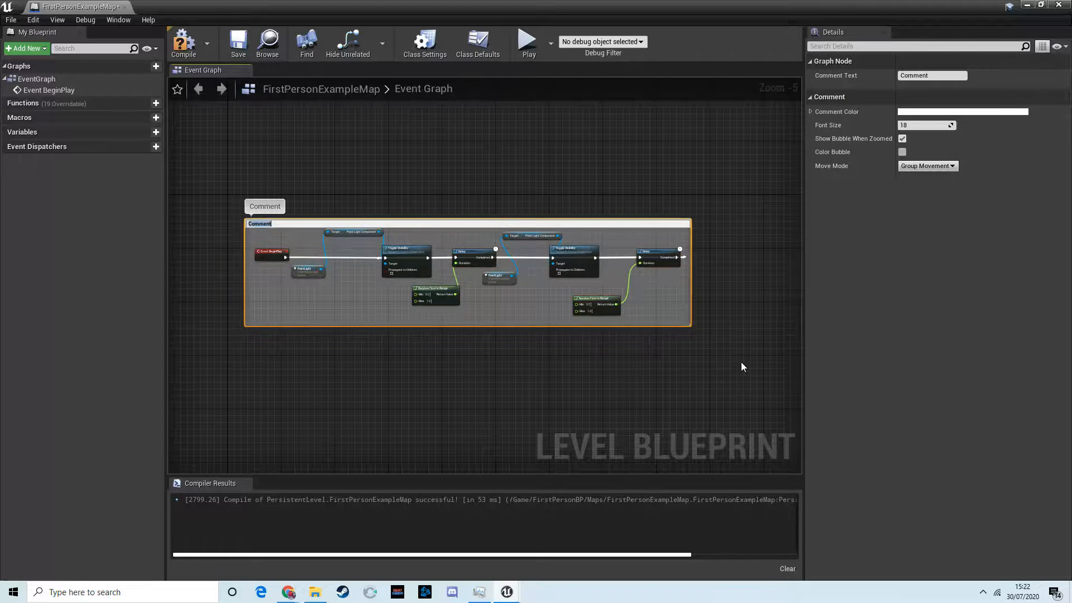
type("F")
key("Return")
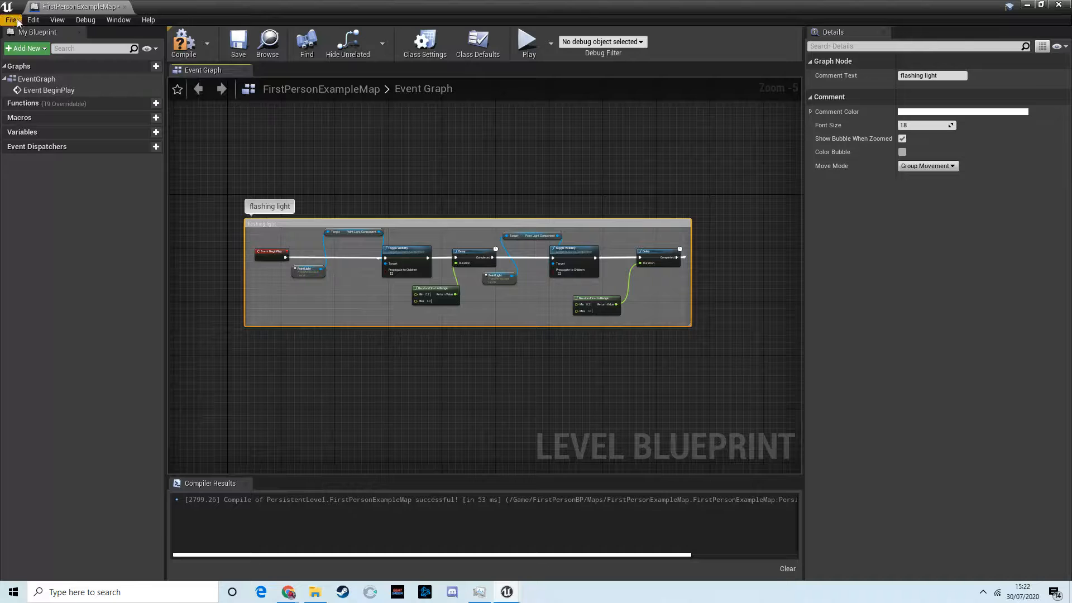
Minimize the Level Blueprint and save all modified files of the project from the level editor
left_click(1028, 6)
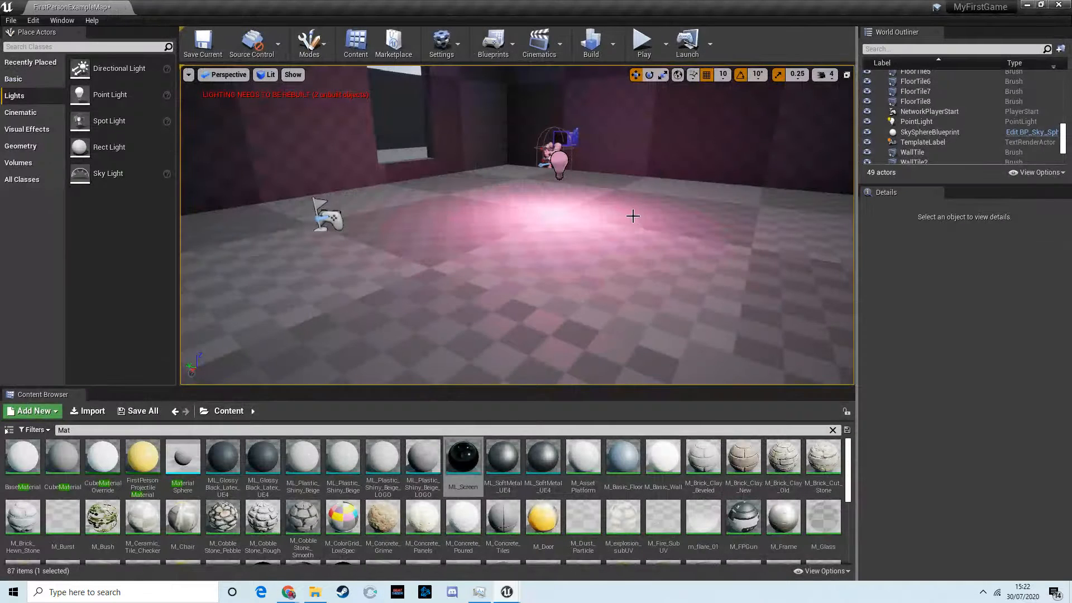
left_click(12, 21)
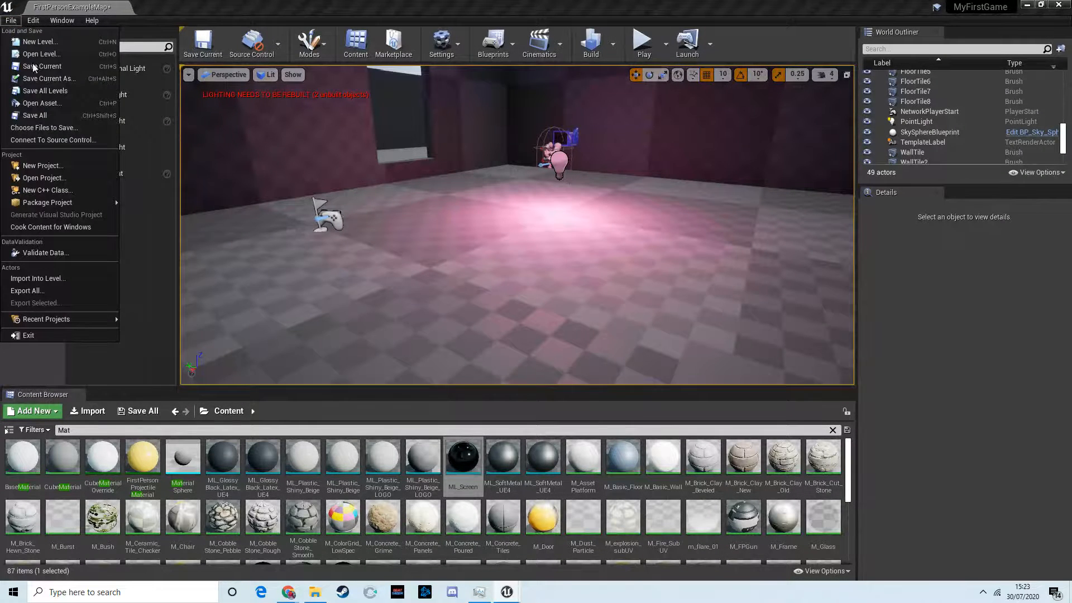
left_click(45, 117)
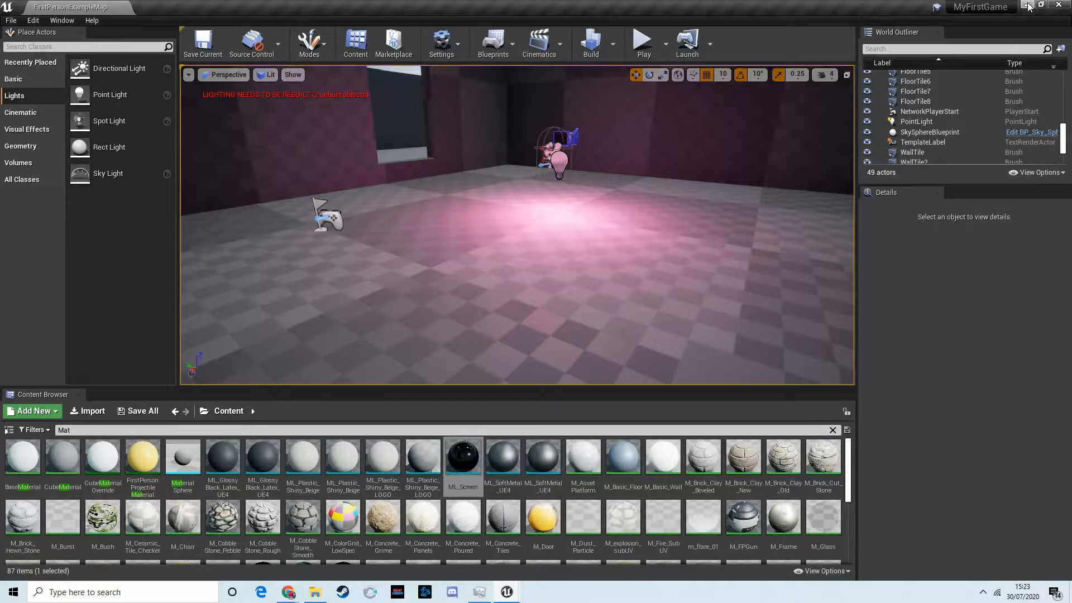
mouse_move(288, 591)
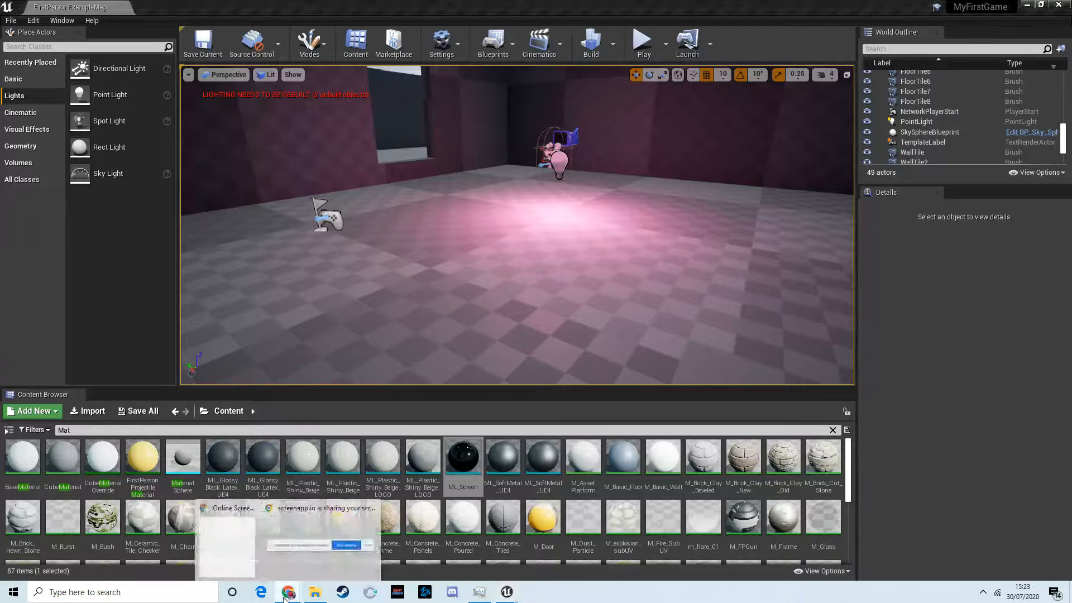
left_click(296, 527)
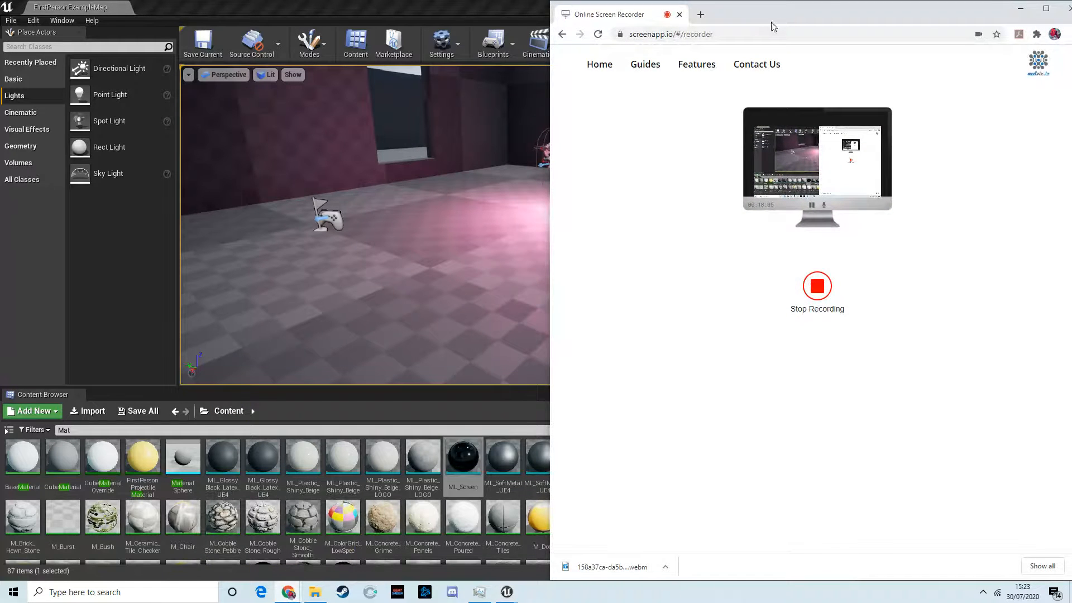
left_click_drag(795, 17, 729, 23)
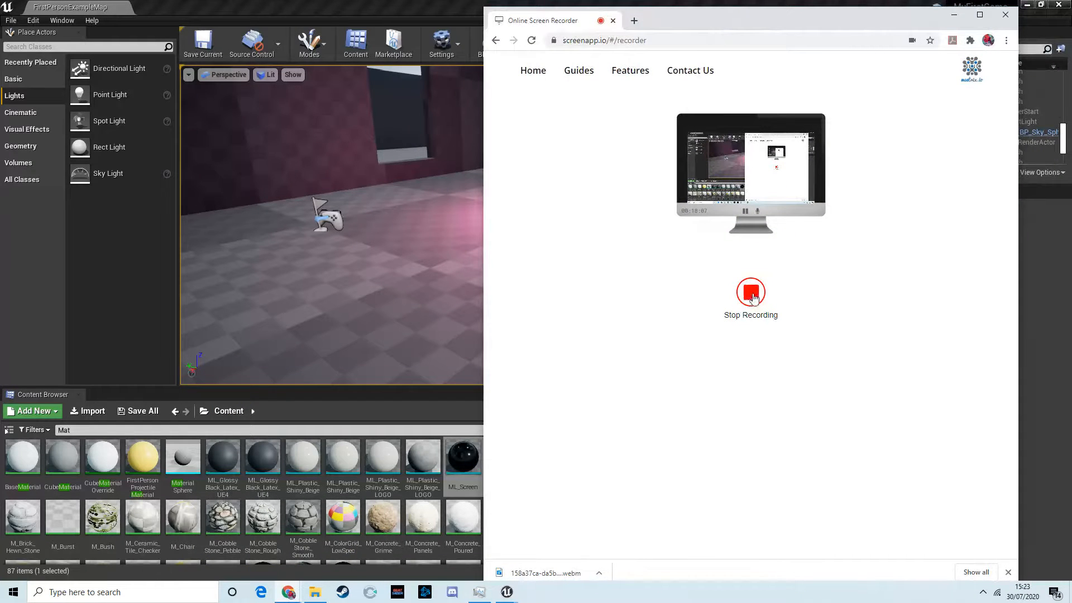